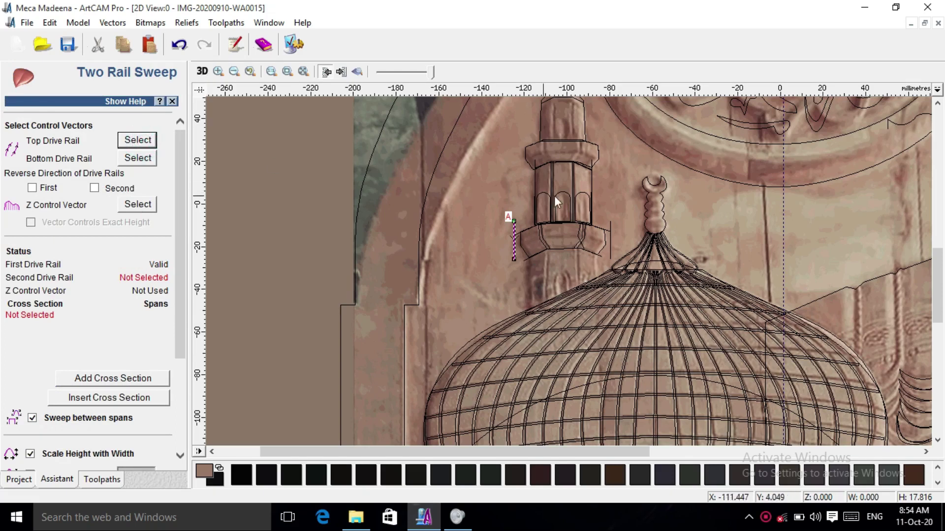
- Set the right line as second rail, add the curved profile as cross section, calculate, and hide the photo
click(143, 162)
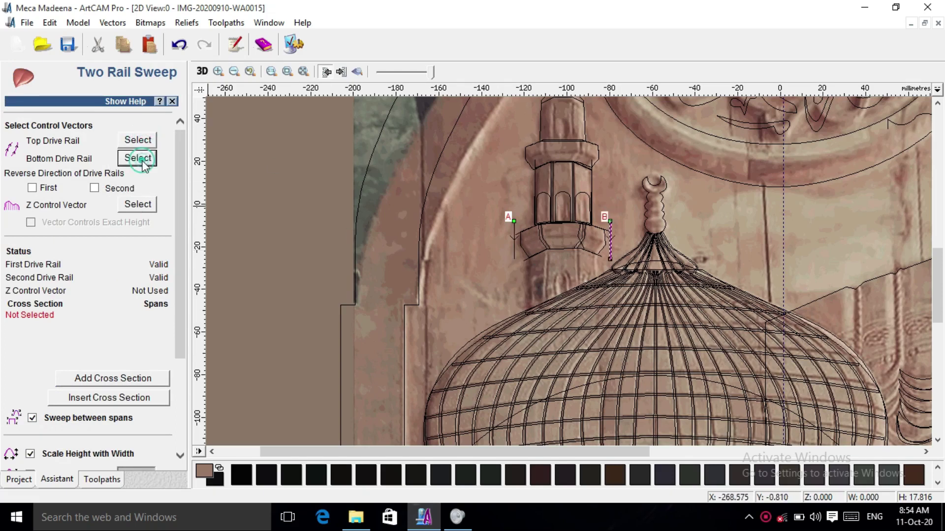
click(516, 235)
click(152, 381)
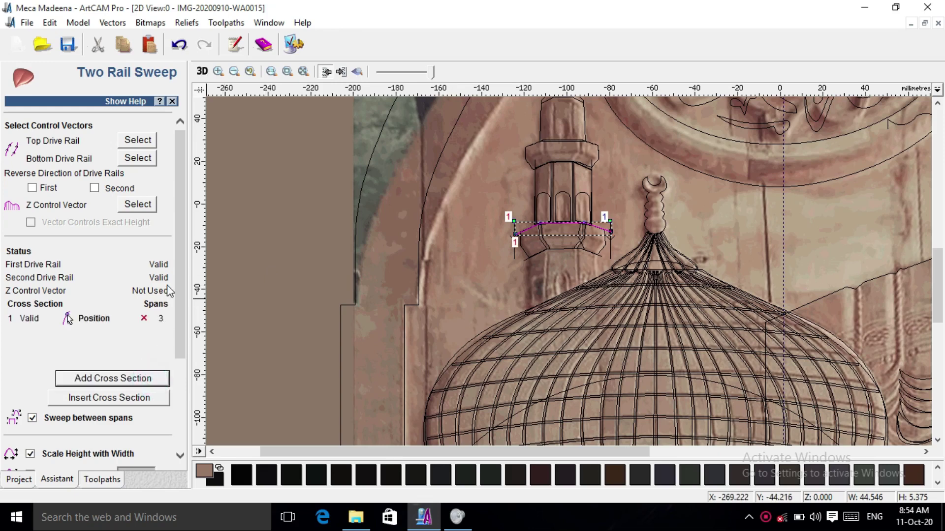
drag(179, 271, 181, 364)
click(105, 457)
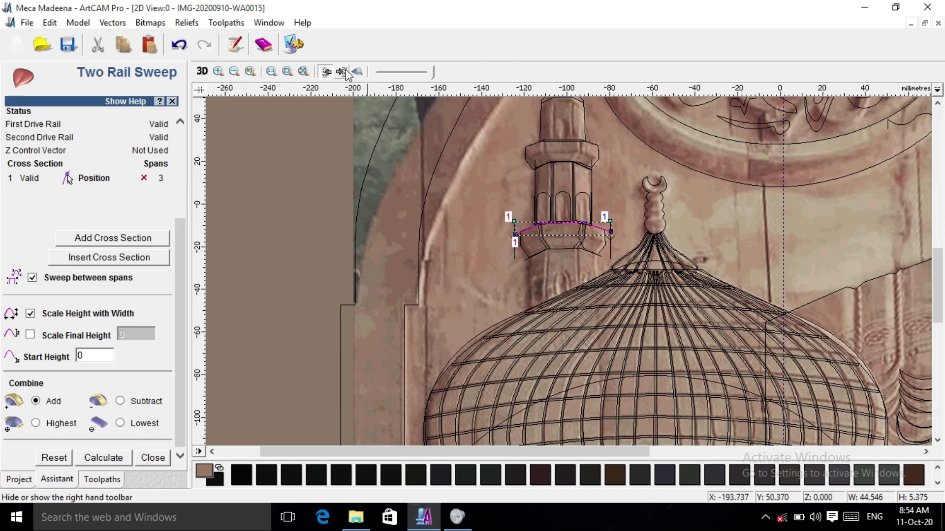
click(328, 72)
- Inspect the first balcony sweep in 3D, then return to the 2D view
click(204, 74)
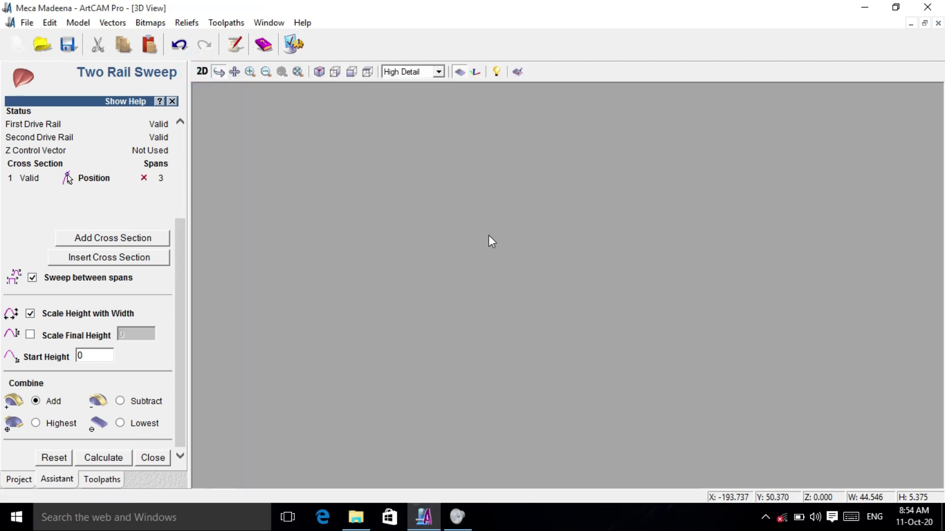
scroll(421, 382, up, 1)
scroll(420, 380, down, 2)
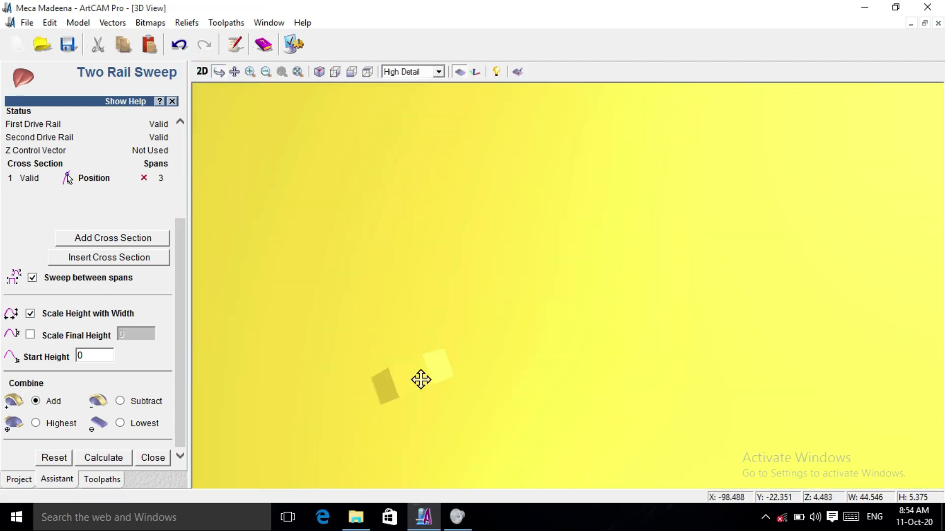
scroll(451, 361, up, 1)
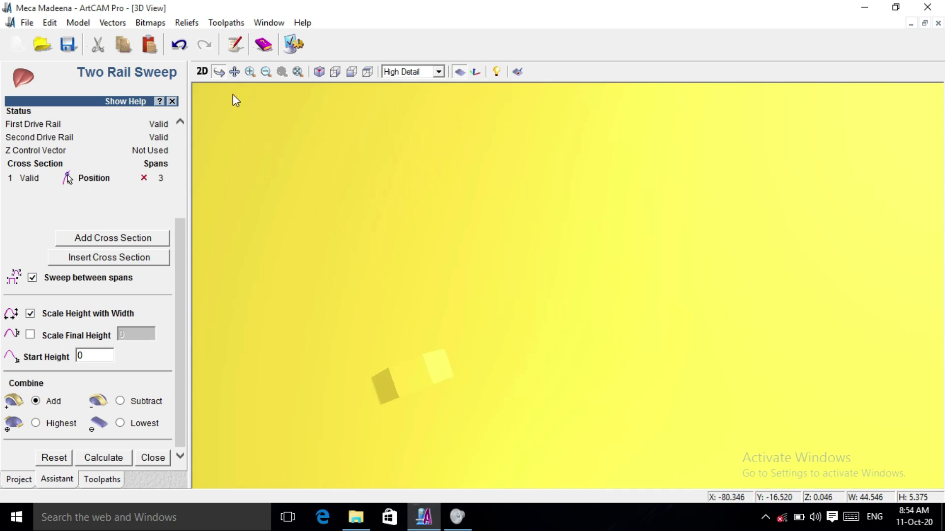
click(202, 72)
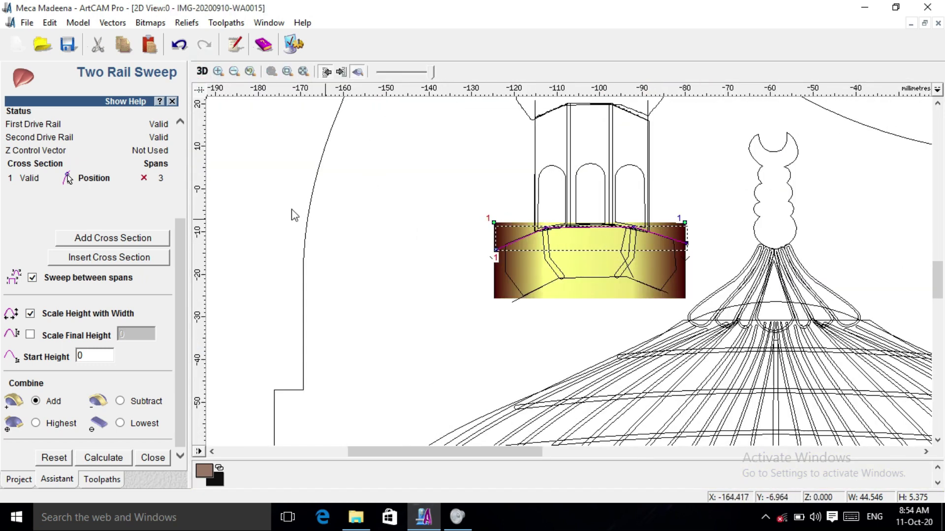
- Set the upper and bottom curves as rails, add a vertical line as second cross section, and recalculate
drag(181, 246, 182, 166)
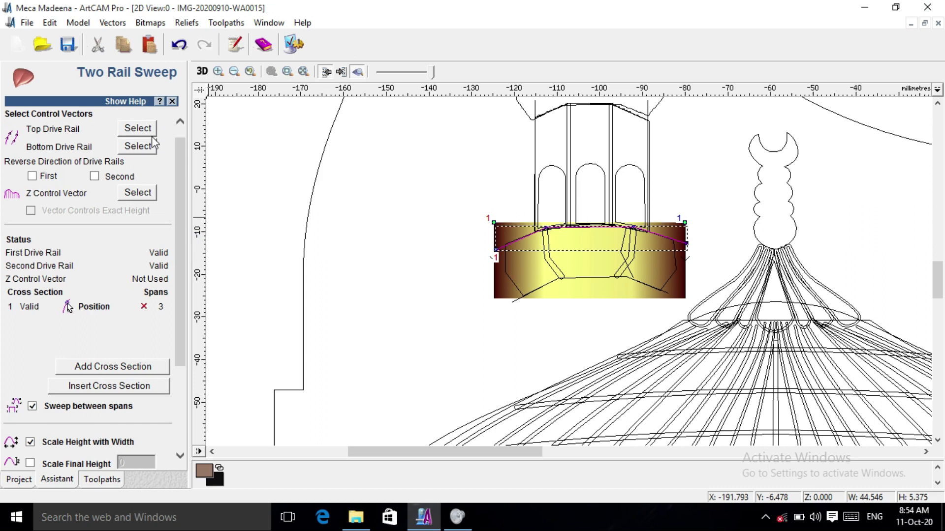
click(141, 130)
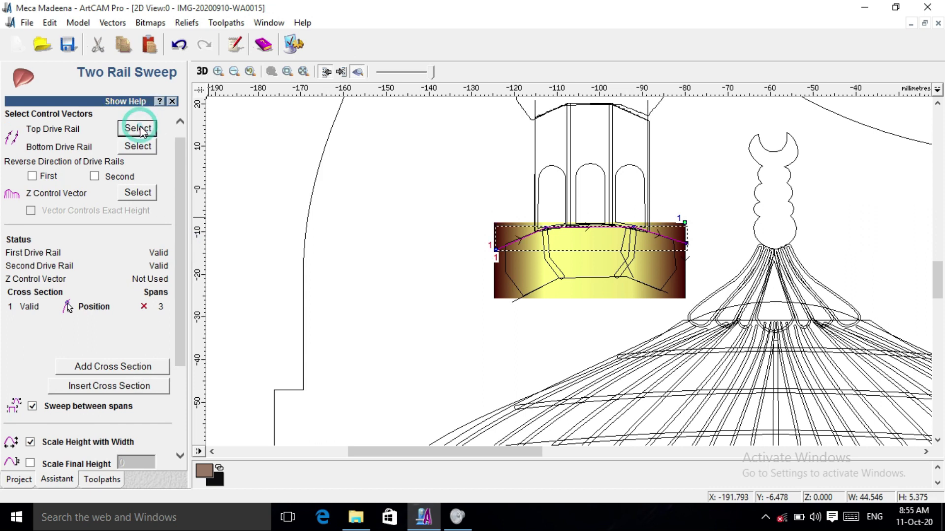
click(514, 302)
click(141, 146)
click(624, 258)
click(140, 367)
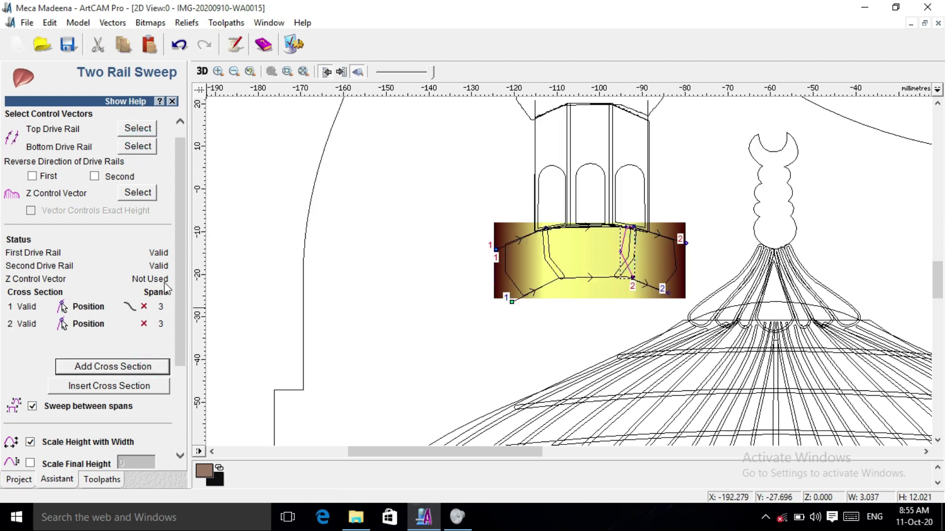
drag(181, 270, 187, 370)
click(104, 458)
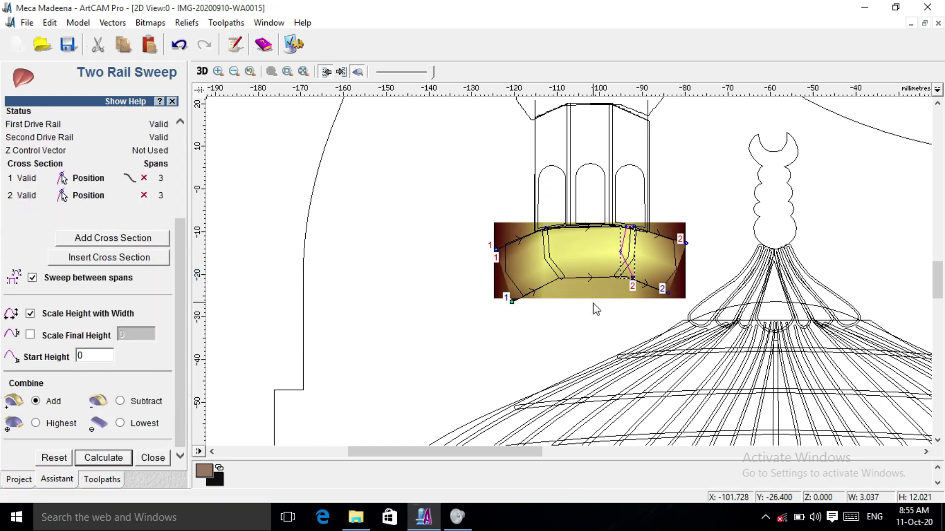
click(172, 100)
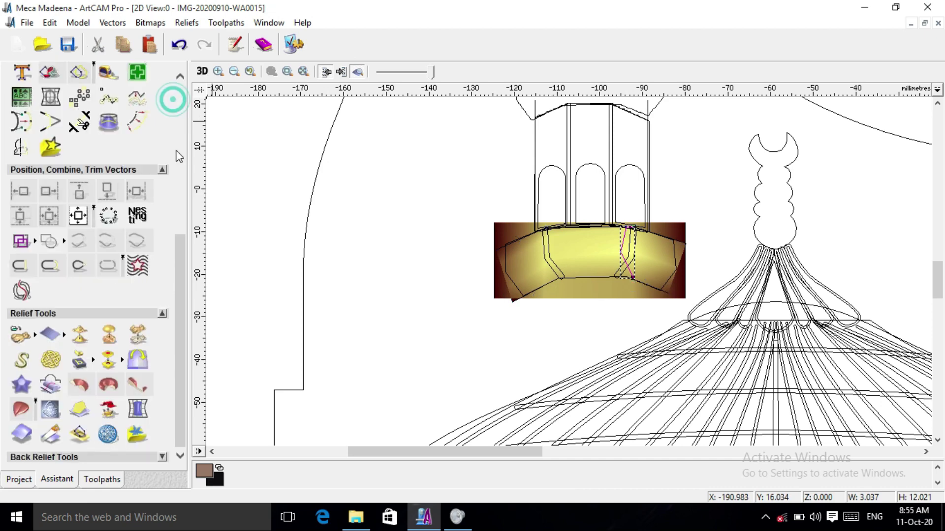
- Apply a shape to the balcony base relief using its polygon outline
drag(179, 251, 175, 92)
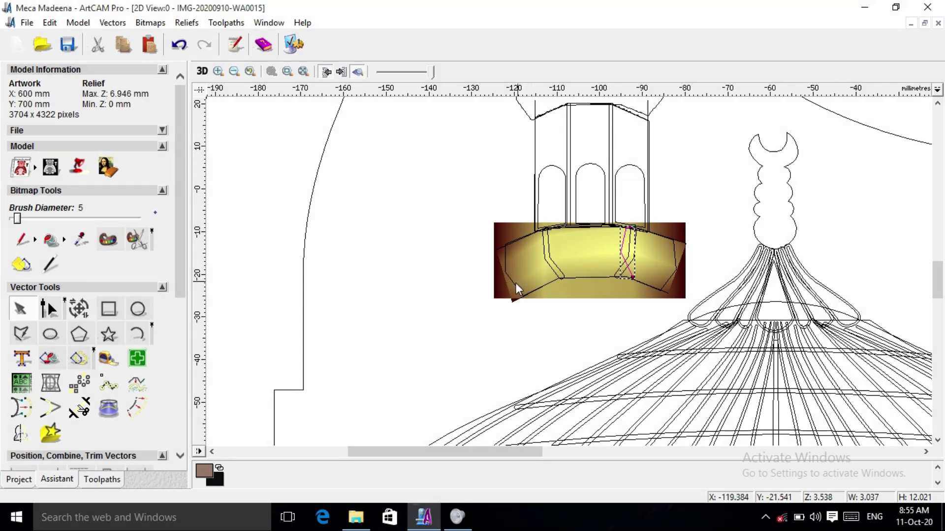
scroll(520, 289, up, 1)
click(551, 256)
double_click(551, 256)
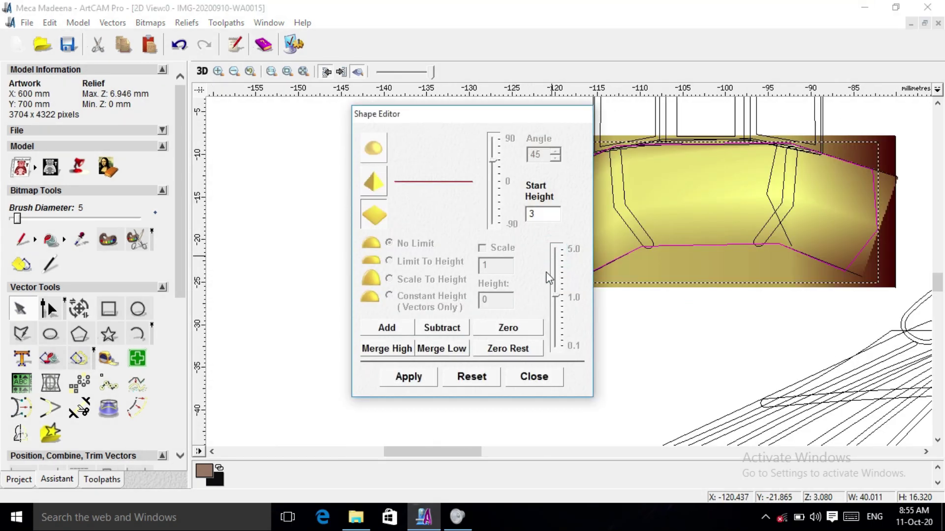
click(415, 377)
click(536, 380)
scroll(629, 296, down, 2)
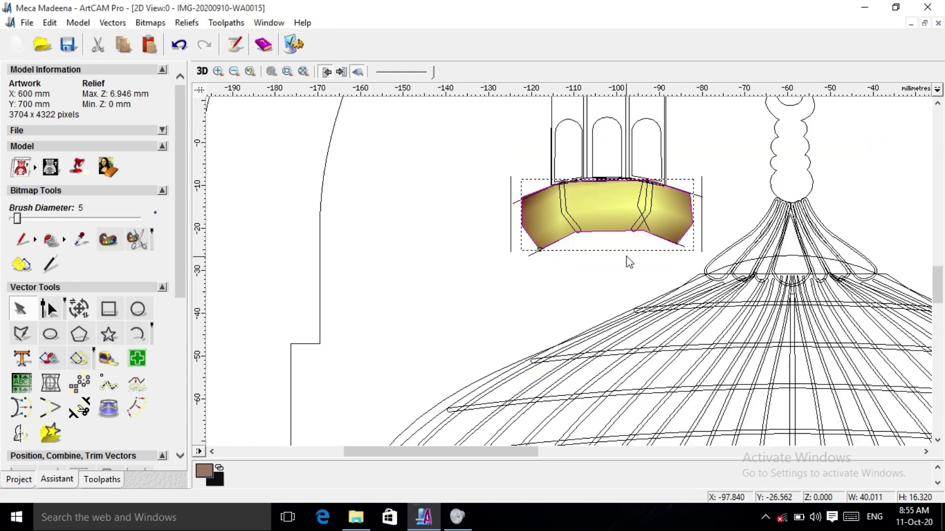
- Save the relief layer into the Meka Madeena folder
key(F7)
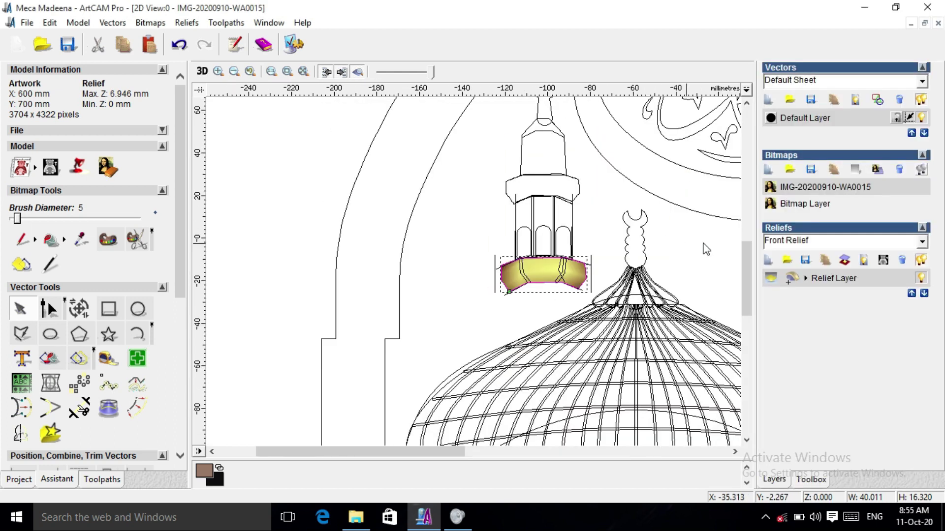
click(806, 261)
click(518, 73)
click(398, 255)
double_click(398, 343)
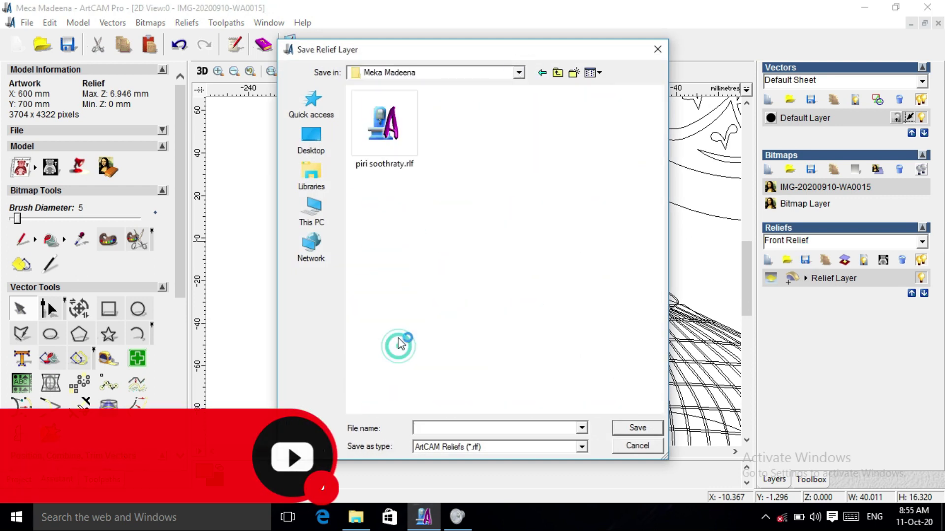
click(469, 428)
click(638, 427)
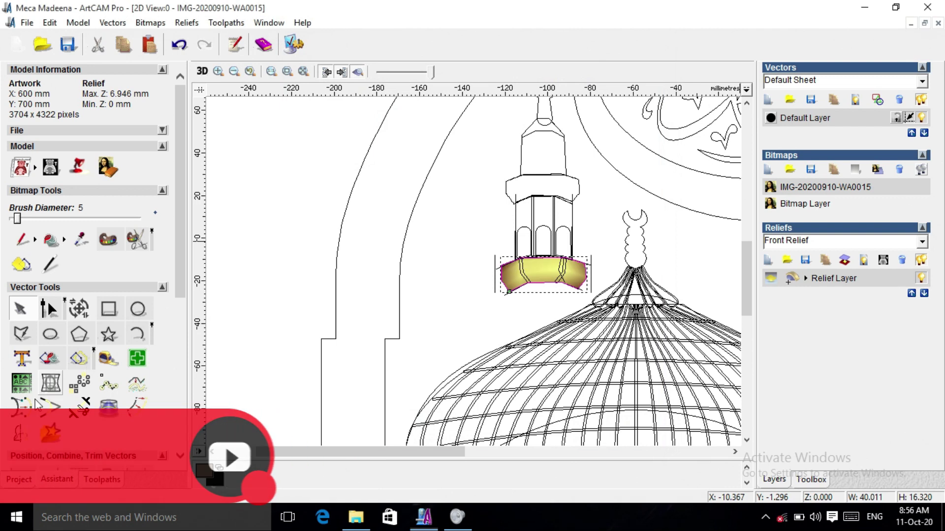
drag(181, 264, 180, 375)
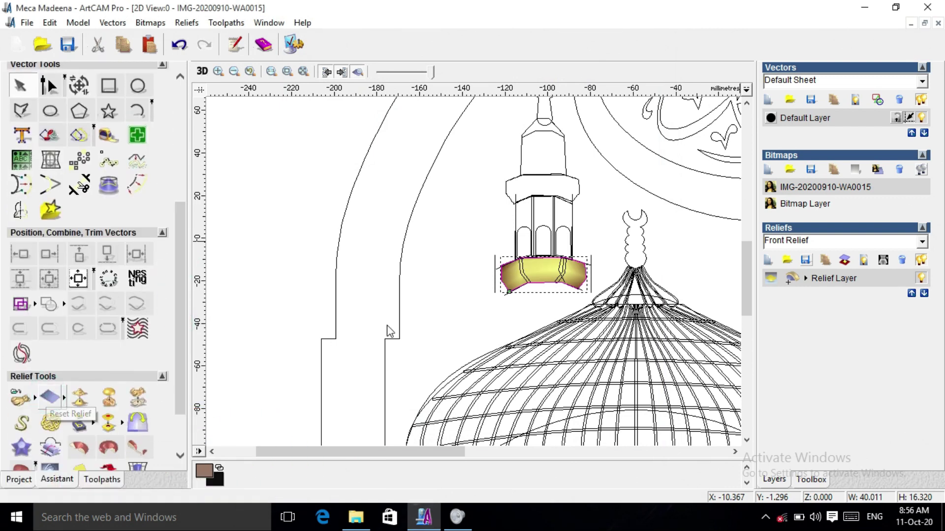
- Reset the relief and draw a four-point polyline along the shaft's top outline
scroll(565, 252, up, 1)
click(534, 247)
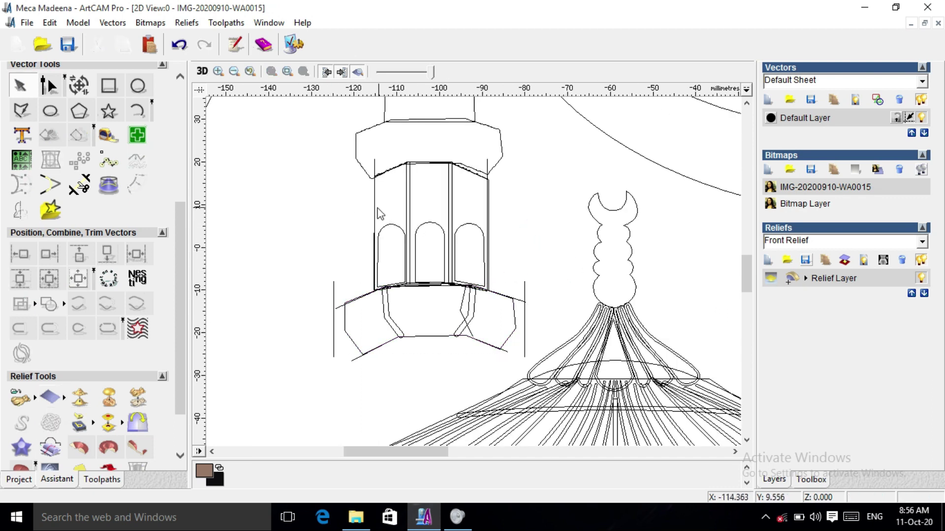
scroll(449, 169, up, 1)
scroll(28, 202, up, 1)
click(326, 284)
click(393, 257)
click(479, 258)
click(552, 292)
key(Escape)
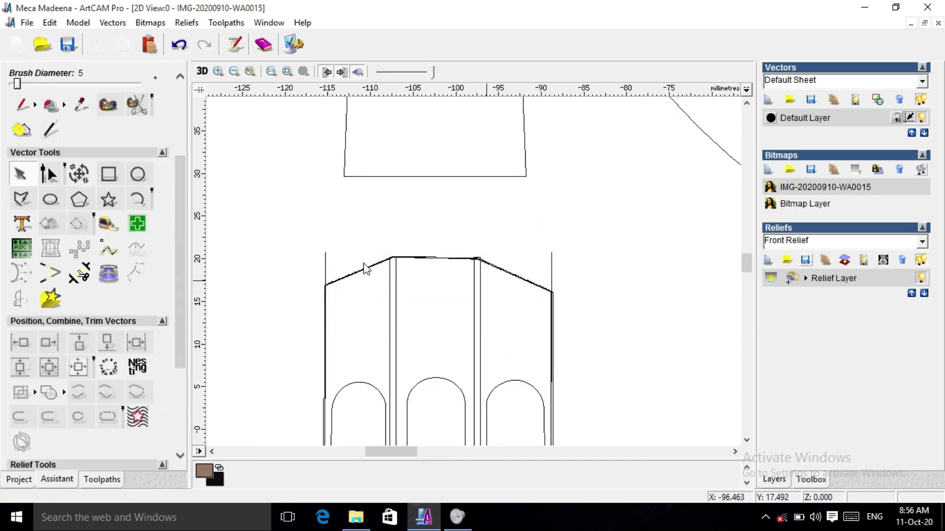
- Start a Two Rail Sweep with the shaft's left and right sides as rails
click(326, 257)
drag(183, 286, 181, 381)
click(22, 410)
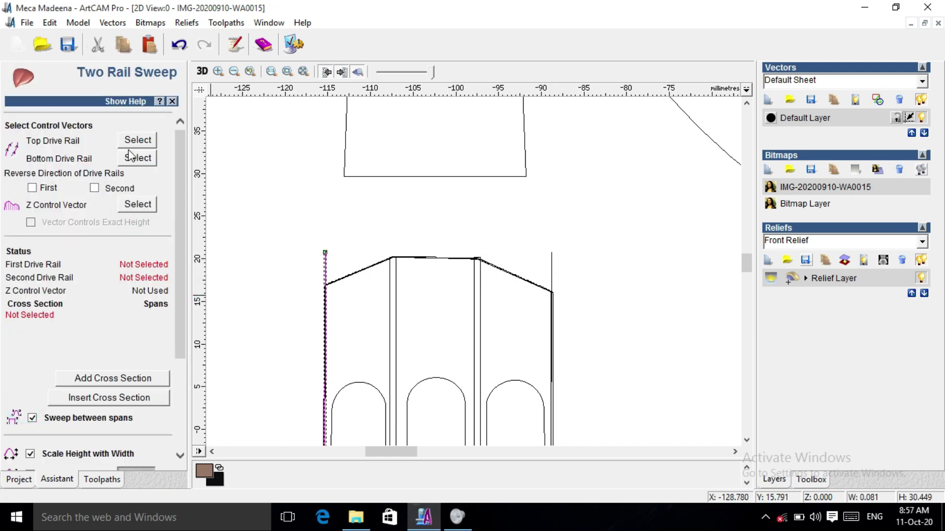
click(138, 141)
click(551, 268)
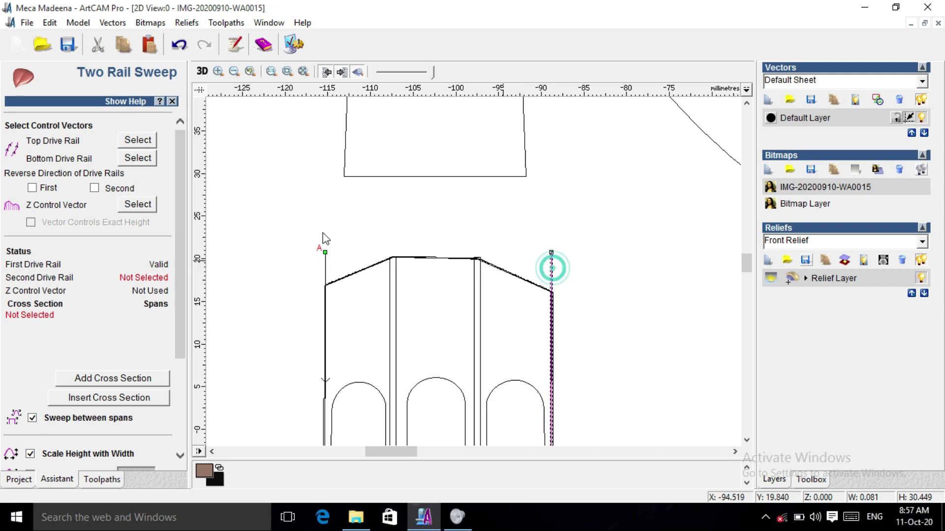
click(138, 159)
scroll(529, 251, up, 10)
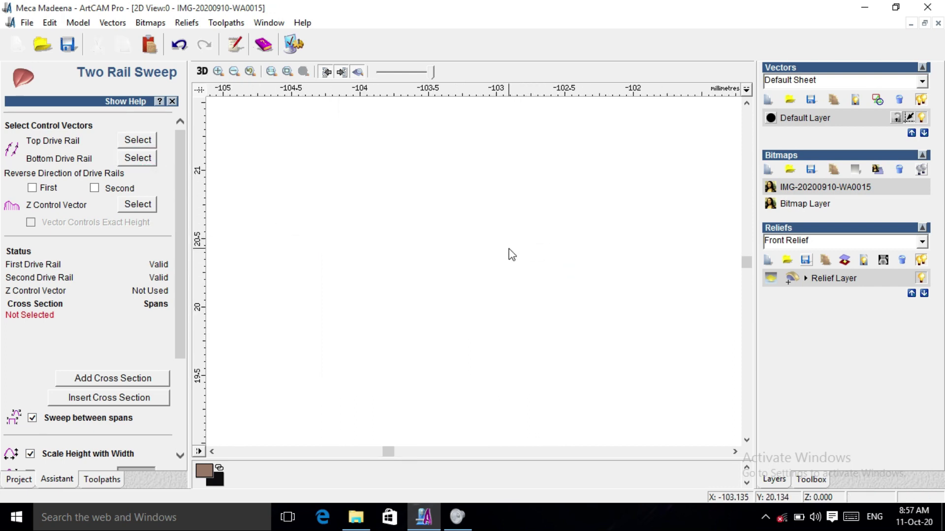
scroll(491, 281, down, 8)
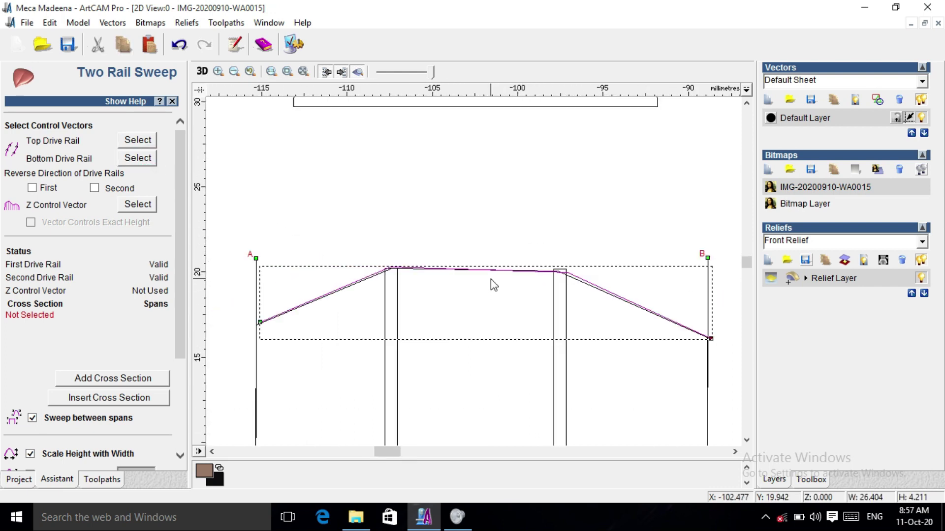
- Add the top outline as cross section and calculate the shaft sweep
click(150, 381)
drag(175, 292, 164, 407)
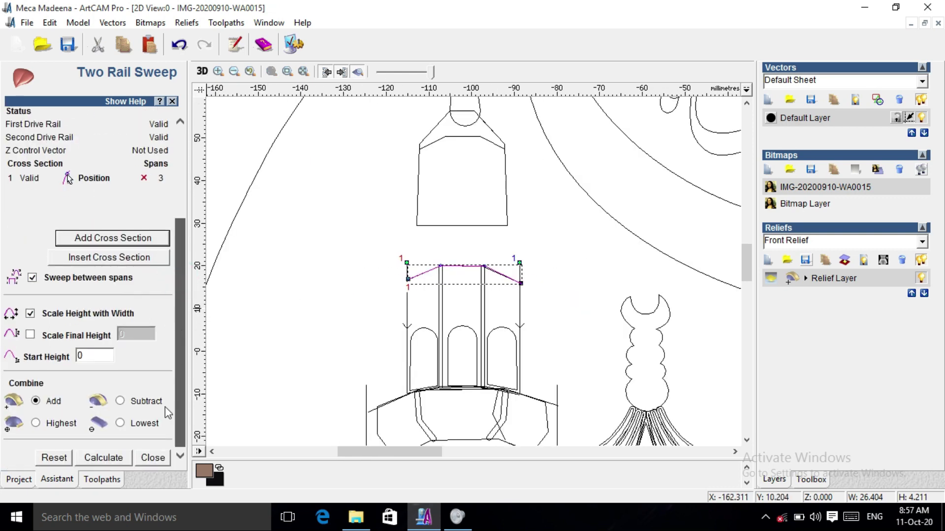
click(103, 458)
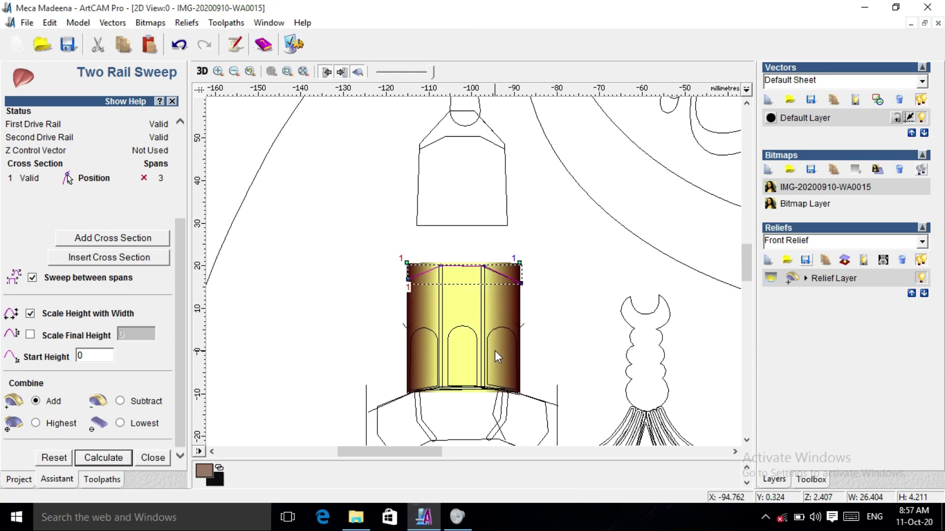
middle_drag(494, 350, 476, 312)
click(172, 100)
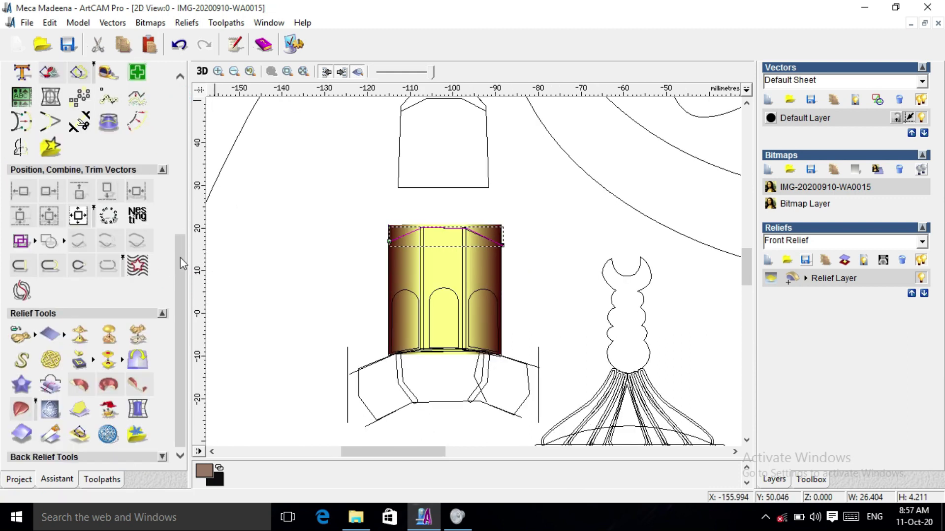
scroll(180, 258, up, 10)
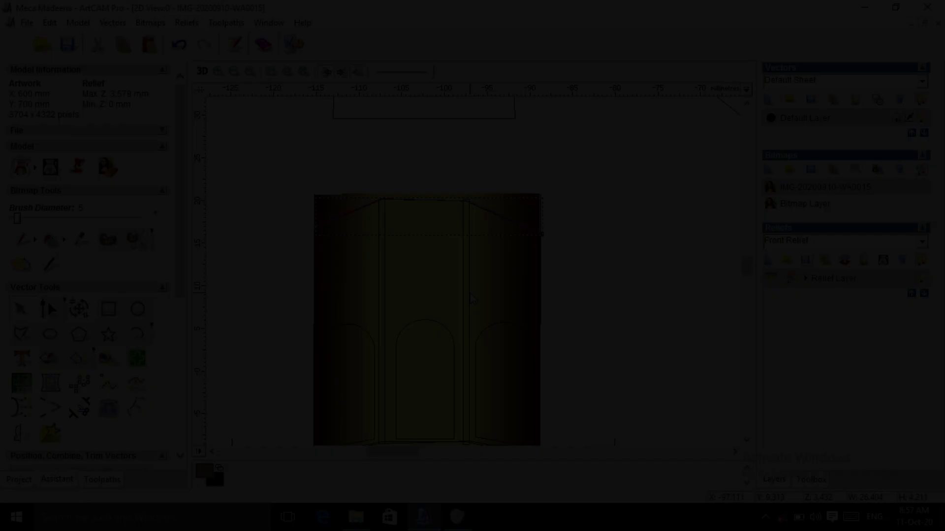
- Add a rounded -48° profile to the arched-window block's relief
scroll(385, 299, down, 2)
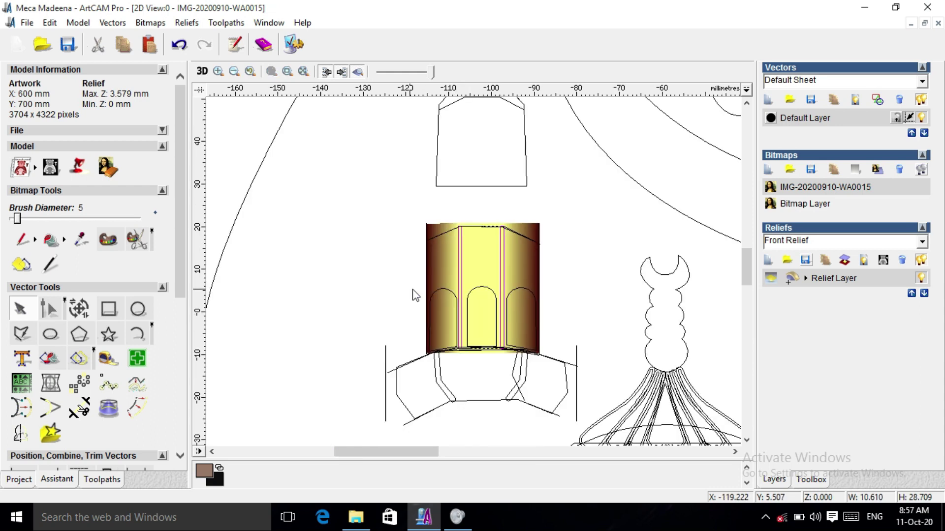
double_click(500, 278)
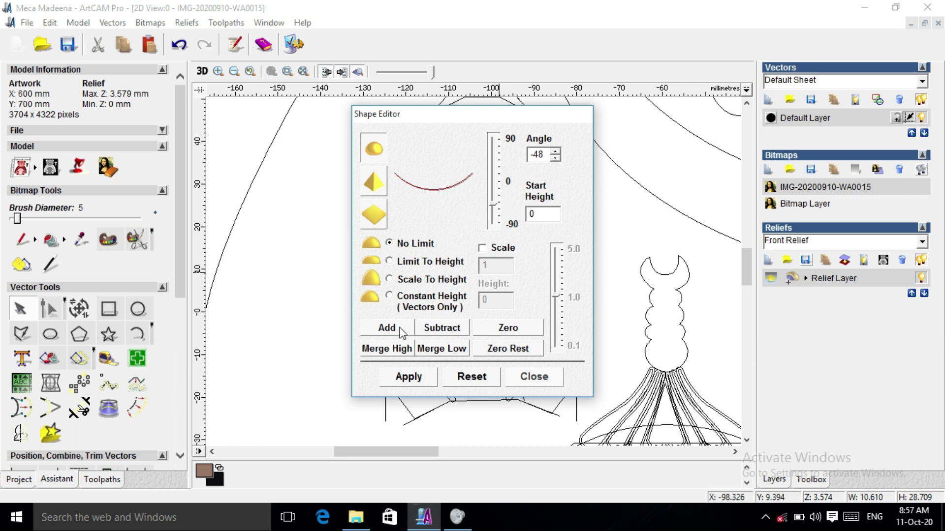
click(400, 330)
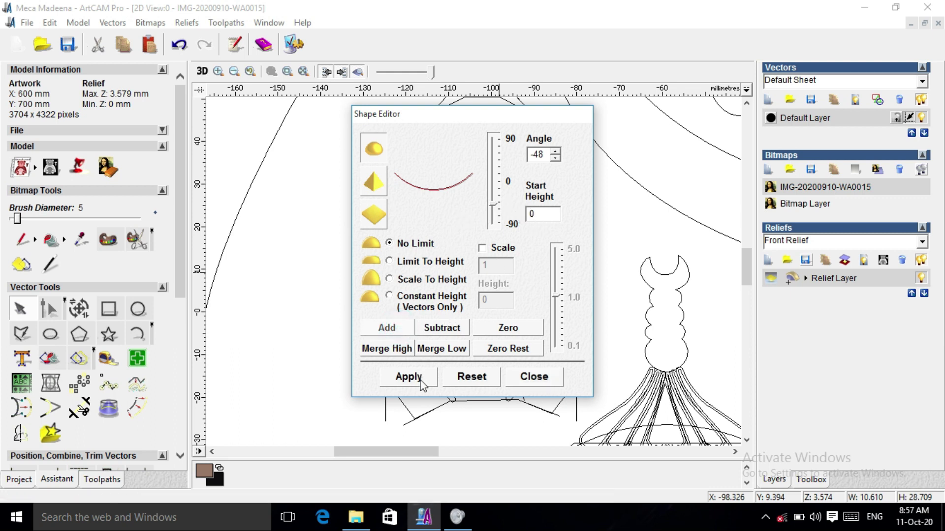
click(528, 377)
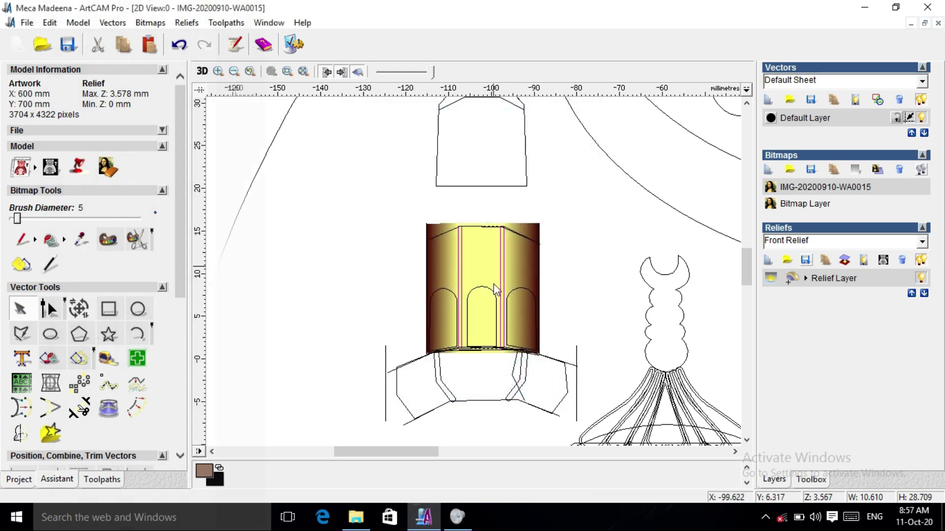
scroll(498, 258, up, 2)
- Zero the relief outside the block's outer outline with start height 2
double_click(500, 264)
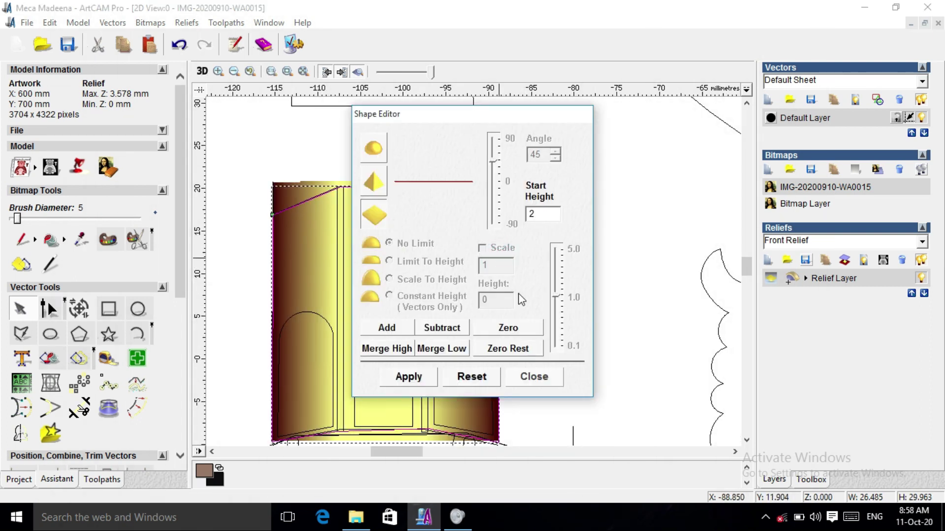
click(512, 351)
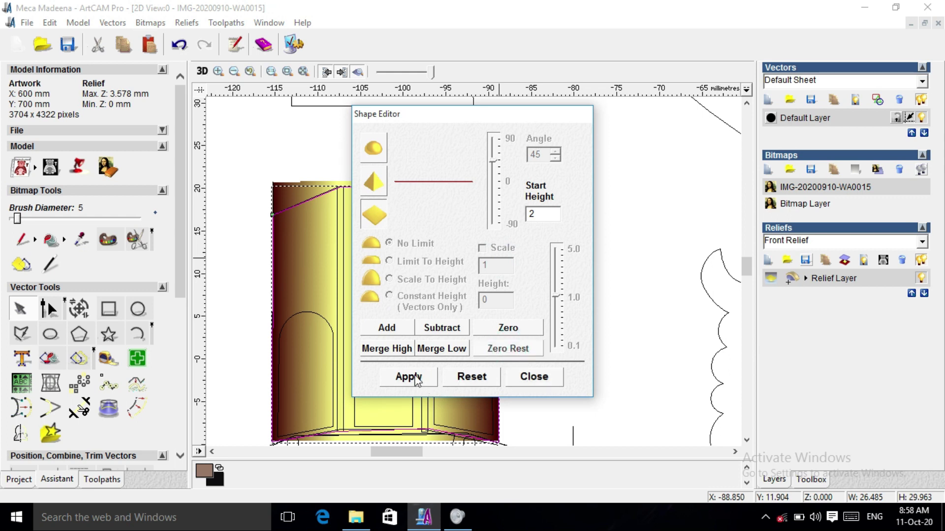
click(413, 377)
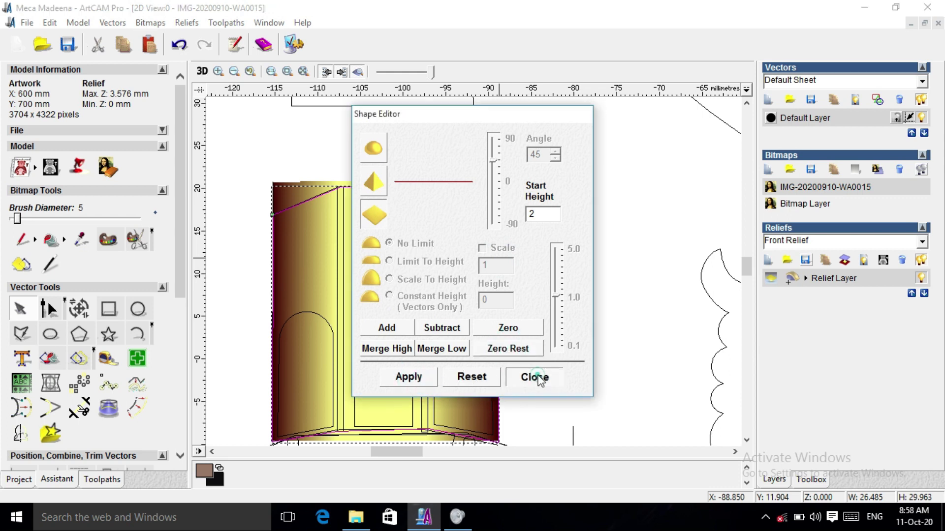
click(534, 377)
scroll(491, 290, down, 2)
double_click(444, 196)
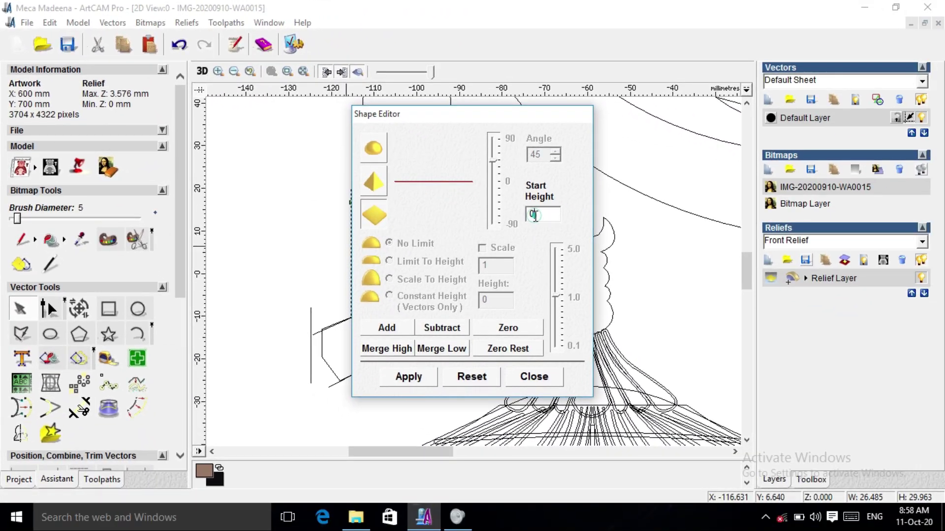
- Raise the block relief with a flat start height of 3 mm
double_click(535, 216)
click(394, 327)
click(411, 376)
click(556, 377)
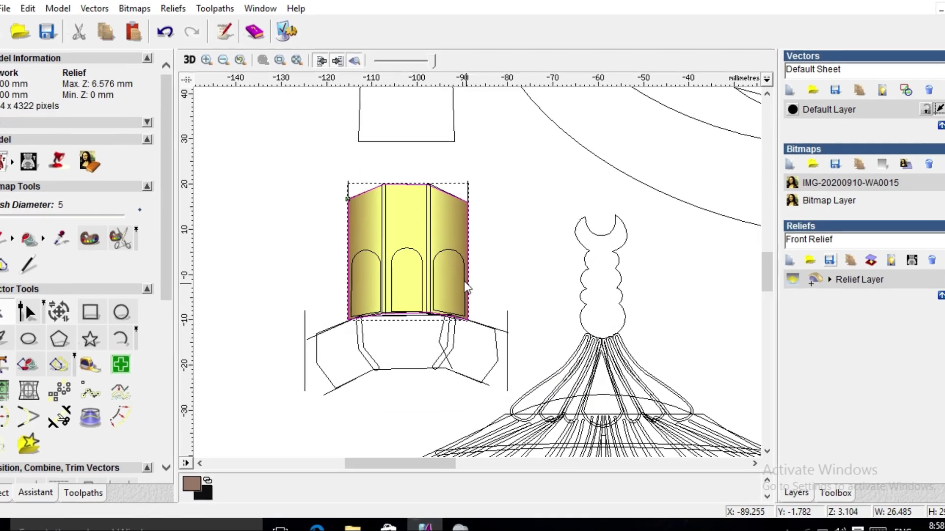
- Select the three arched windows and add a rounded -29° profile to them
click(442, 252)
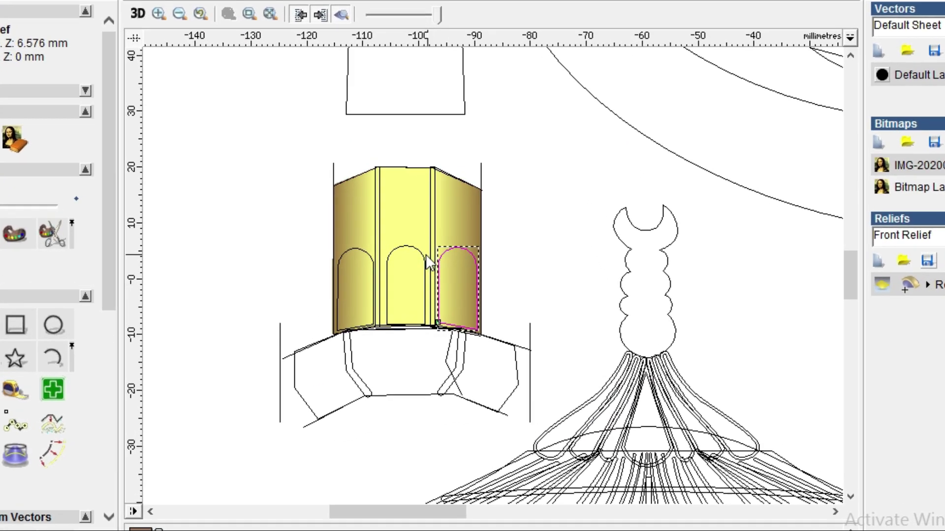
shift+click(422, 255)
shift+click(366, 257)
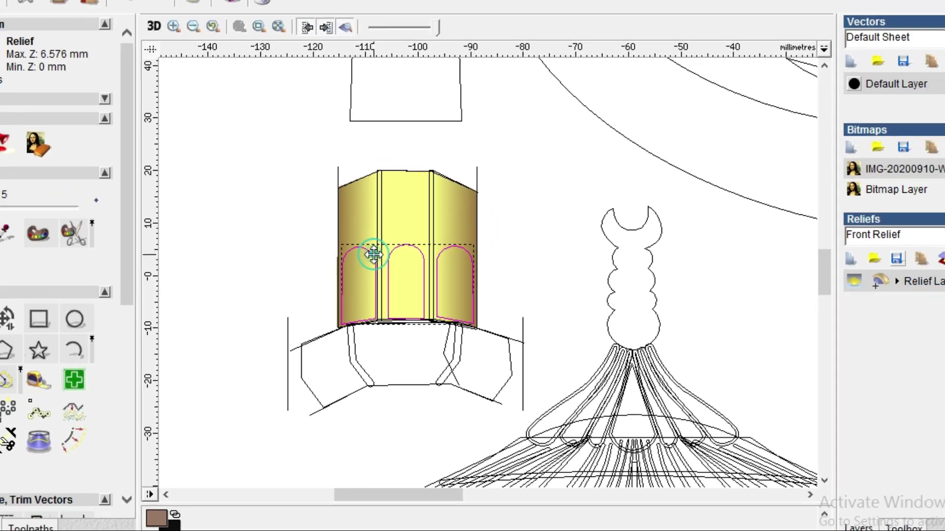
double_click(350, 256)
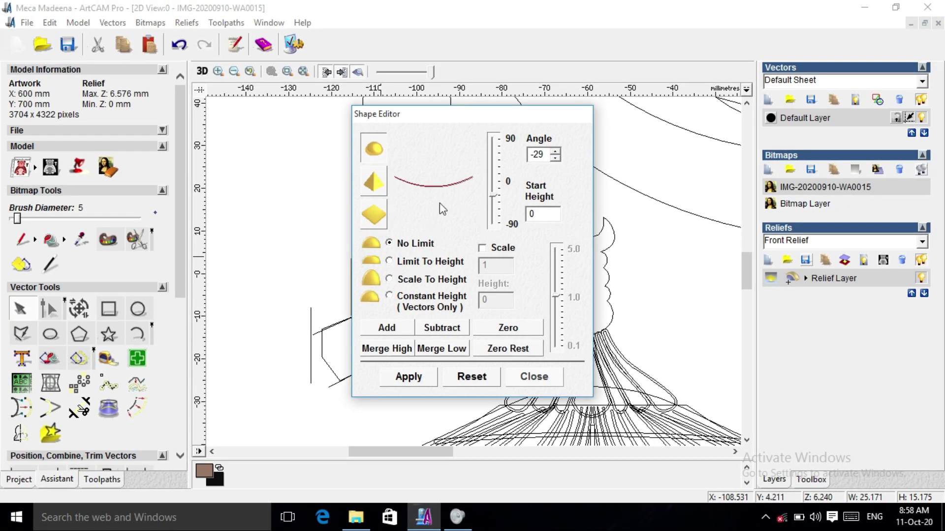
click(408, 328)
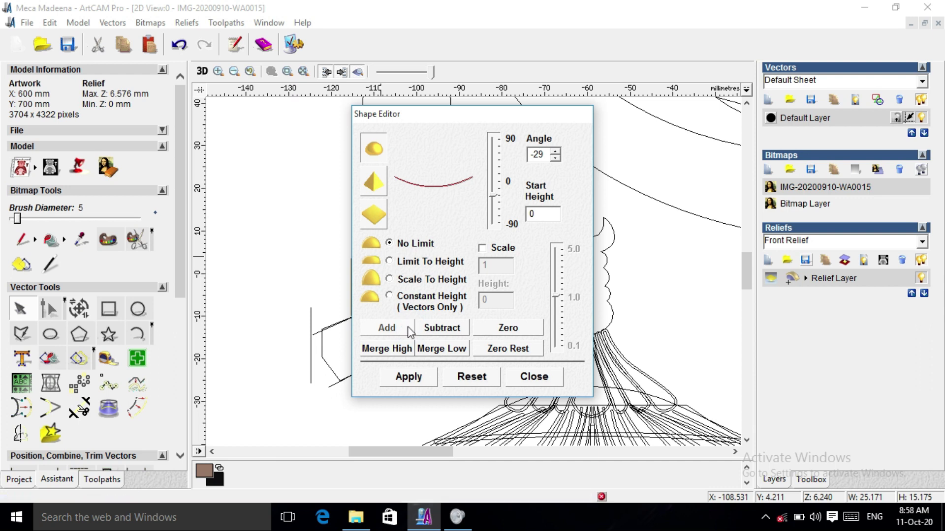
- Apply the rounded arch shape and zoom in on the result in 3D
click(416, 377)
click(540, 377)
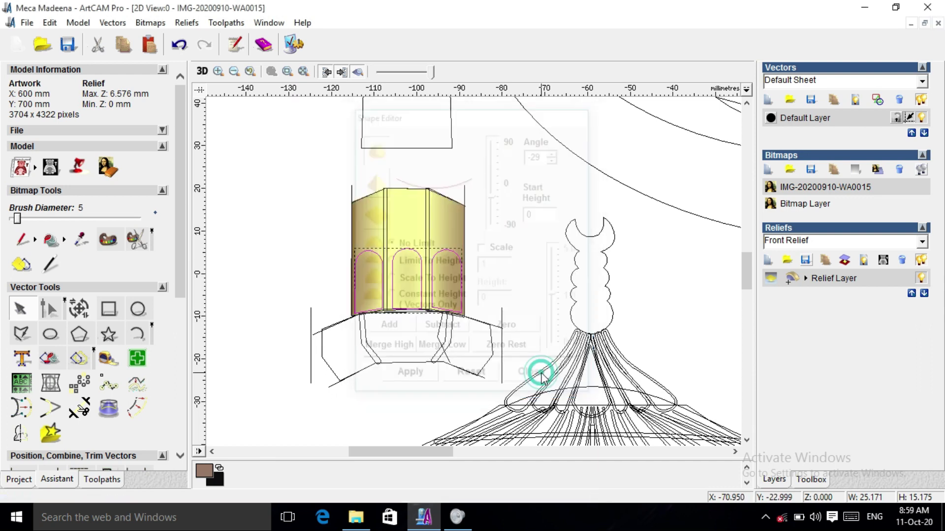
click(202, 71)
click(262, 304)
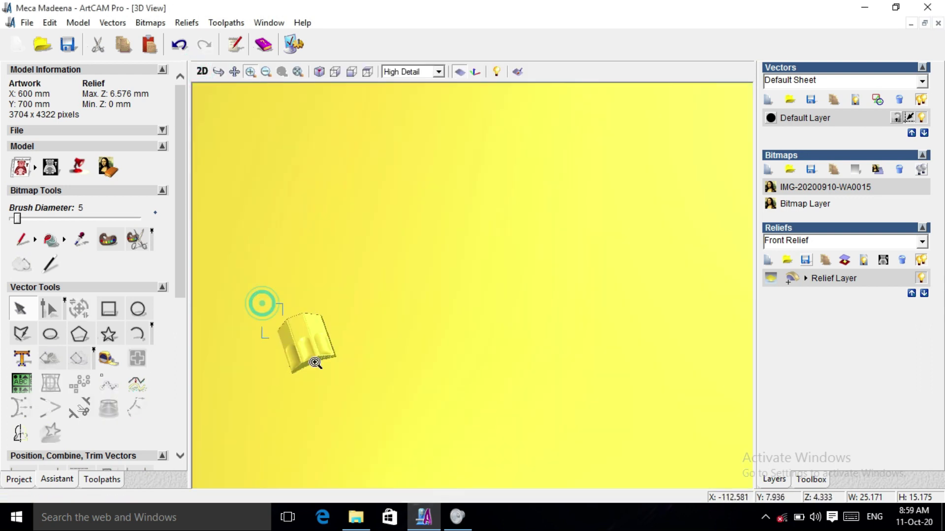
drag(262, 304, 355, 379)
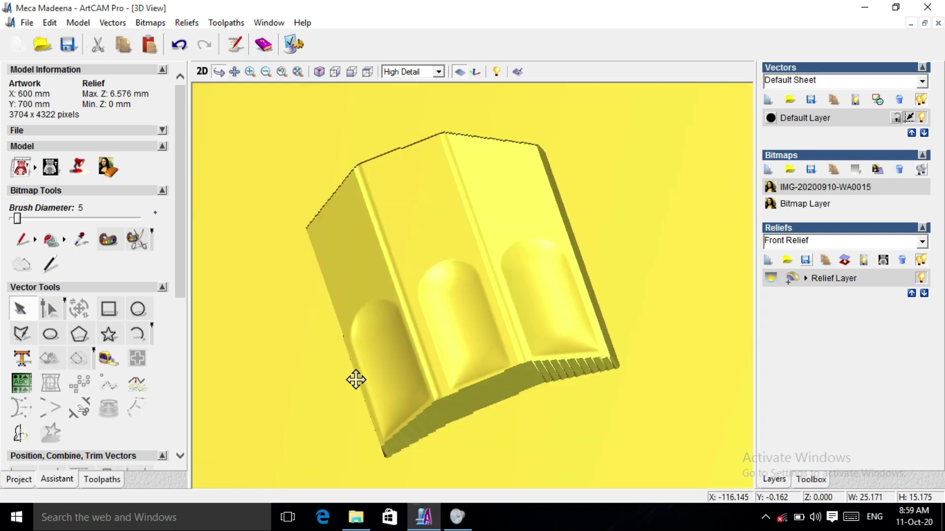
- Save the relief layer as 02 and return to the 2D view
click(805, 260)
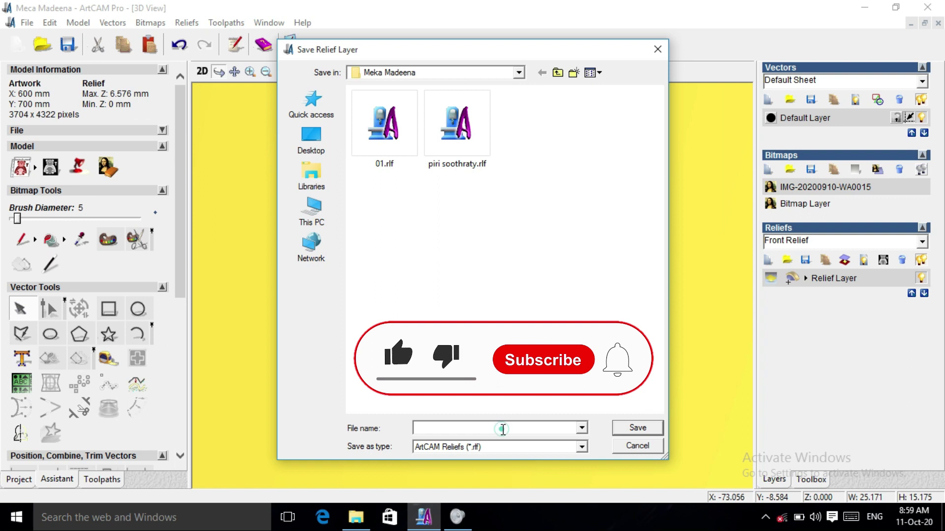
click(502, 428)
text(02)
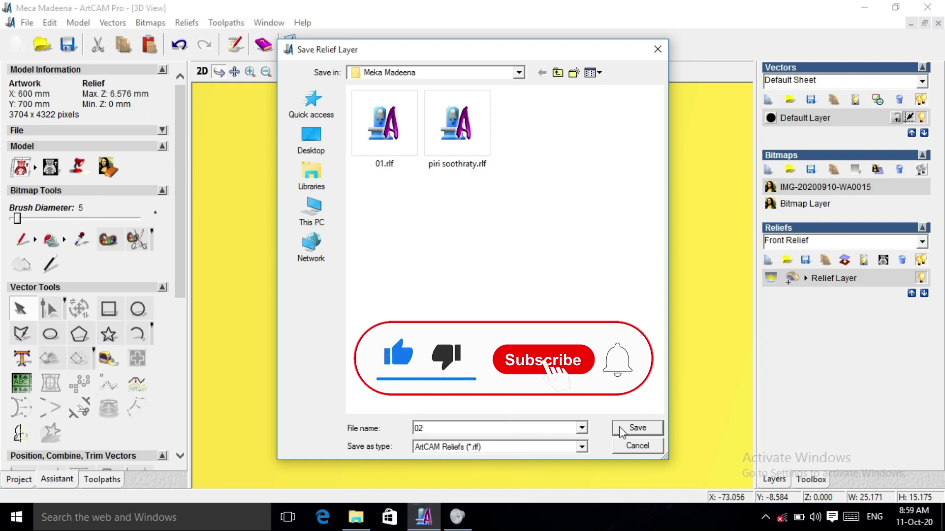
click(638, 428)
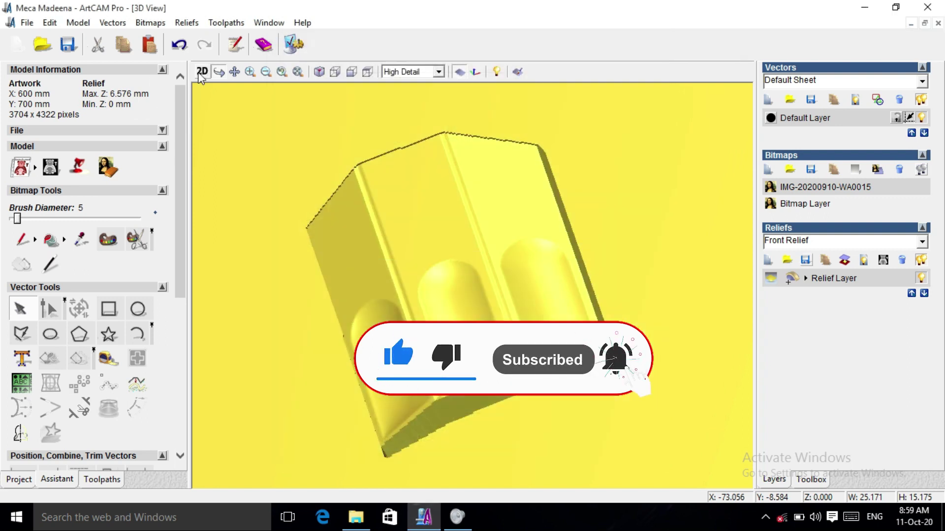
click(202, 73)
drag(180, 243, 176, 385)
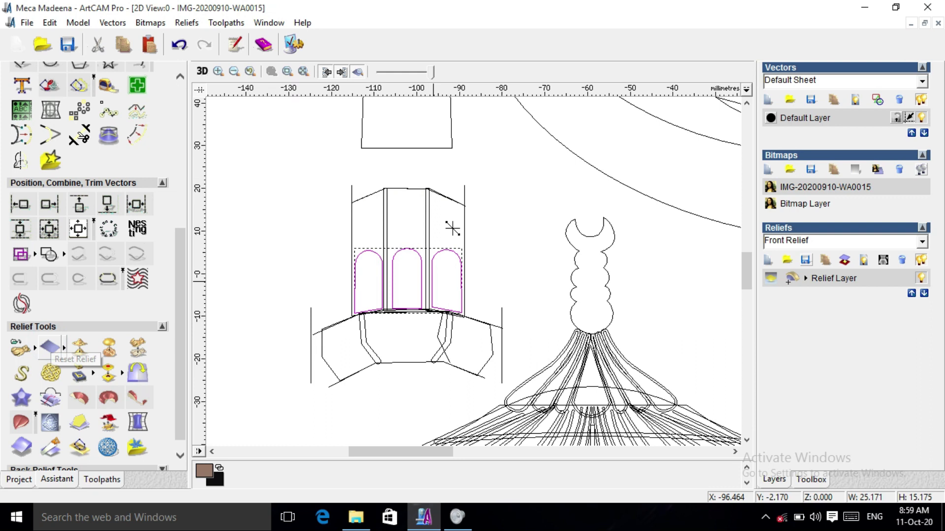
- Show the reference photo behind the vectors and zoom to the minaret's upper tier
scroll(452, 229, down, 2)
click(357, 72)
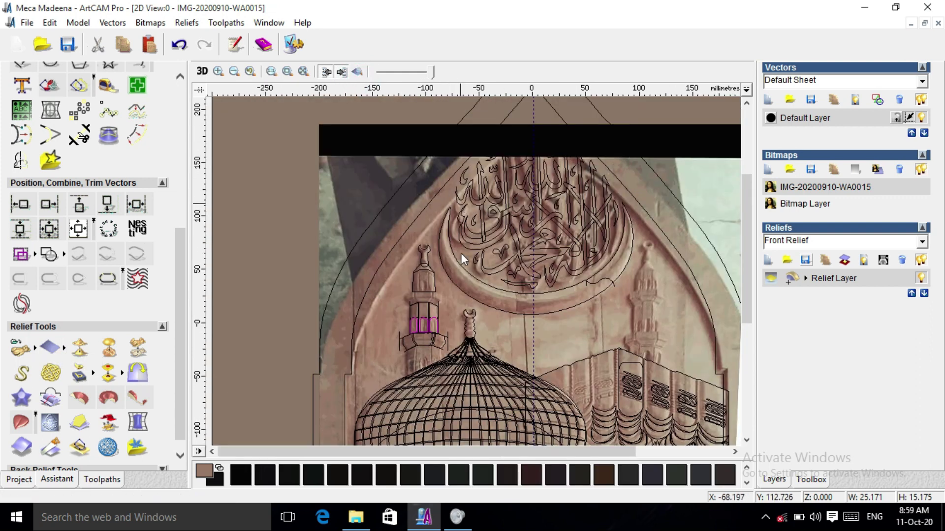
scroll(430, 295, up, 1)
scroll(511, 277, down, 1)
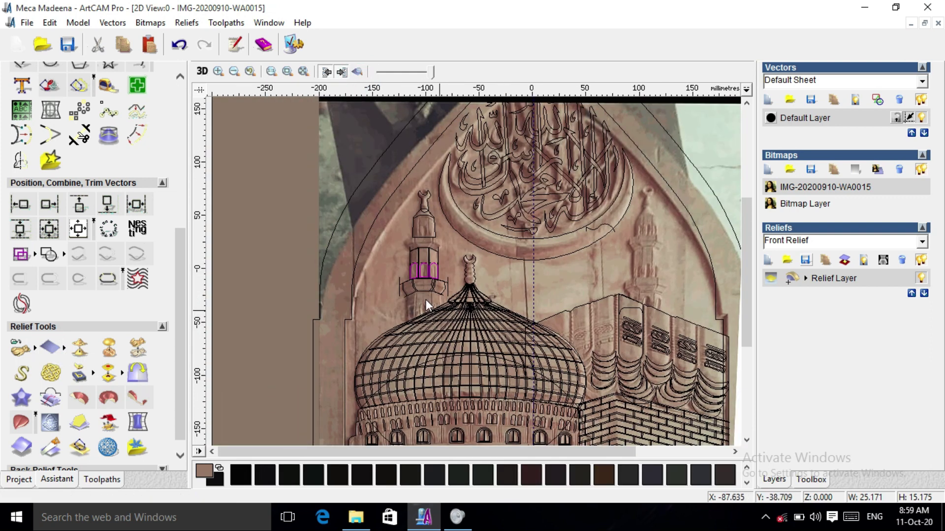
scroll(426, 299, up, 1)
scroll(471, 202, up, 1)
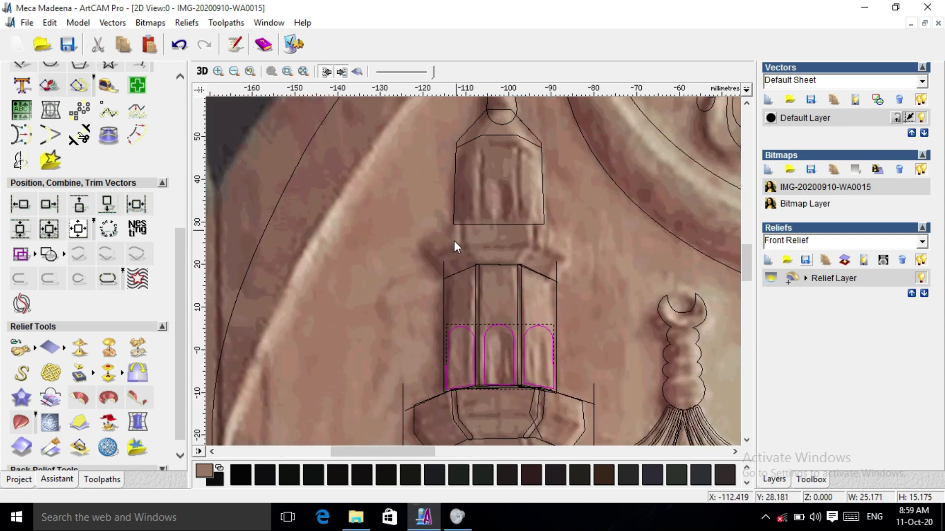
- Sweep the upper tier between its left and right outlines with the top line as cross section
click(453, 193)
scroll(452, 193, up, 1)
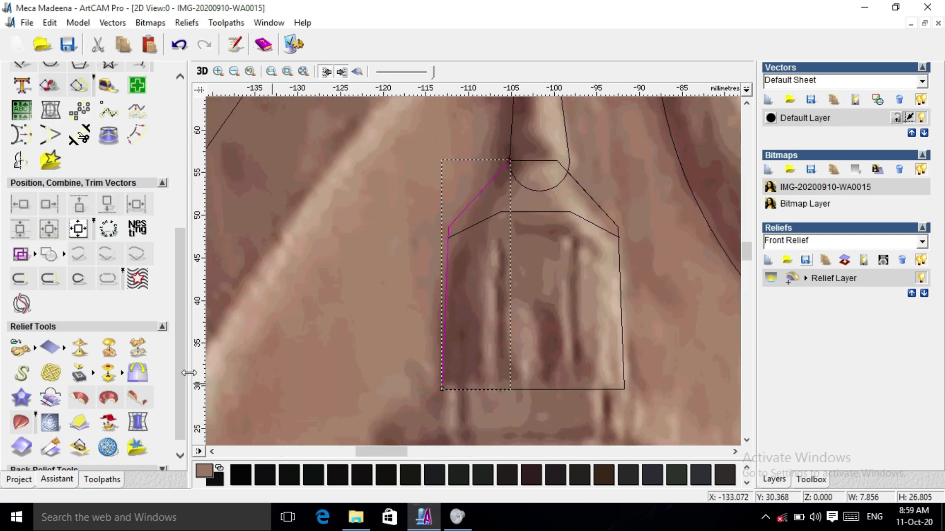
click(20, 423)
click(138, 140)
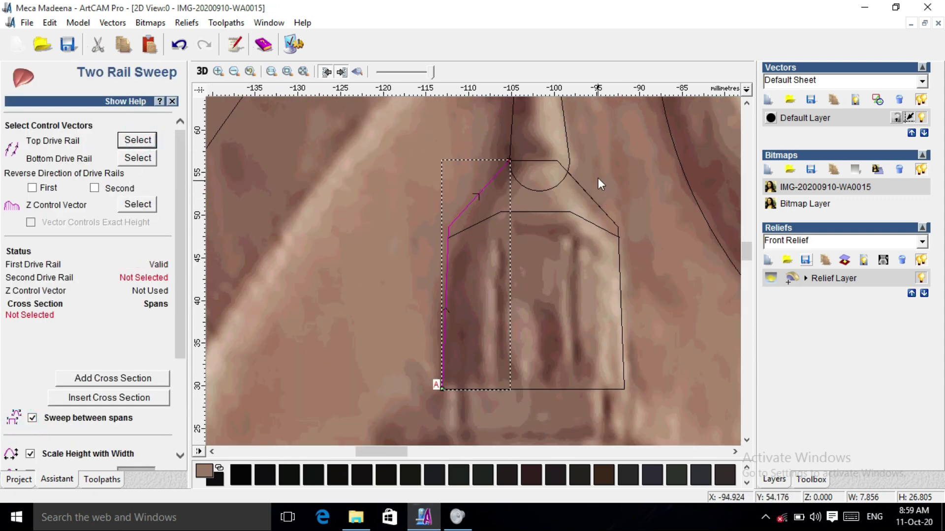
drag(550, 147, 664, 437)
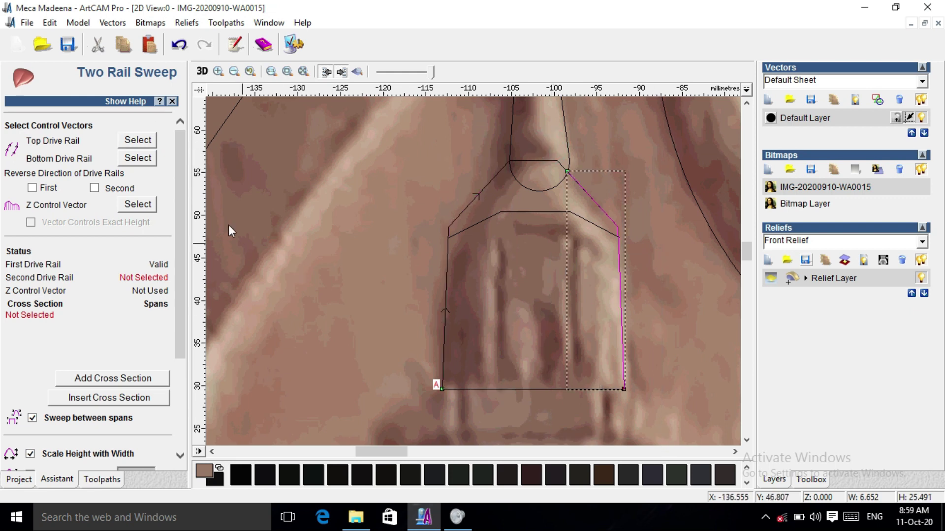
click(138, 158)
click(525, 212)
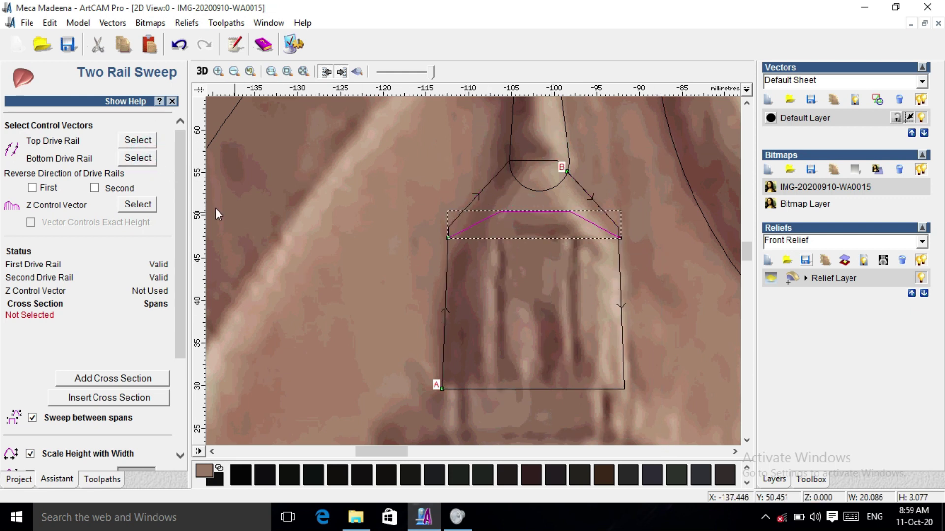
click(117, 380)
drag(182, 276, 168, 422)
click(106, 458)
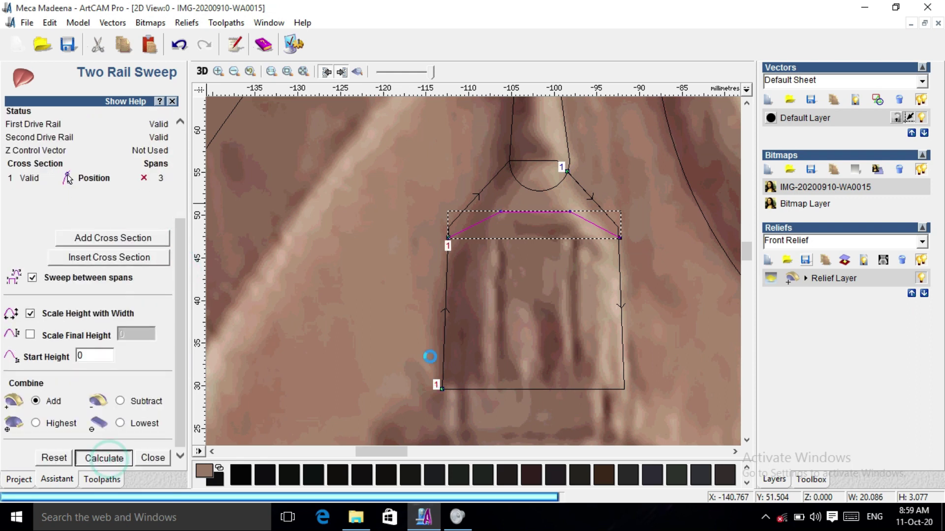
- Reverse the second rail, recalculate the sweep, and check it in 3D before closing
scroll(557, 299, down, 2)
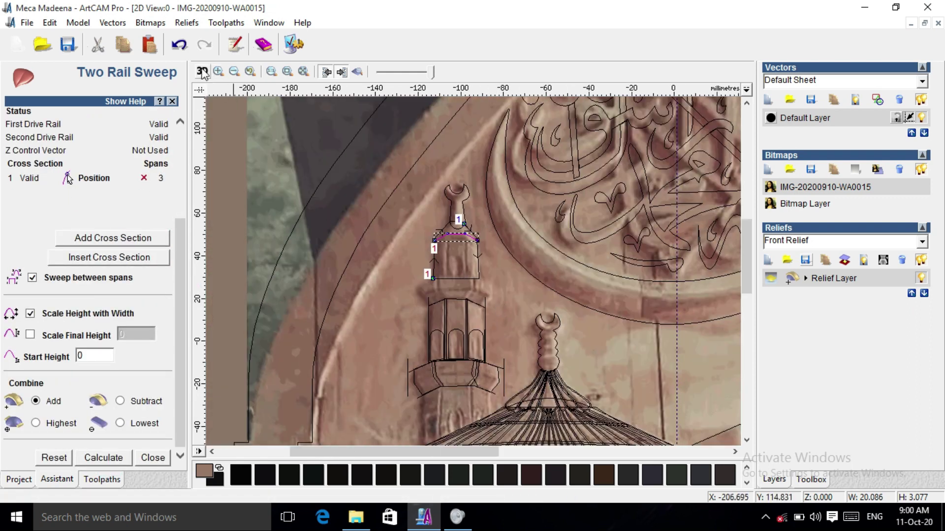
click(202, 73)
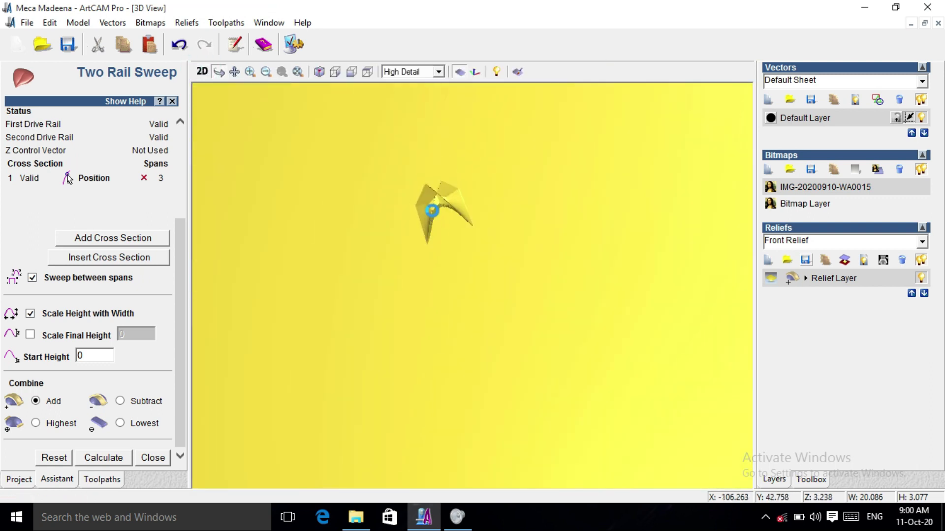
click(202, 74)
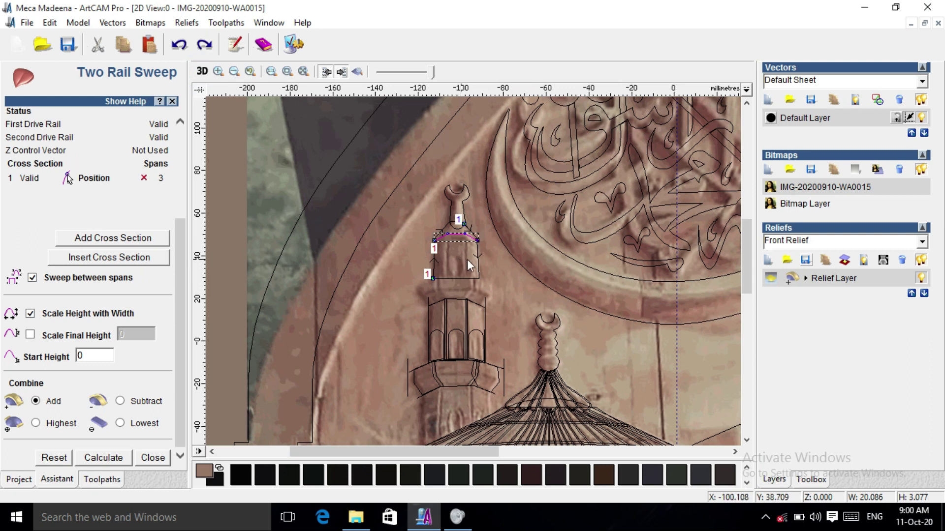
click(477, 259)
drag(180, 251, 179, 172)
click(94, 172)
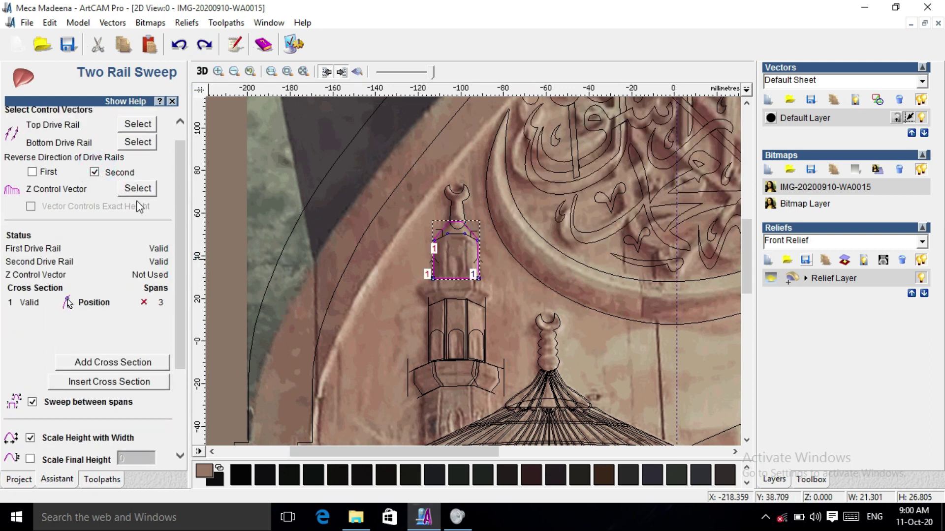
scroll(183, 246, down, 5)
click(104, 458)
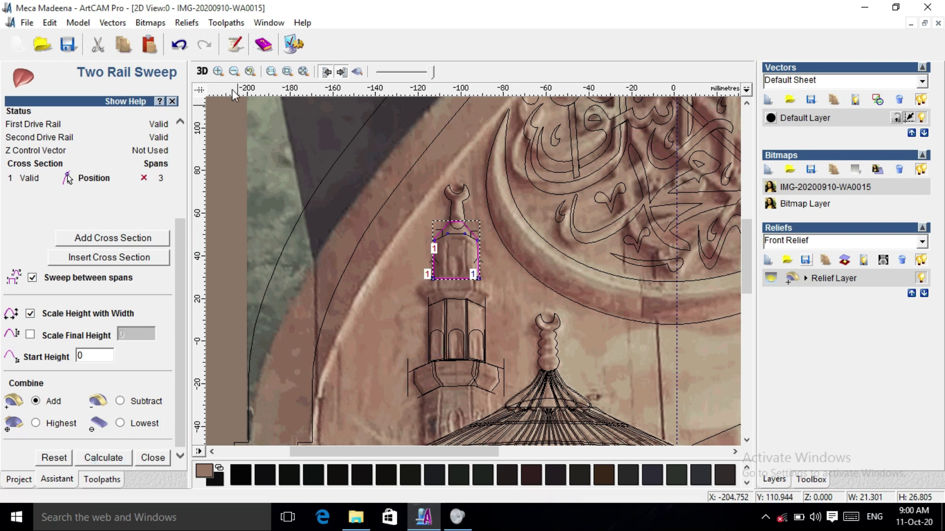
click(202, 71)
click(203, 73)
drag(179, 232, 179, 135)
click(172, 103)
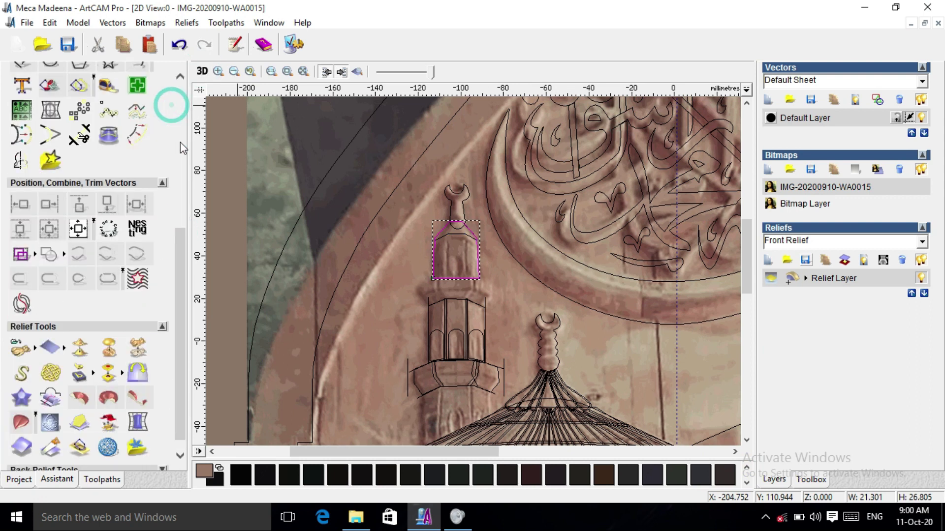
- Add a flat start height of 2 to the upper panel, reaching Max Z 5.263 mm, and preview in 3D
drag(179, 238, 178, 95)
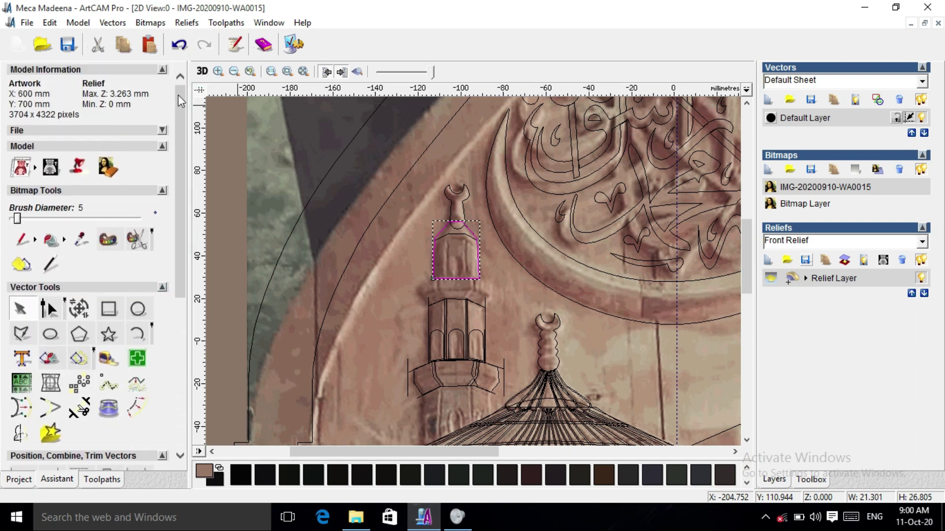
double_click(472, 240)
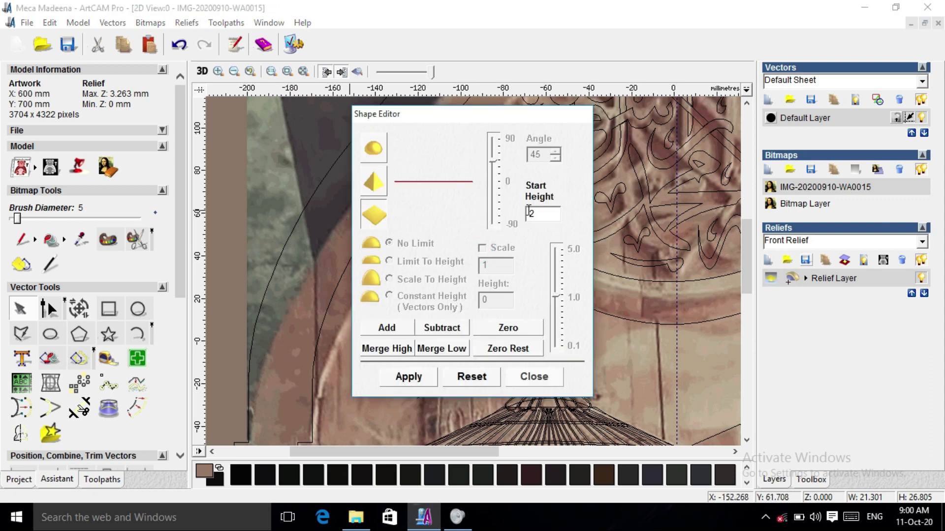
click(404, 329)
click(534, 376)
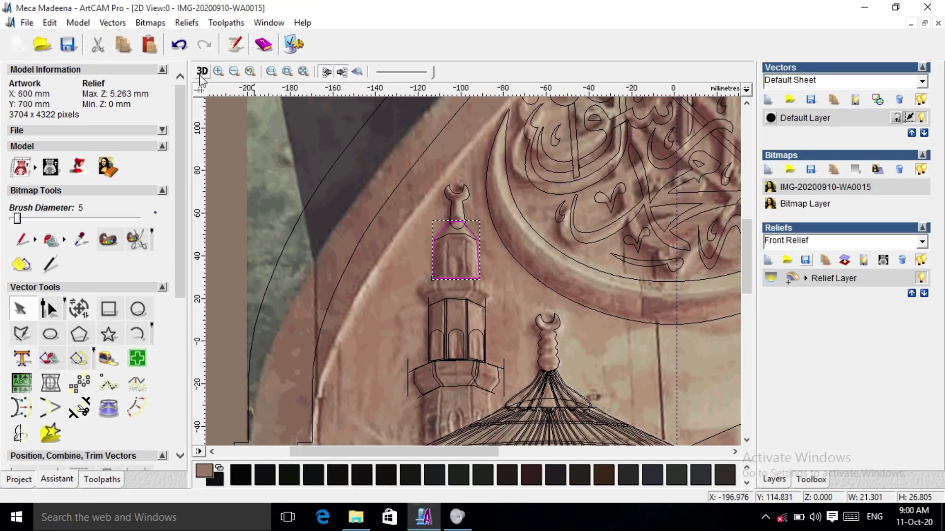
click(201, 75)
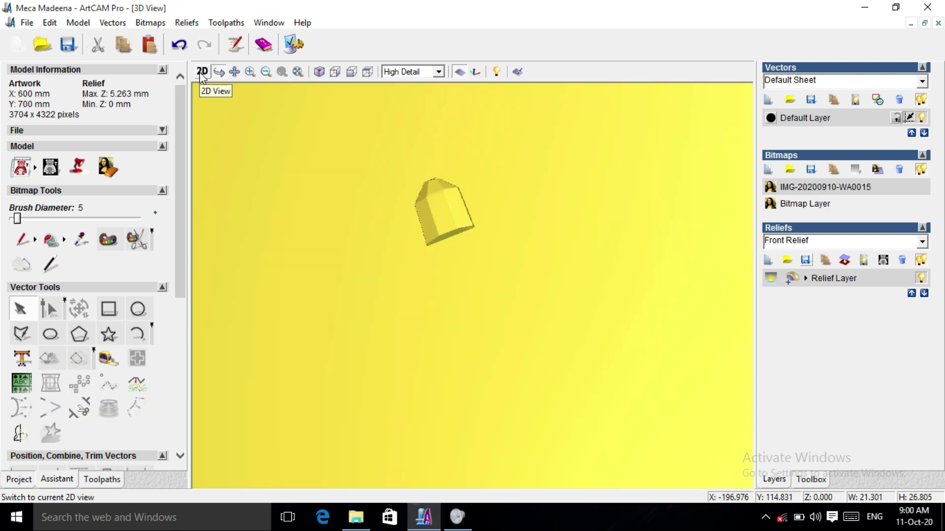
click(202, 72)
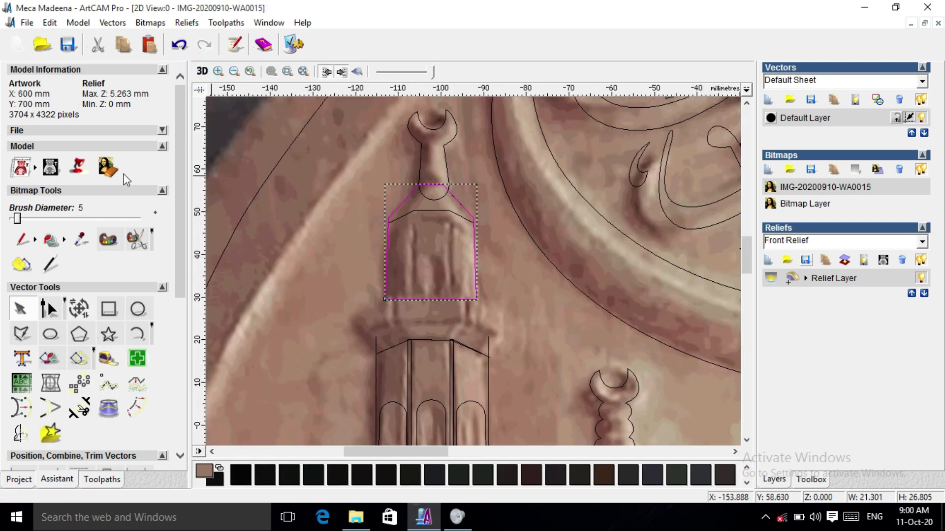
- Draw a thin vertical rectangle inside the minaret panel and select both strips
click(108, 309)
drag(413, 224, 452, 278)
key(Escape)
shift+click(414, 278)
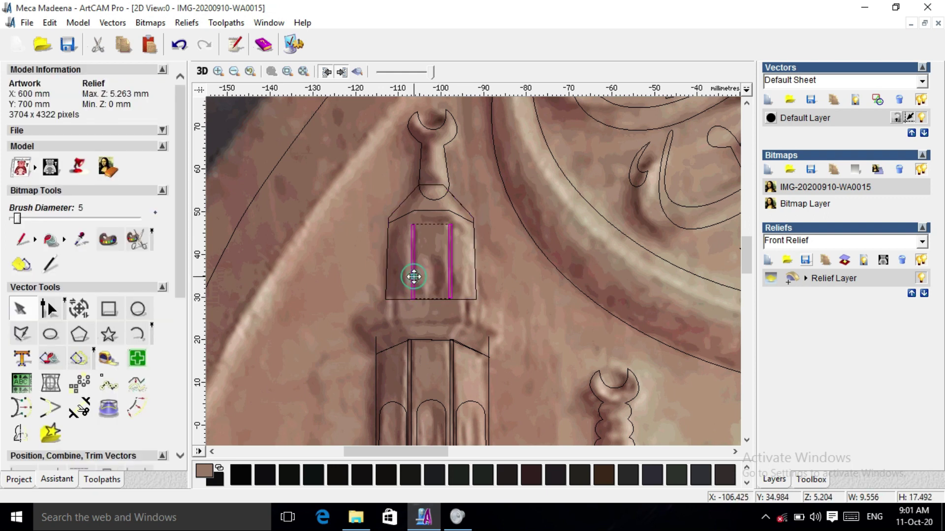
double_click(414, 278)
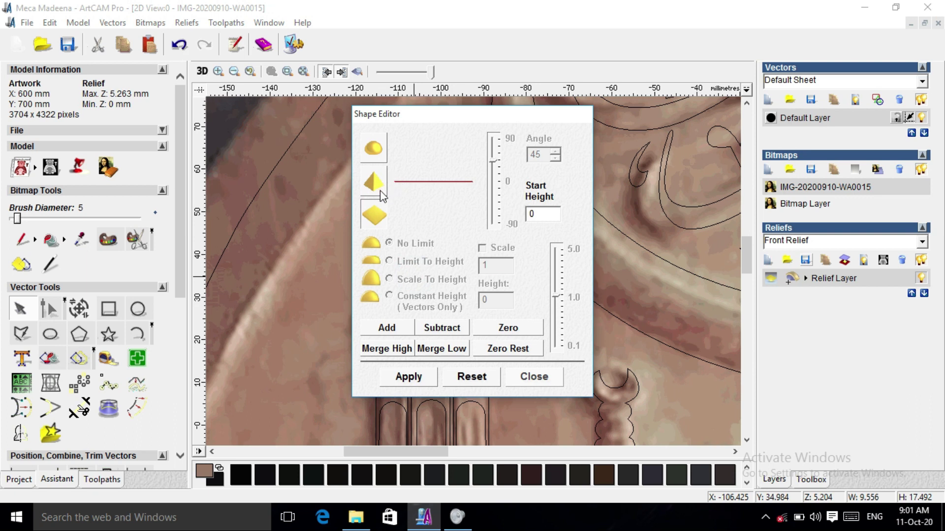
- Add the strips to the relief as rounded grooves at a -30 angle and check them in 3D
click(370, 152)
drag(493, 160, 494, 197)
click(394, 329)
click(537, 376)
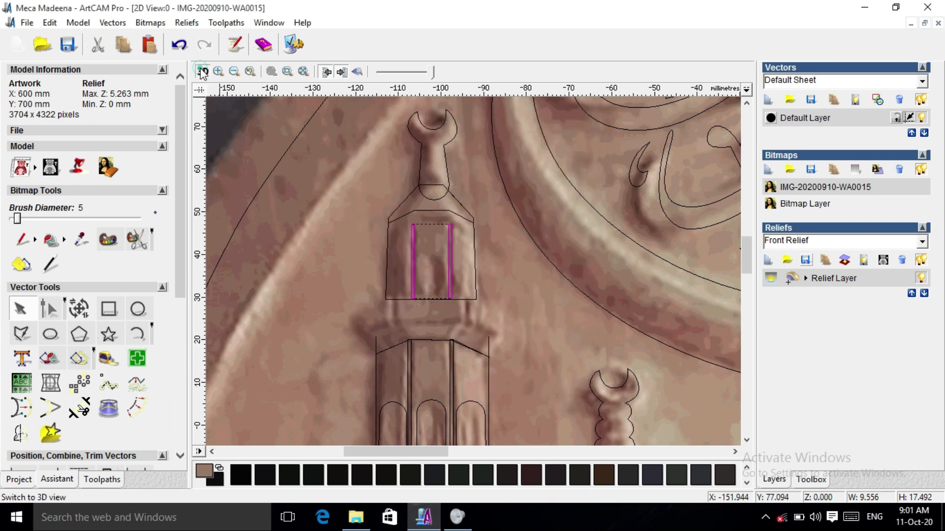
click(202, 72)
scroll(465, 208, up, 2)
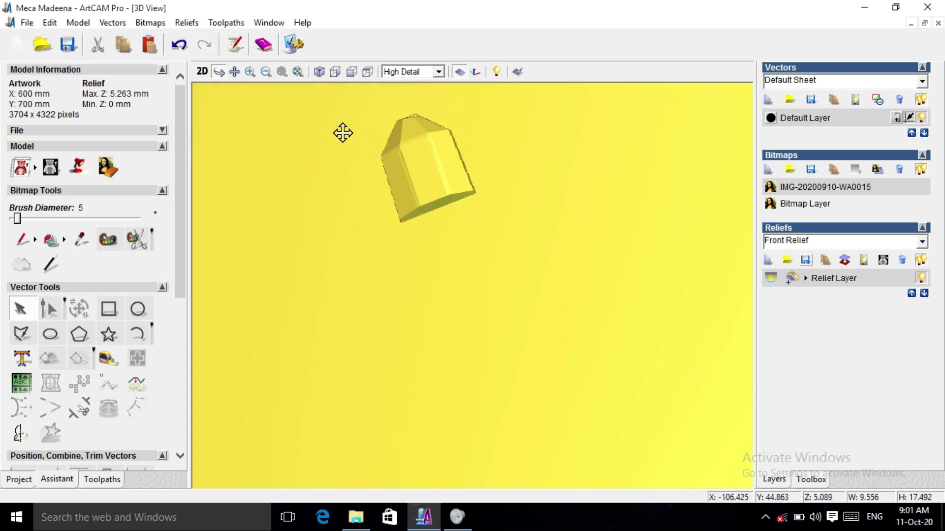
click(202, 72)
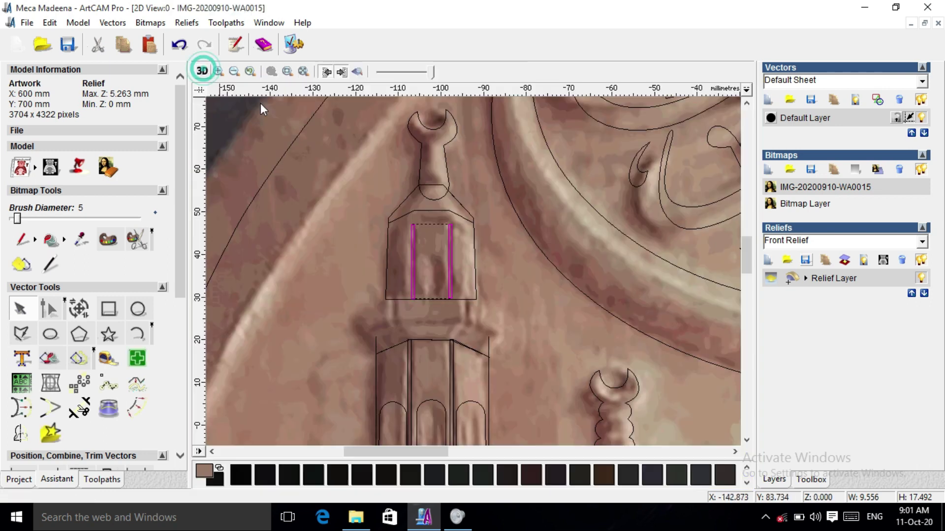
- Reshape the strips with a rounded profile at a -50 angle, then apply and preview
double_click(449, 241)
click(488, 192)
drag(494, 190, 494, 207)
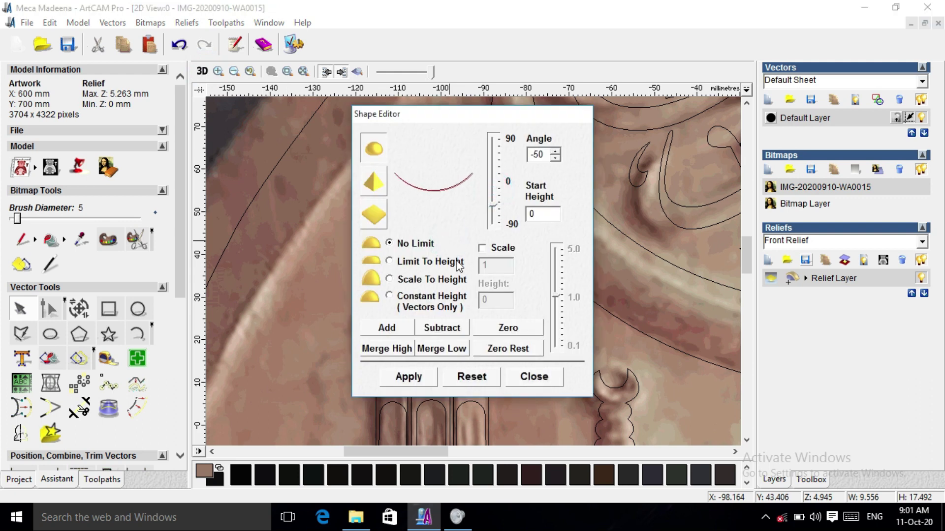
click(409, 328)
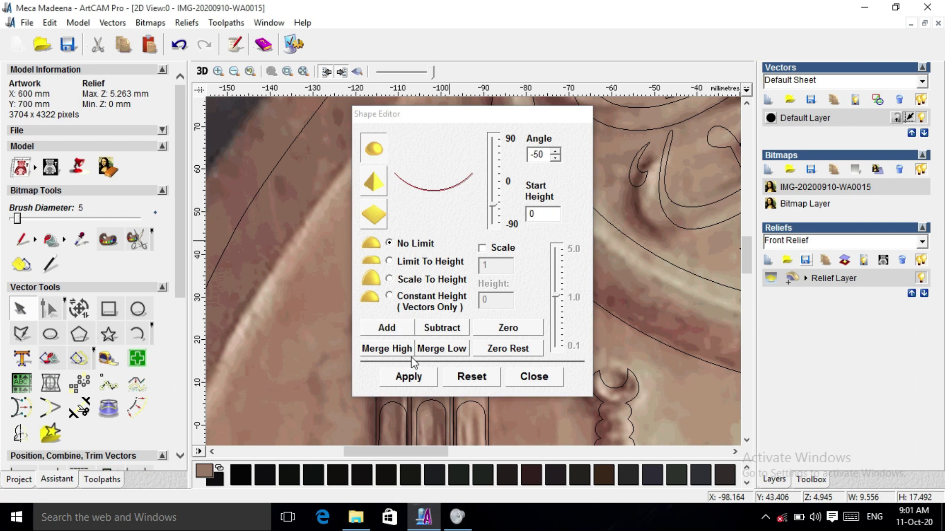
click(417, 379)
click(558, 376)
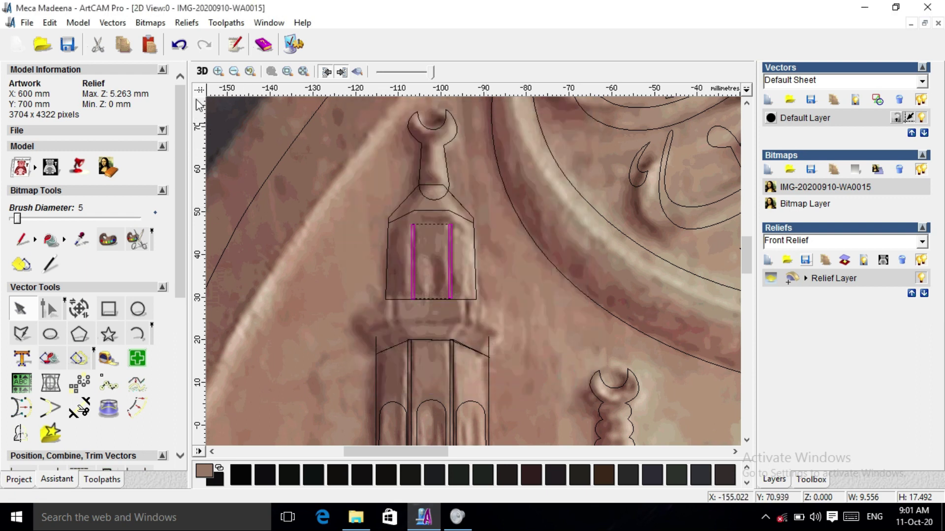
click(202, 71)
- Merge the minaret's top finial into the relief with a rounded 74° profile, then inspect it in 3D
click(202, 72)
double_click(452, 259)
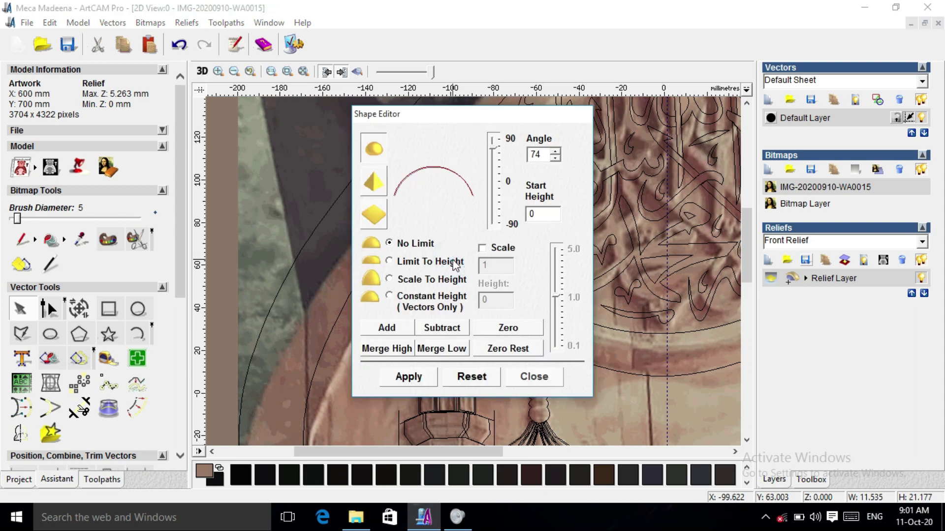
click(406, 351)
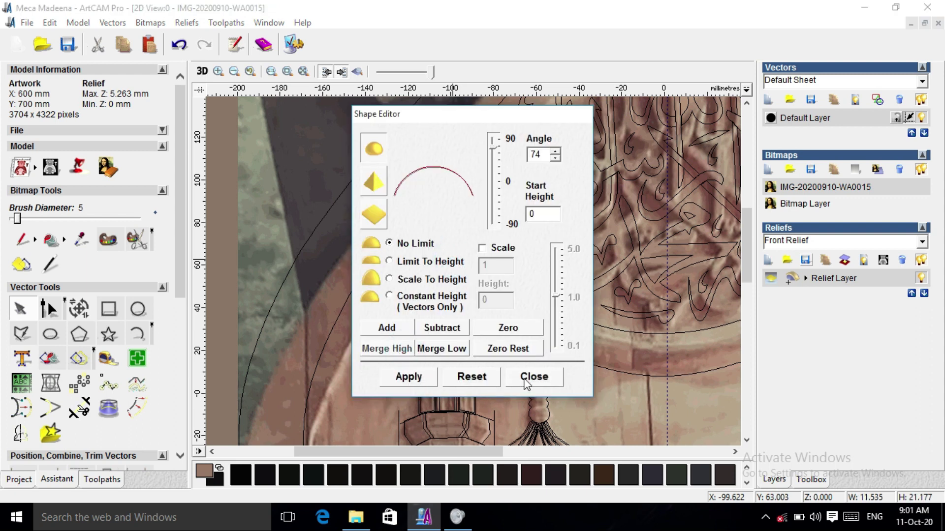
click(528, 383)
click(418, 380)
click(523, 383)
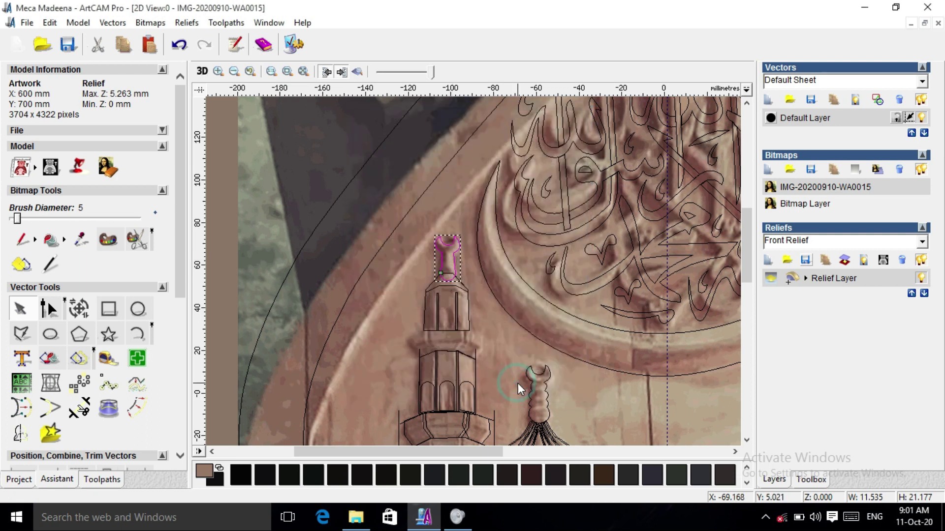
click(202, 72)
drag(438, 179, 727, 241)
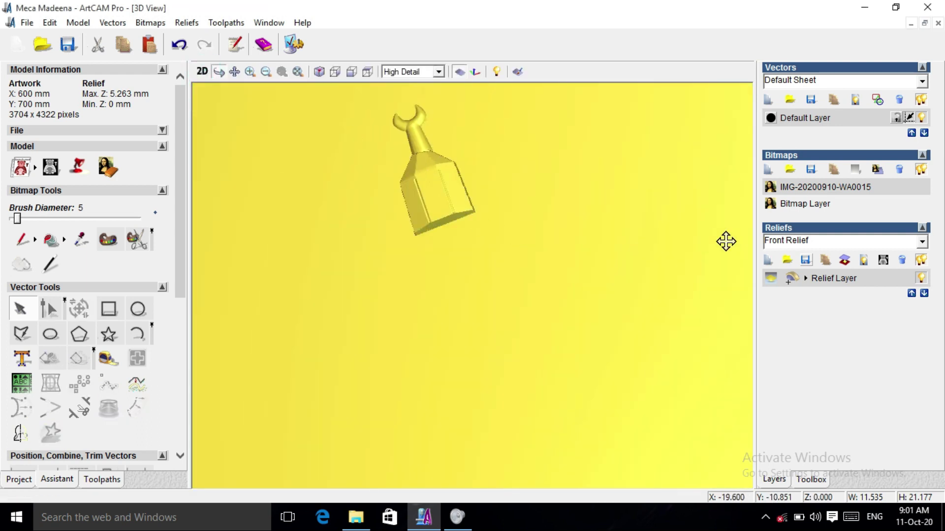
- Save the relief layer as 03 and return to the 2D view
click(806, 261)
text(03)
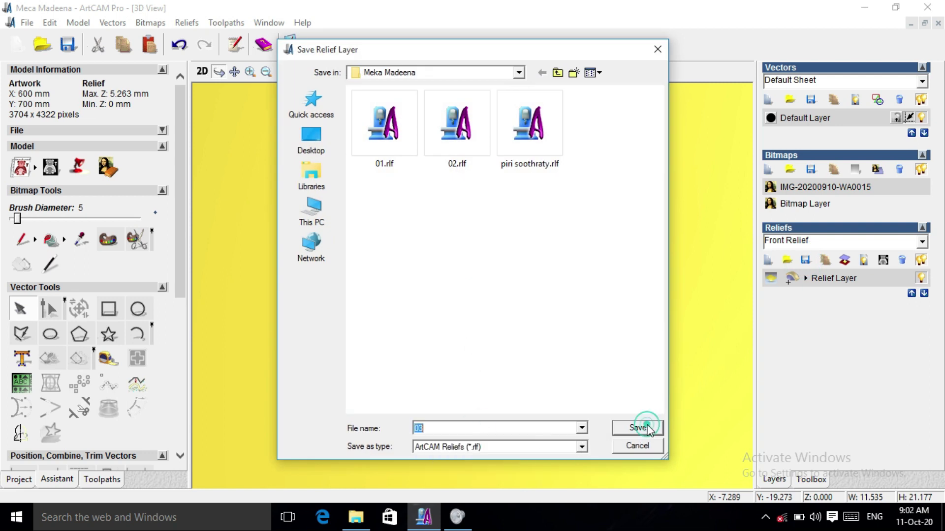
click(646, 428)
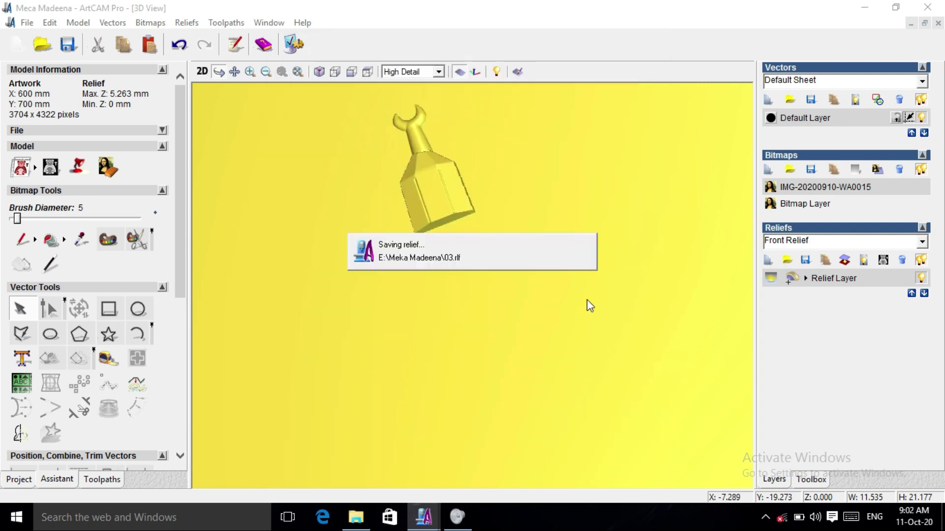
click(204, 74)
drag(181, 266, 169, 399)
click(19, 371)
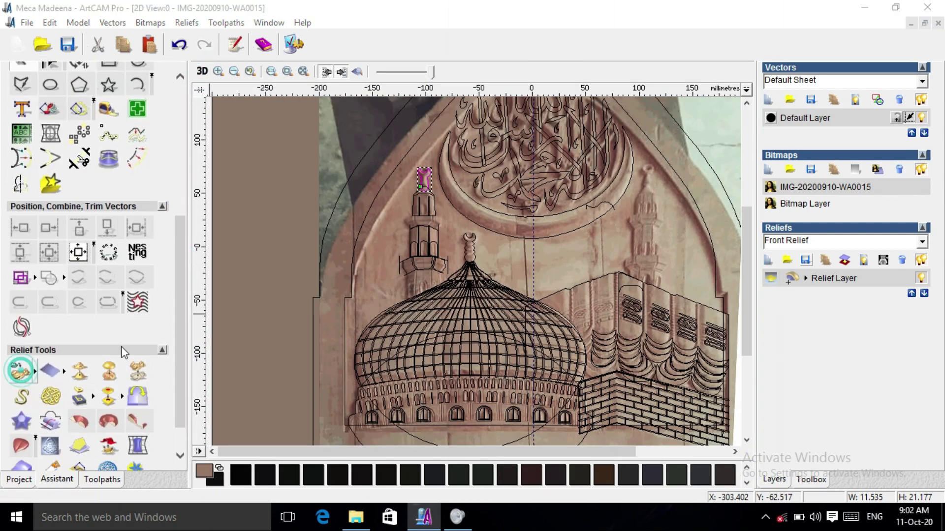
- Paste the 01 relief file into the model using Merge Highest mode
click(400, 150)
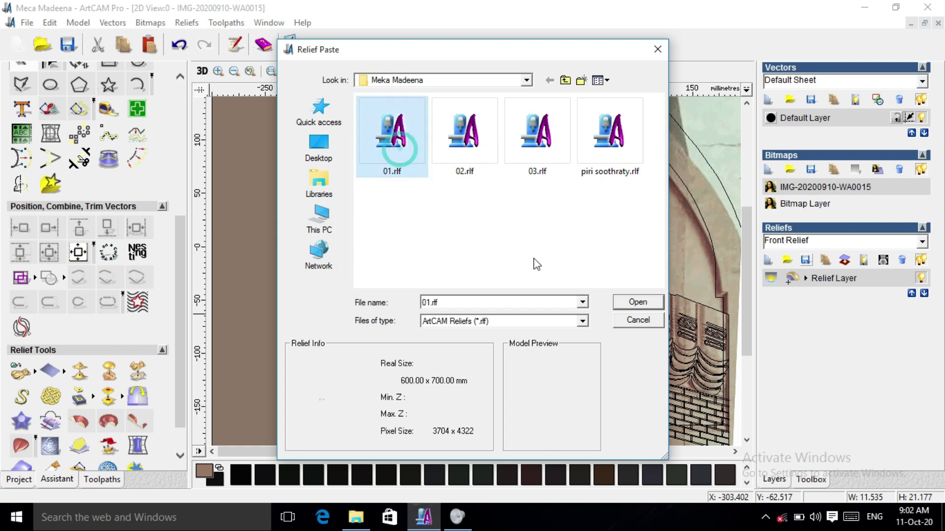
click(635, 302)
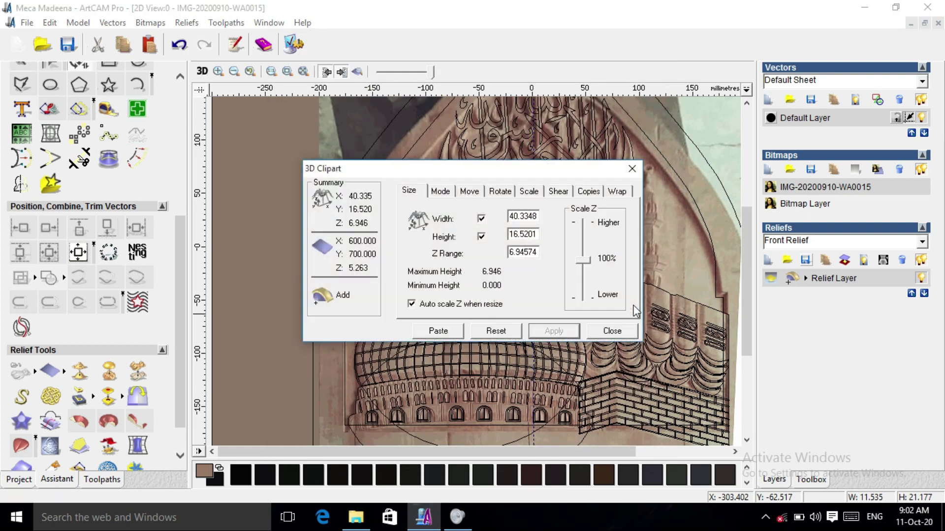
click(443, 193)
click(443, 277)
click(407, 193)
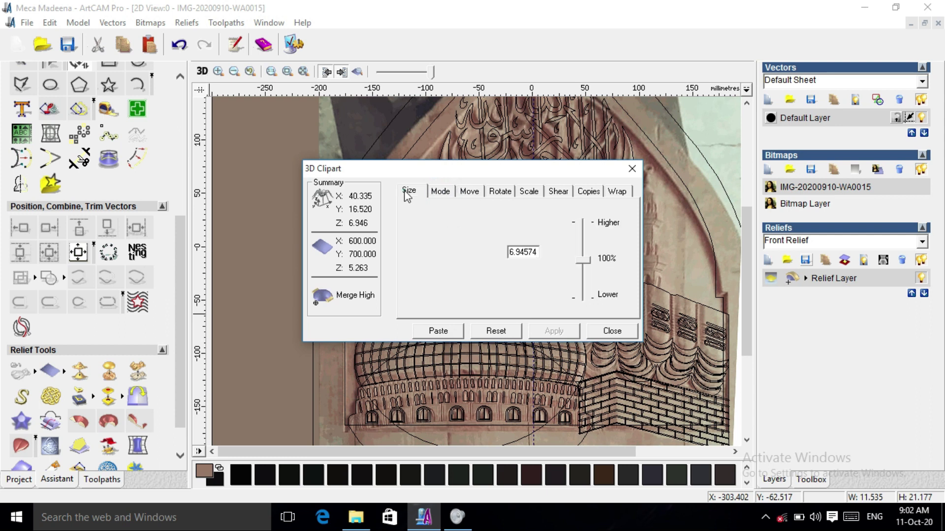
click(437, 331)
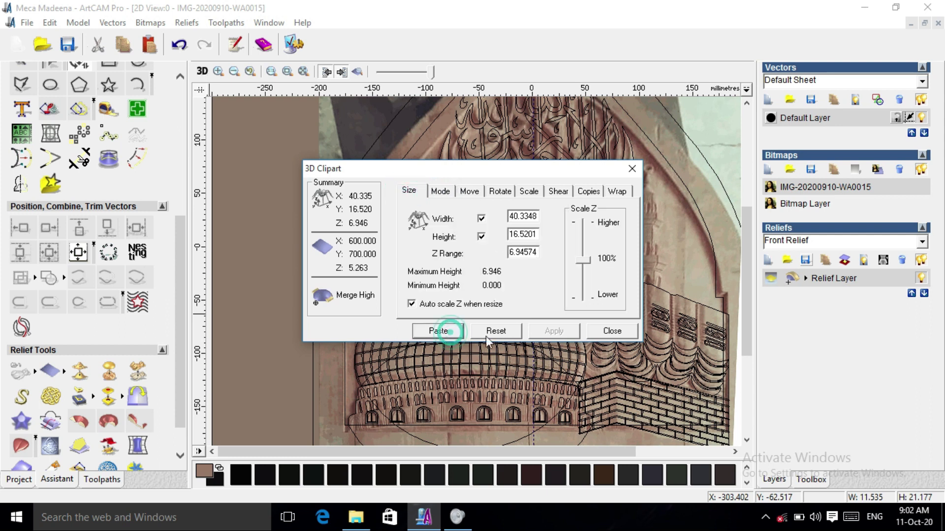
click(616, 333)
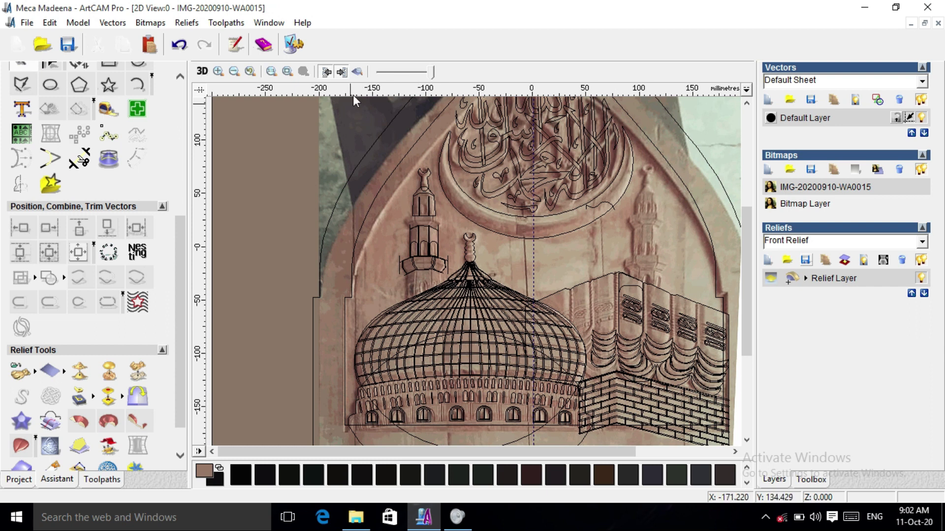
- Show the relief as a coloured preview and choose the 02 relief file to paste
click(203, 72)
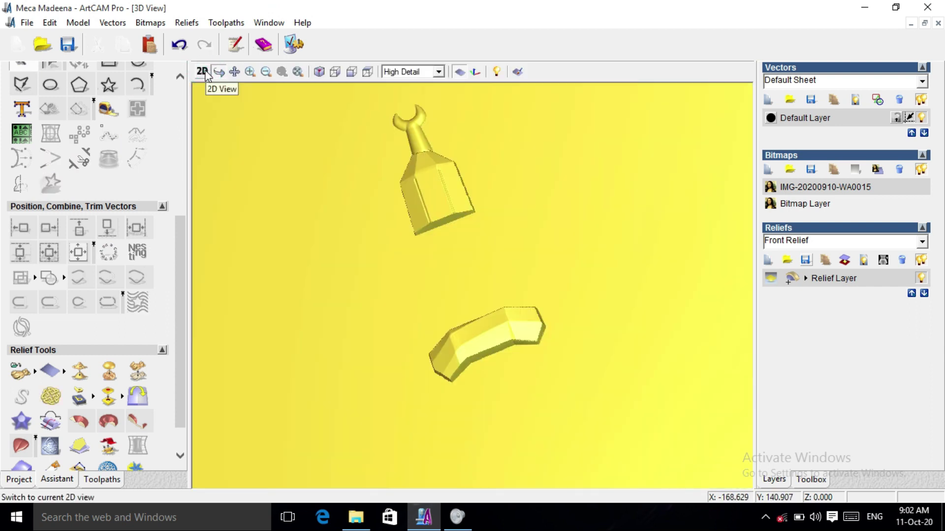
click(204, 71)
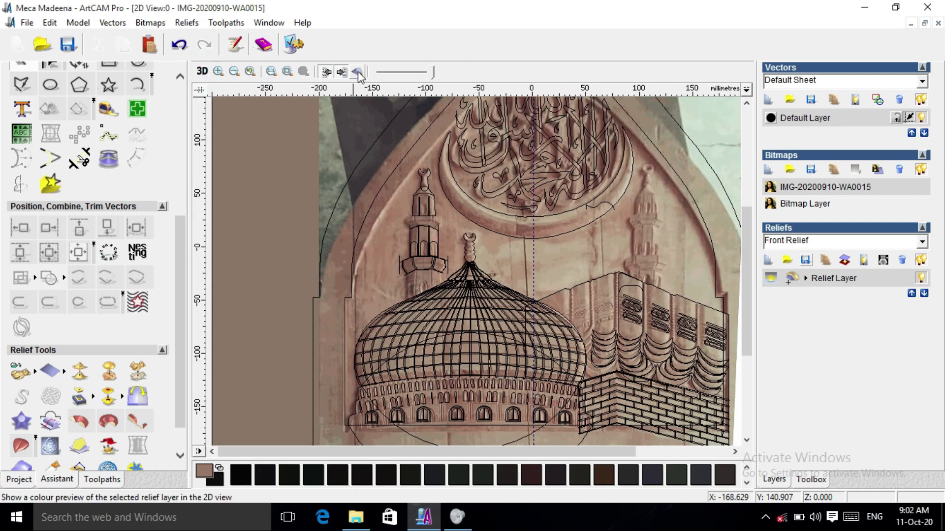
click(358, 72)
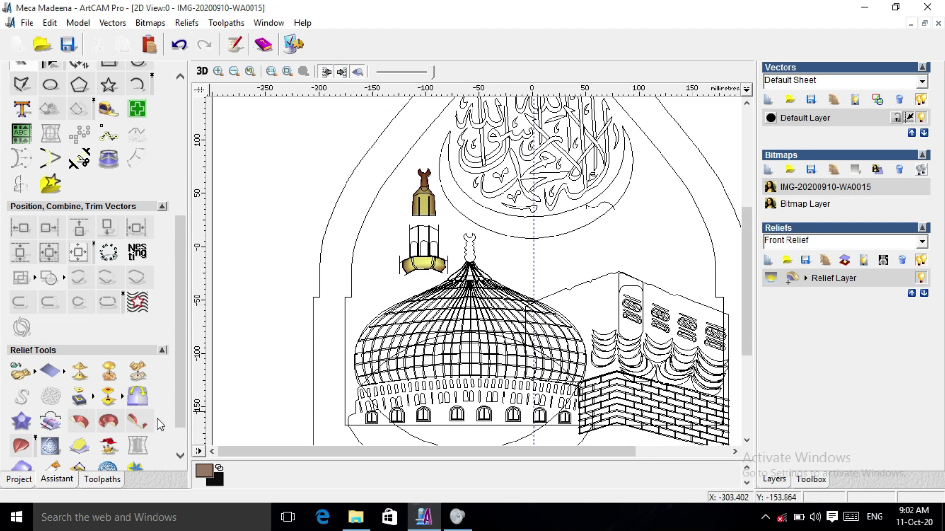
click(18, 372)
click(464, 133)
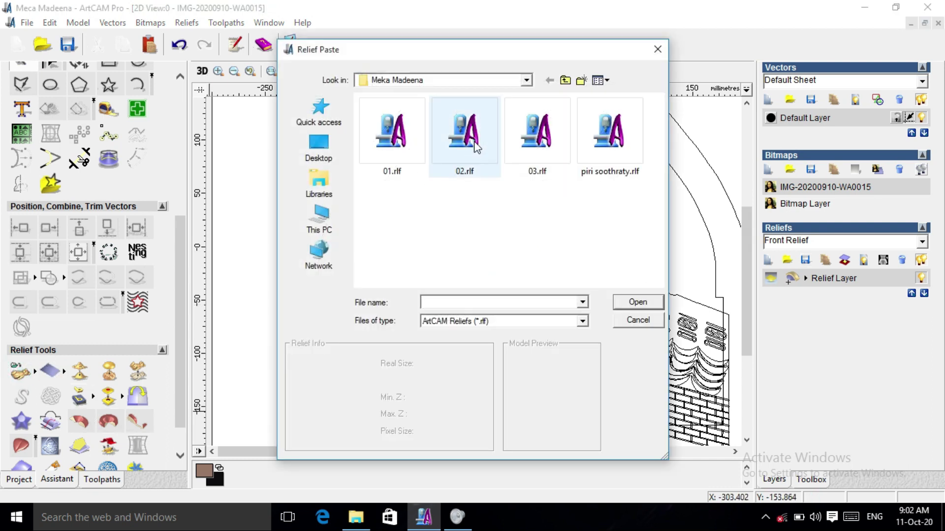
- Paste the 02 relief into the model
click(638, 302)
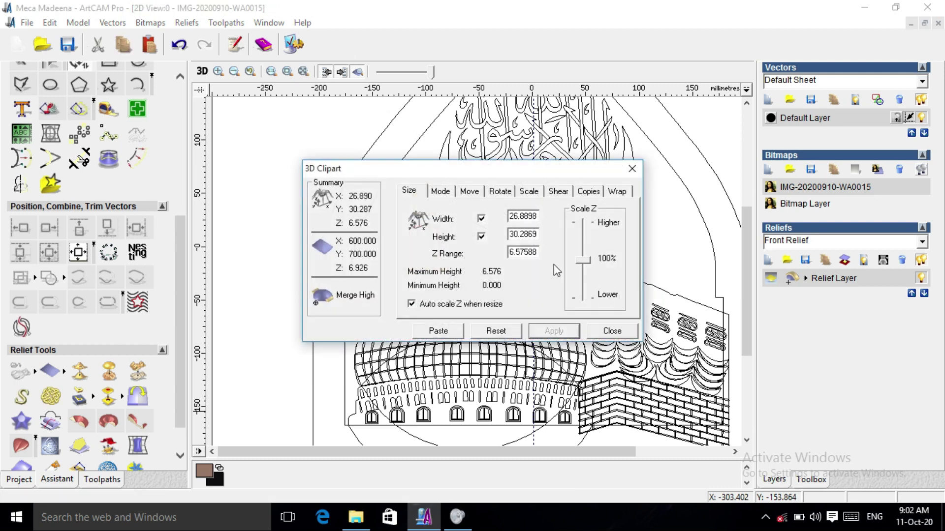
click(448, 332)
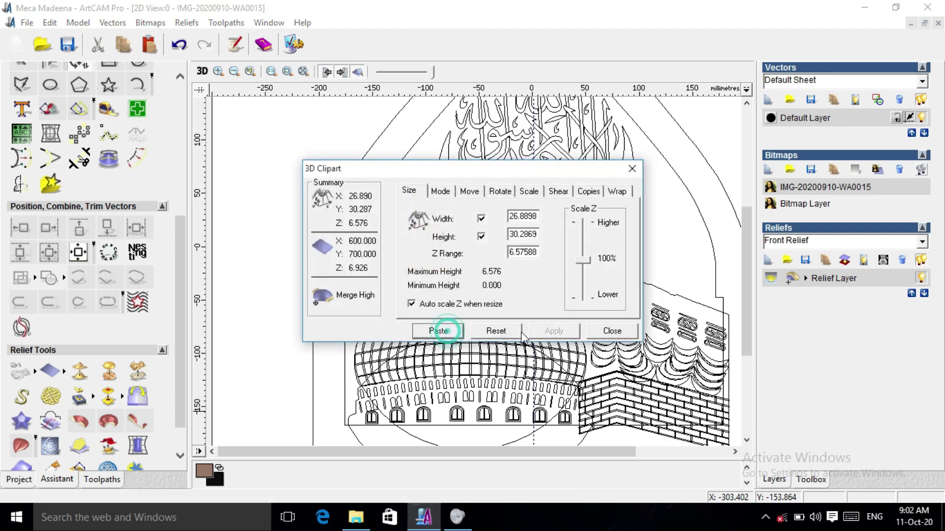
click(610, 331)
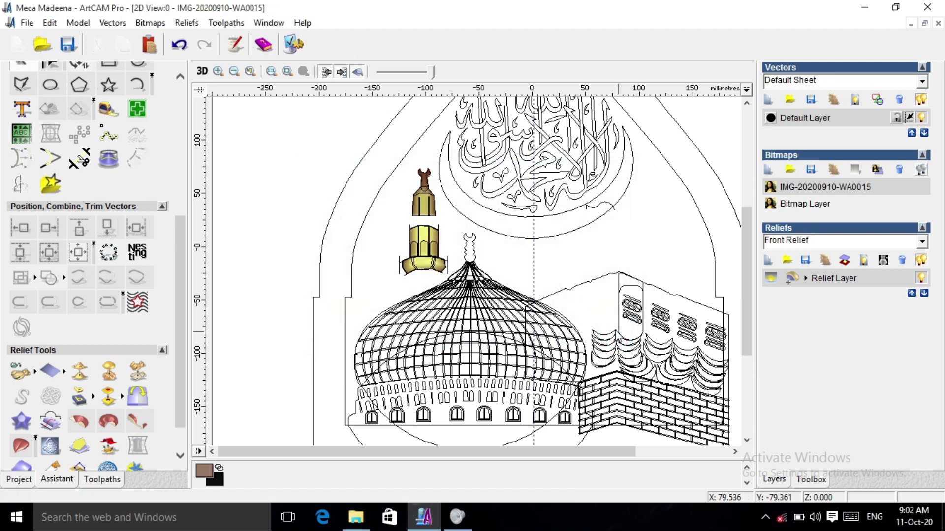
- Paste 01.rlf and place it on the minaret band at about 34.8 mm wide
click(47, 373)
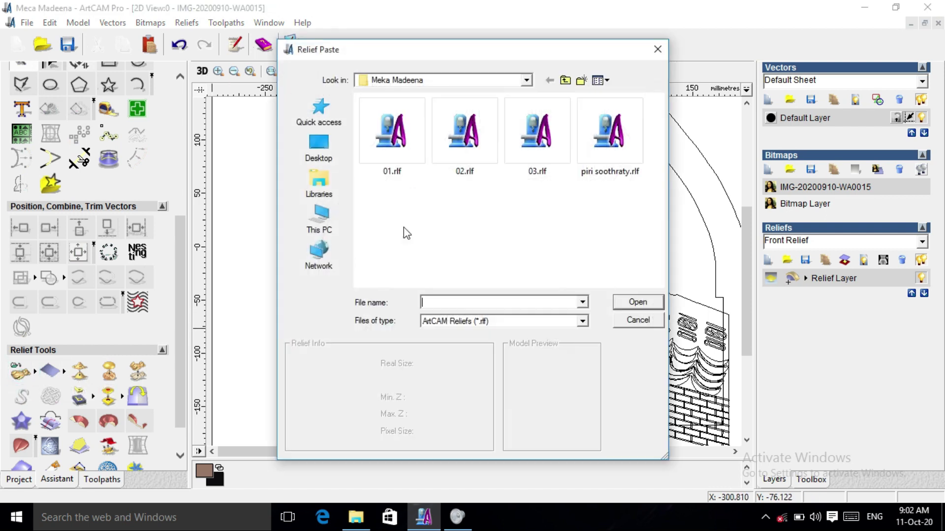
click(541, 142)
click(393, 133)
click(621, 301)
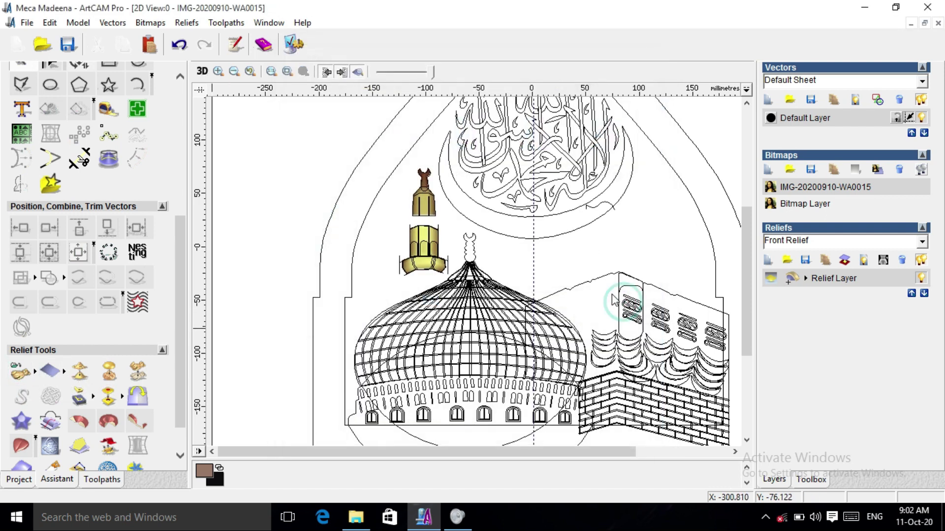
click(464, 297)
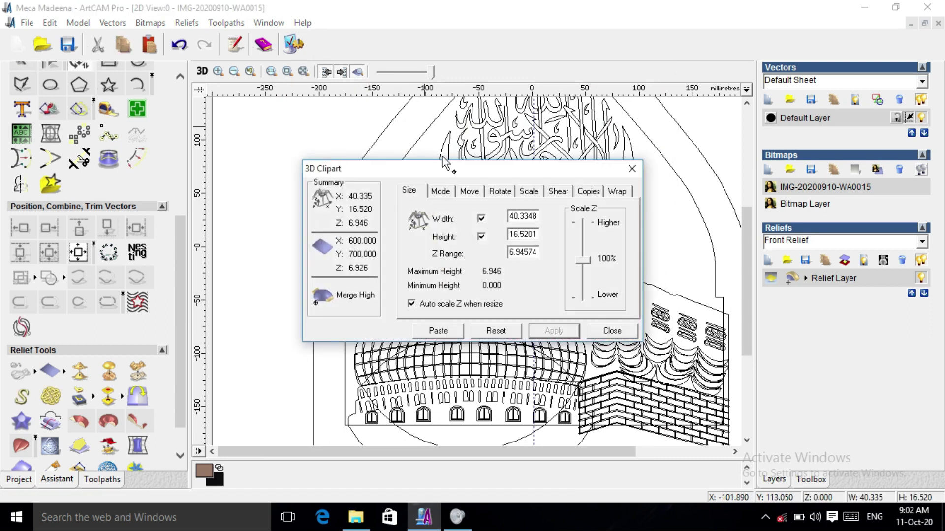
drag(428, 170, 579, 170)
click(358, 72)
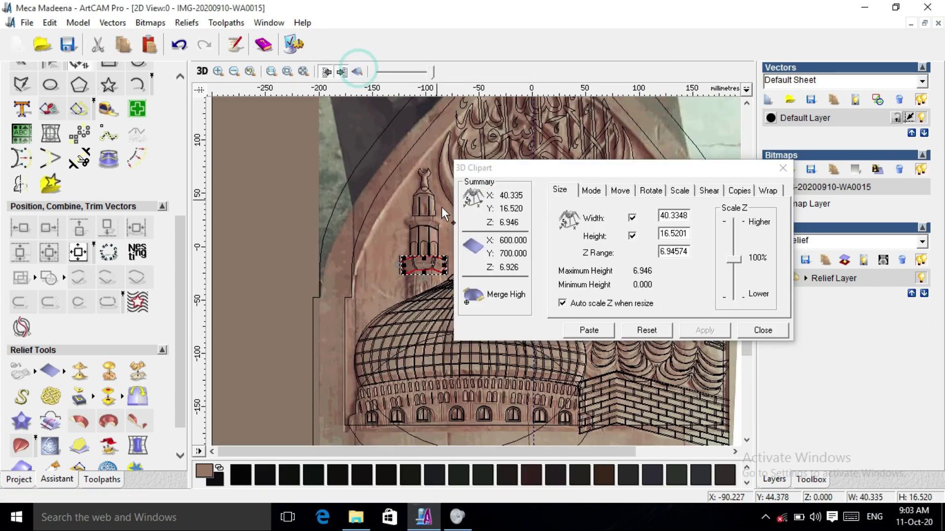
scroll(442, 207, up, 2)
drag(508, 167, 692, 206)
scroll(576, 318, down, 1)
drag(439, 423, 456, 336)
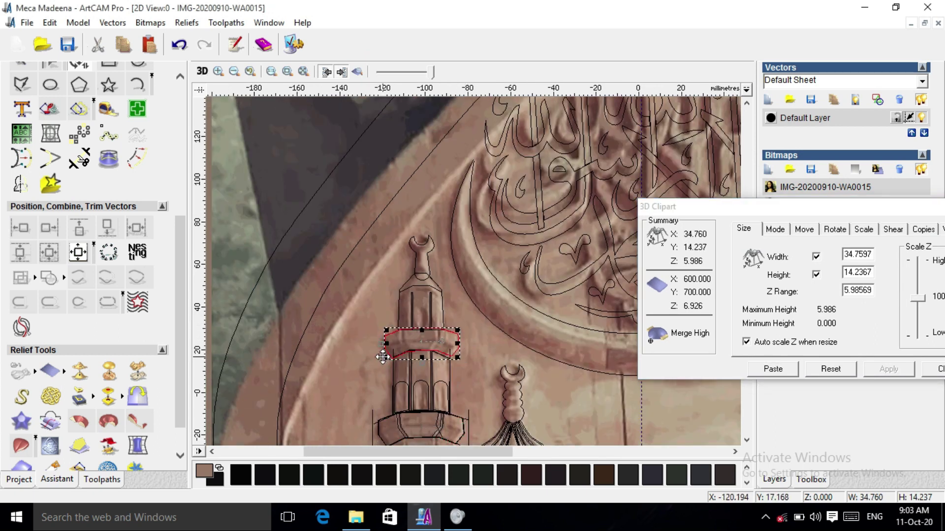
scroll(467, 344, up, 1)
drag(880, 210, 851, 197)
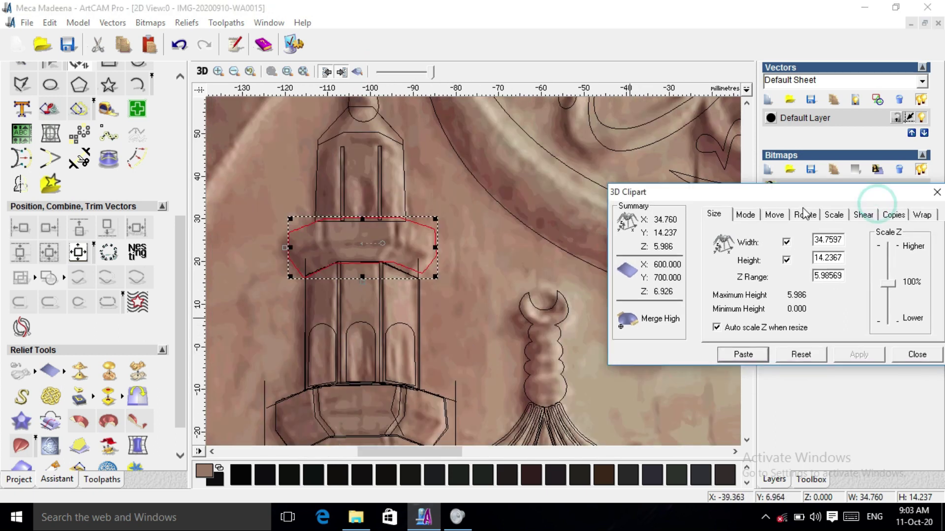
- Mirror the band piece horizontally, finish placing it, and preview the relief in 3D
click(805, 214)
click(790, 327)
click(859, 355)
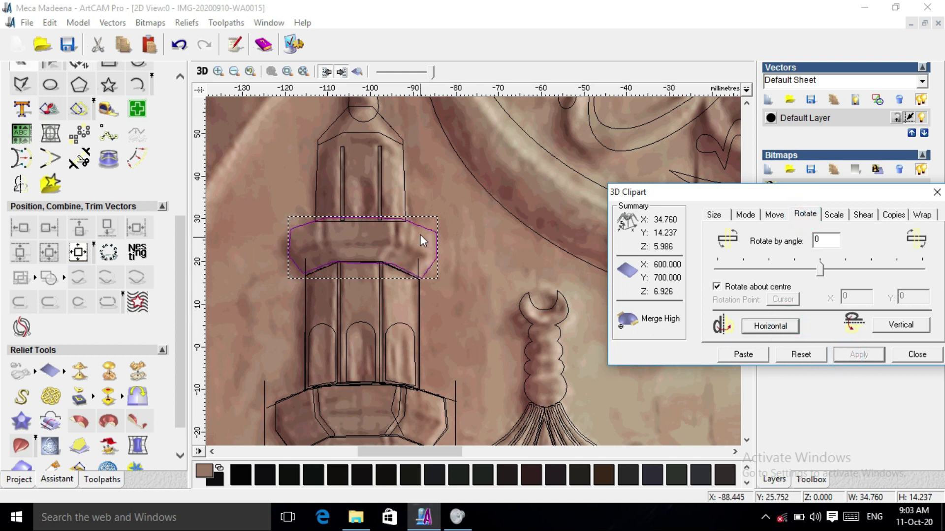
drag(752, 199, 699, 182)
click(693, 198)
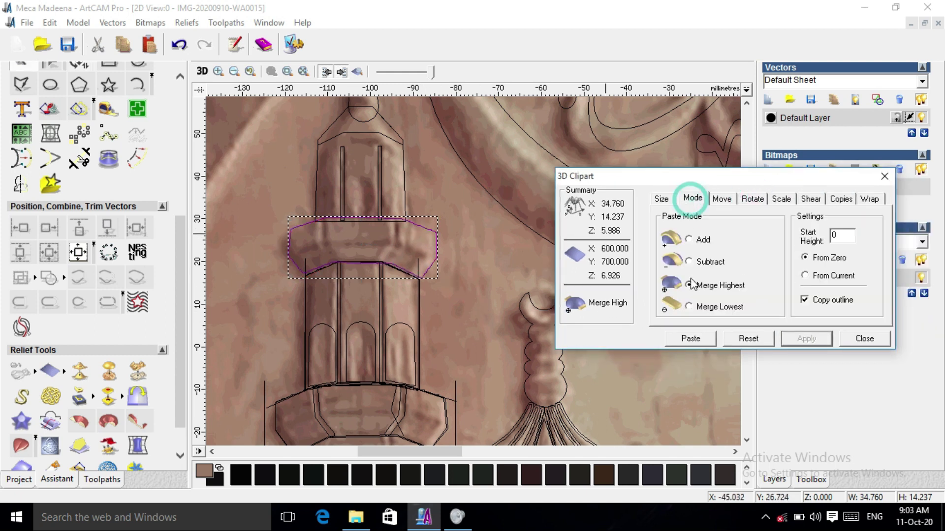
click(662, 200)
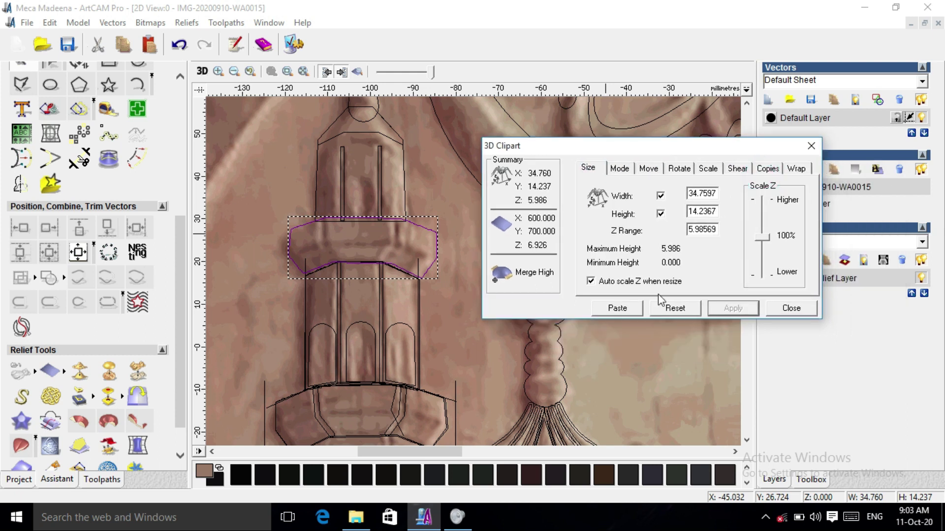
click(791, 308)
click(201, 72)
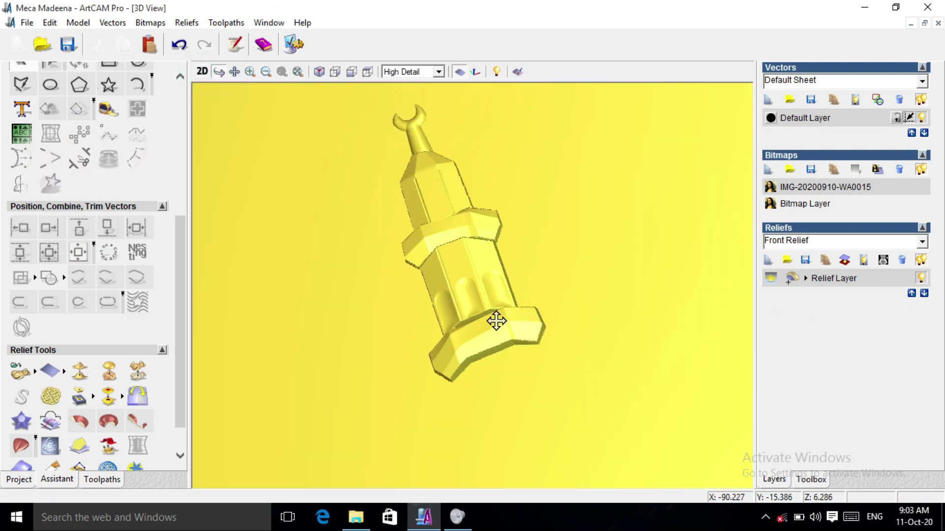
- Paste 02.rlf below the minaret top with a Z range of 7
drag(492, 319, 456, 272)
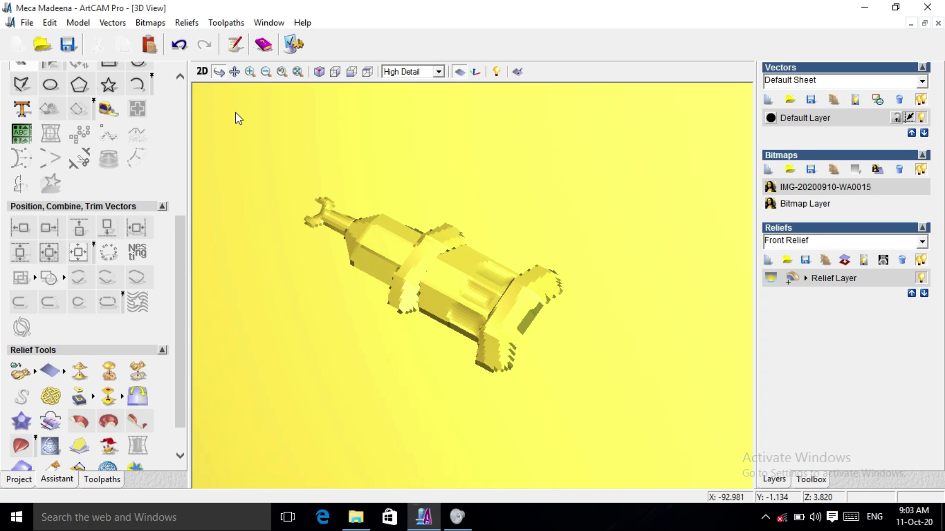
click(202, 72)
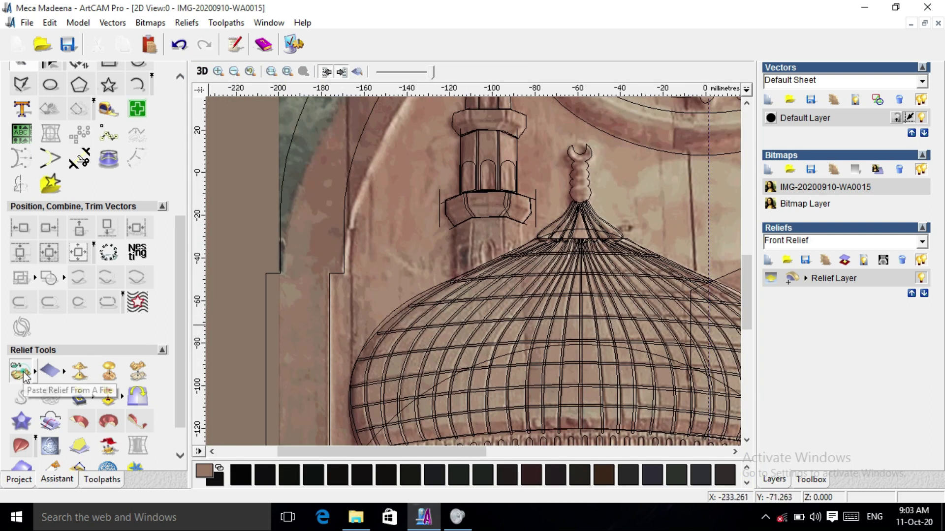
click(19, 372)
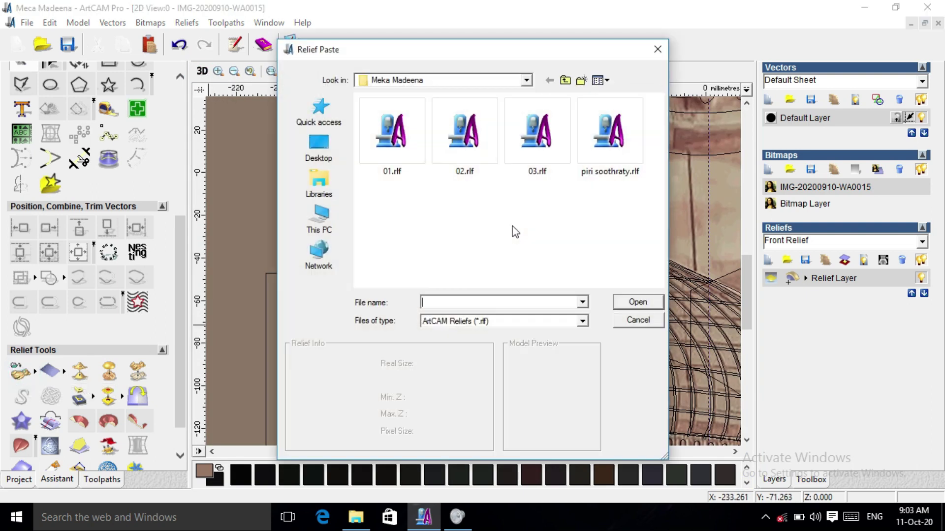
click(465, 143)
click(638, 302)
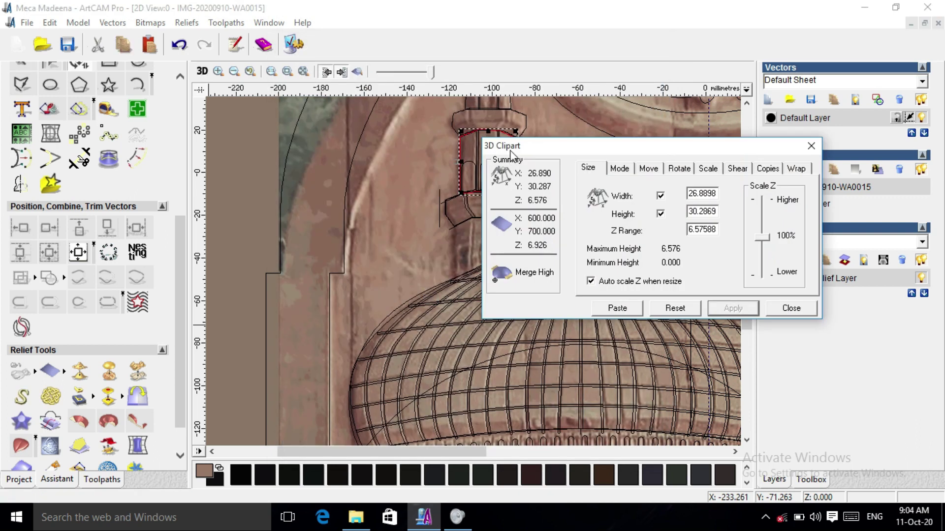
mouse_move(515, 219)
mouse_down()
mouse_move(521, 248)
mouse_move(522, 215)
mouse_up()
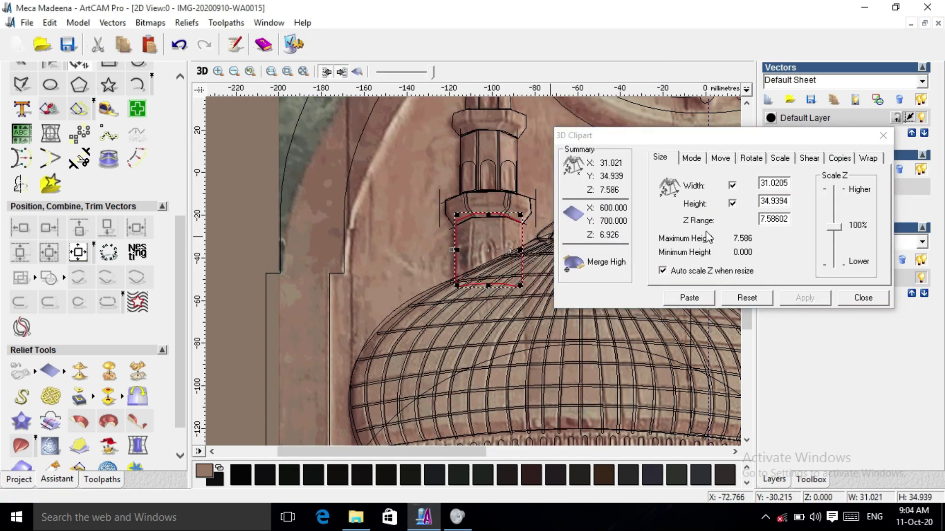
double_click(784, 219)
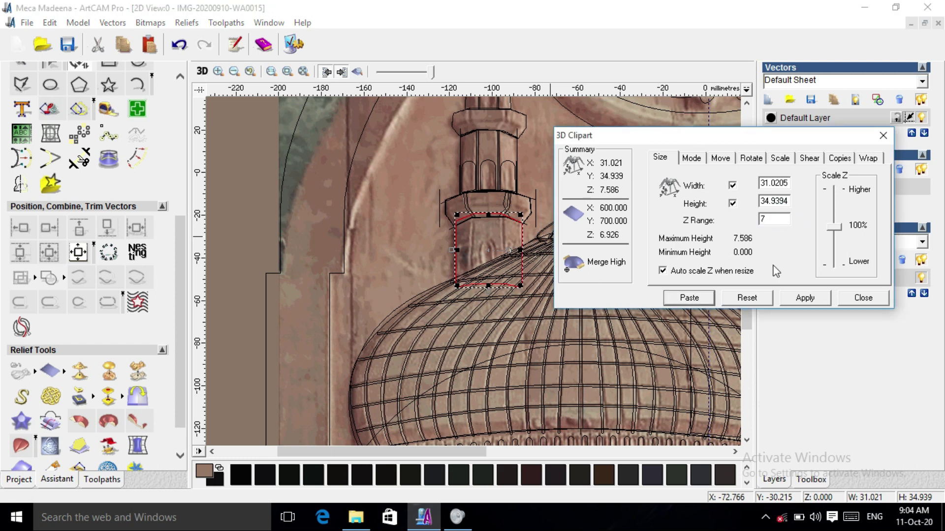
click(797, 296)
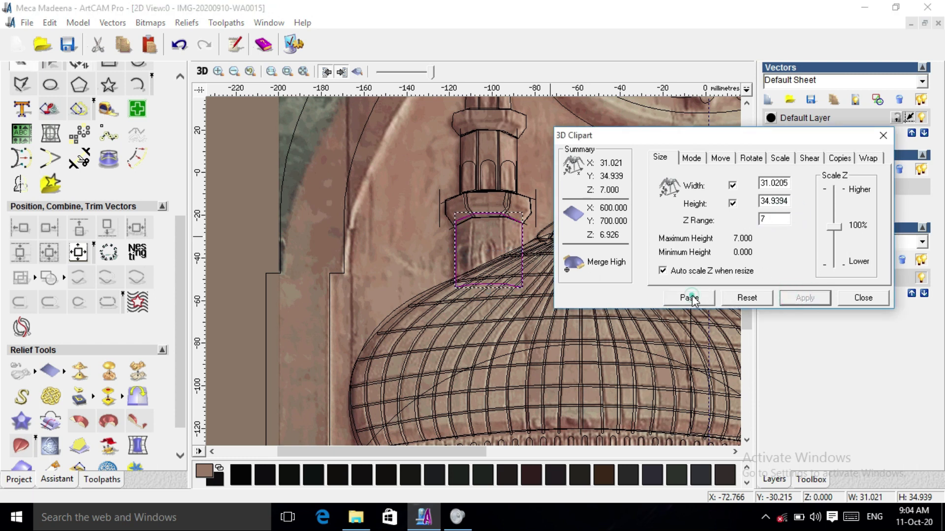
click(861, 298)
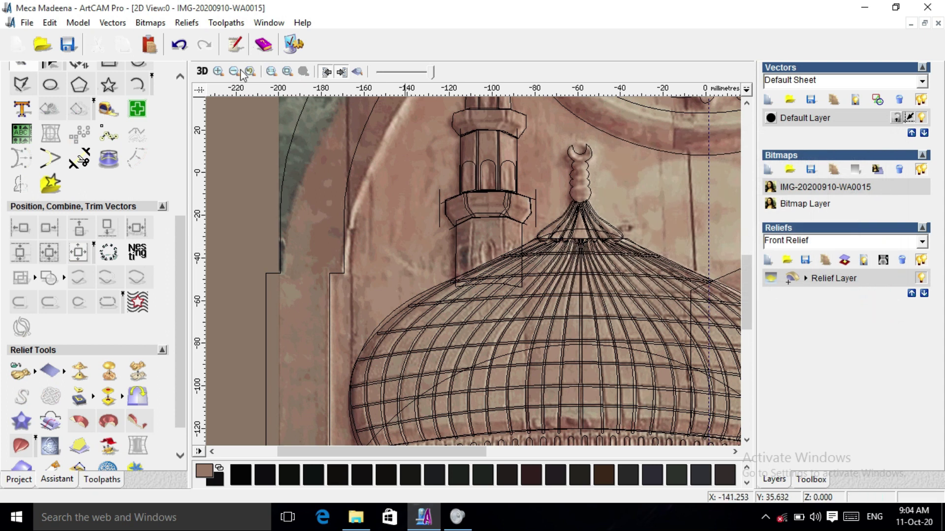
- Inspect the three stacked minaret tiers in 3D, then return to the 2D drawing
click(202, 71)
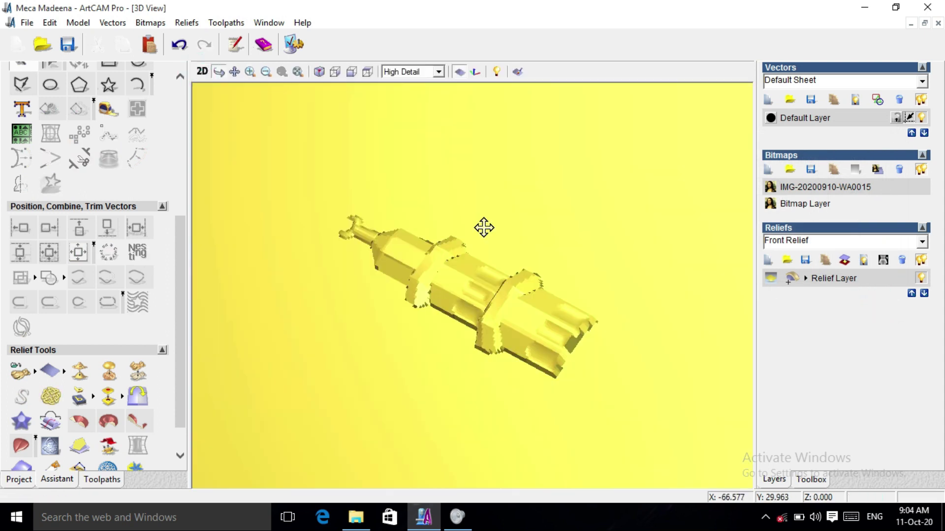
drag(536, 271, 578, 334)
drag(479, 256, 540, 241)
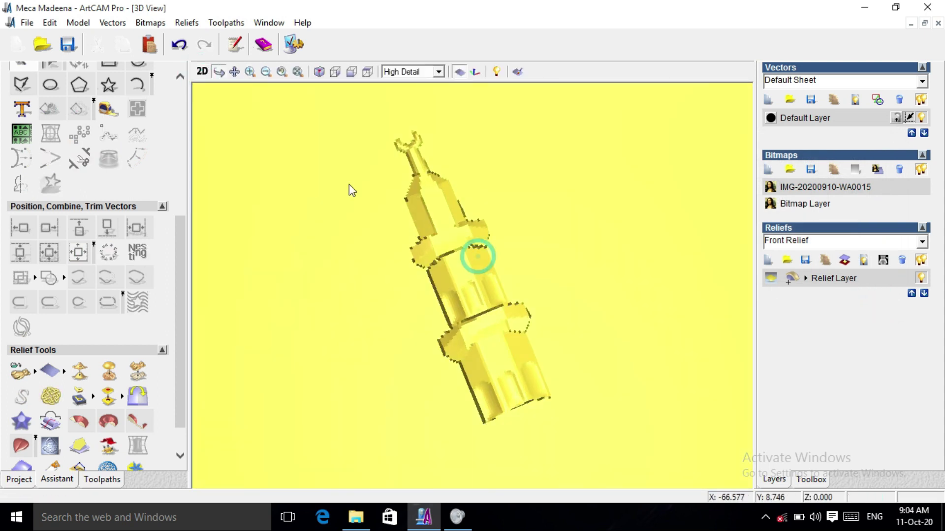
click(202, 71)
scroll(380, 289, down, 3)
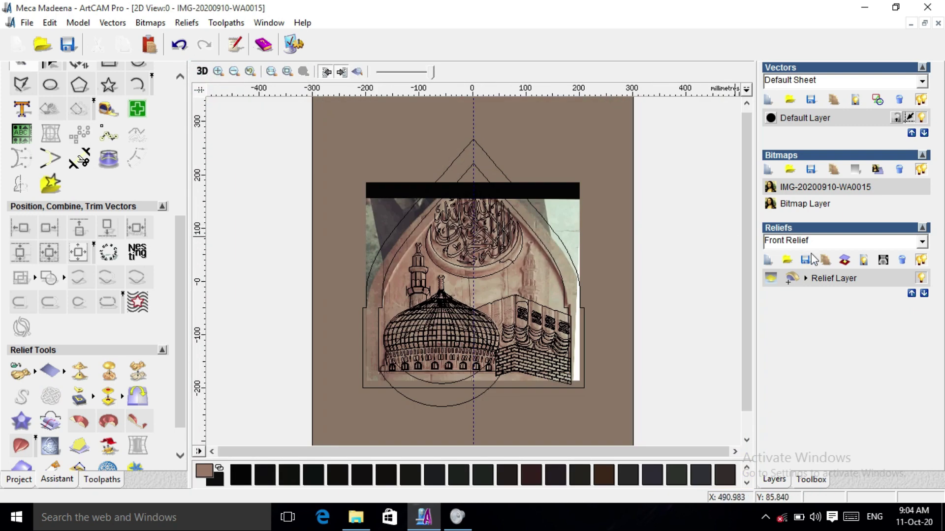
- Zero the relief inside the dome outline using the Shape Editor
scroll(380, 288, up, 5)
double_click(380, 288)
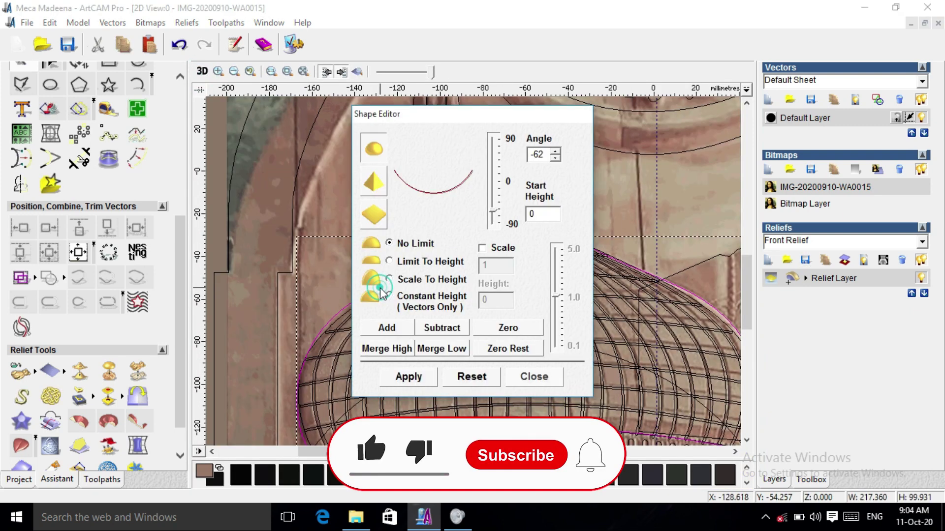
click(515, 329)
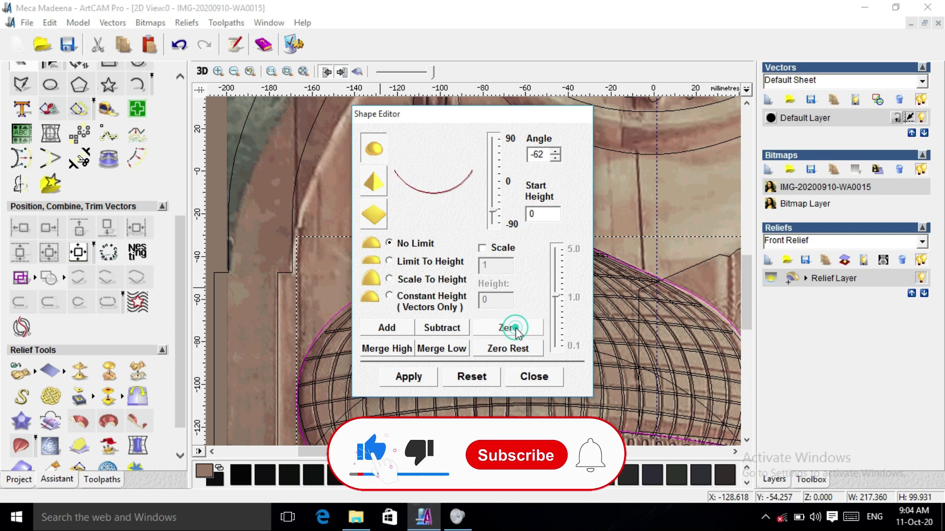
click(413, 377)
click(524, 380)
click(529, 378)
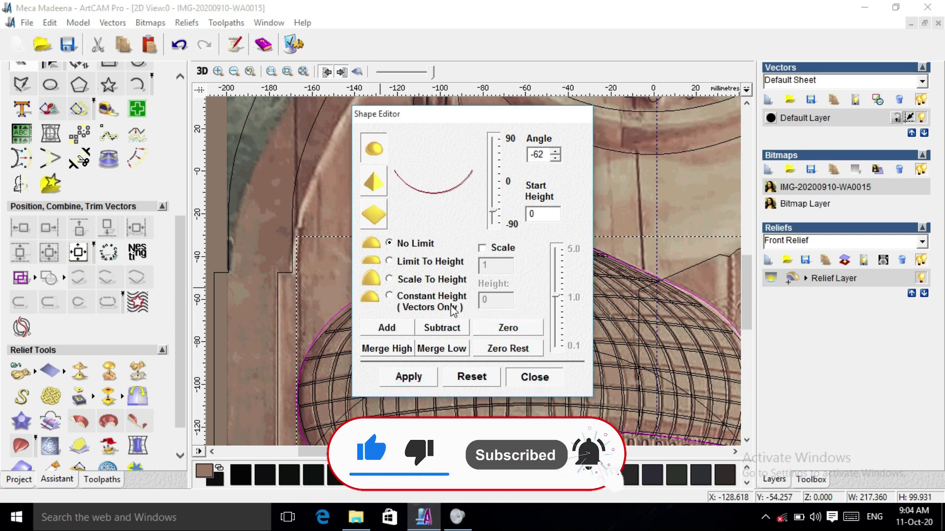
- Check the minaret in 3D and save the relief layer as minar.rlf
click(202, 71)
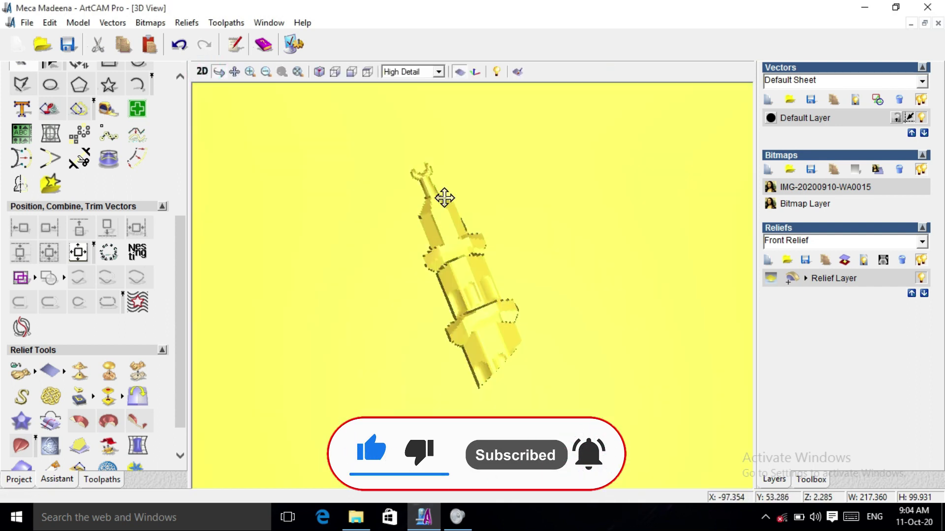
mouse_move(507, 342)
mouse_down()
mouse_move(521, 318)
mouse_move(497, 295)
mouse_up()
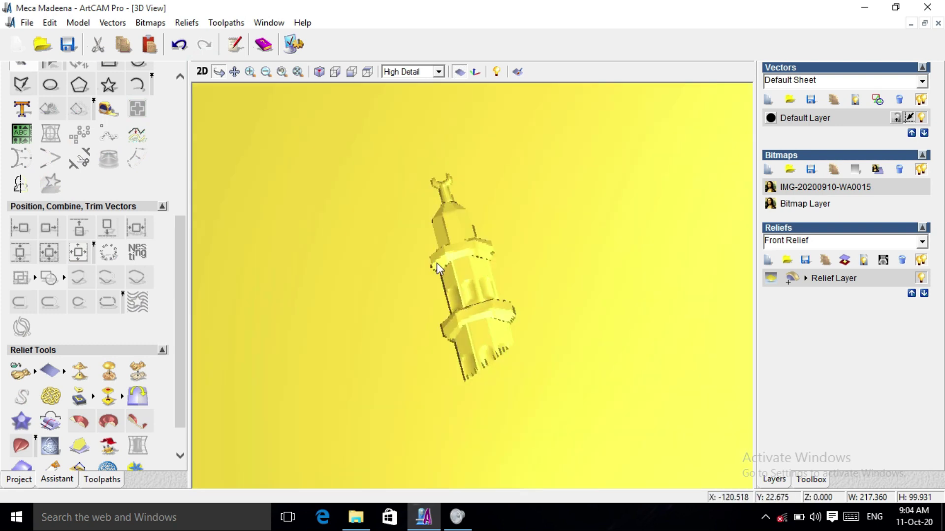
click(805, 264)
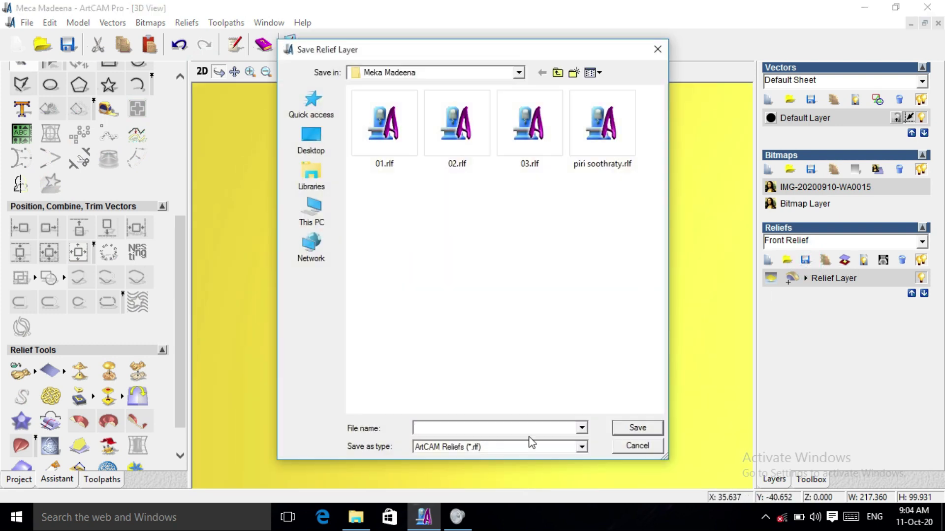
text(minar)
click(659, 434)
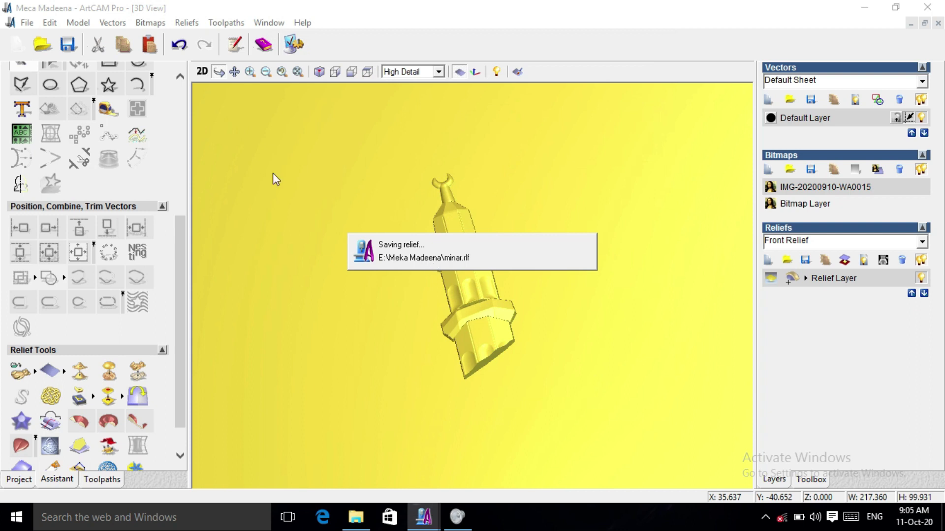
click(201, 72)
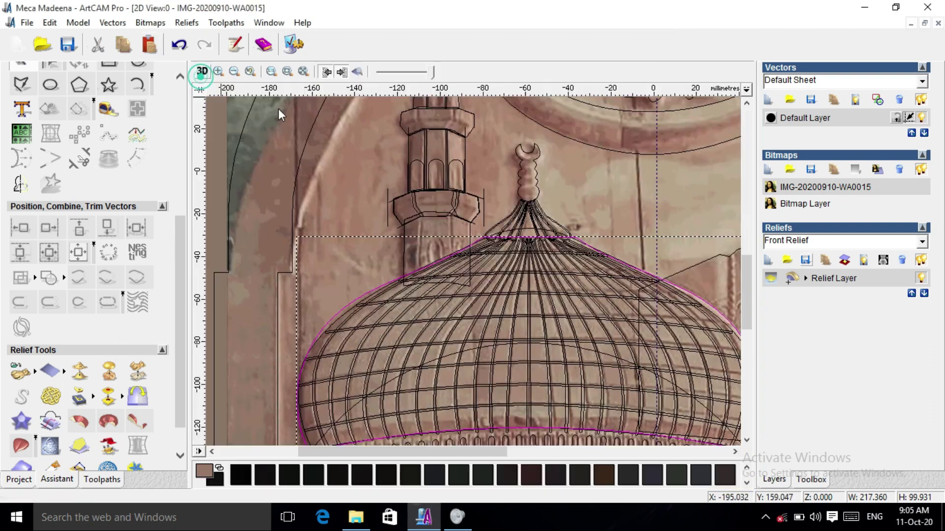
- Select all the teardrop petals fanning beneath the finial
drag(180, 283, 180, 300)
click(51, 335)
scroll(408, 279, up, 10)
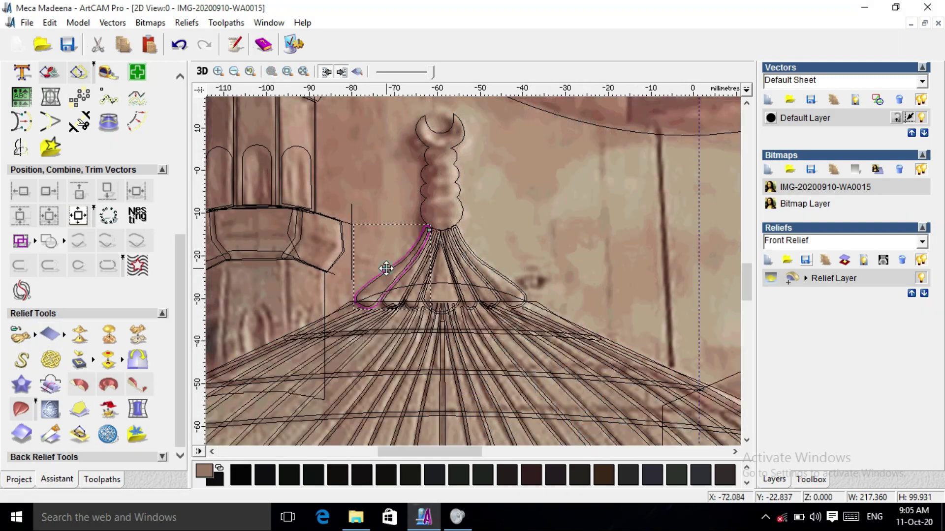
shift+click(501, 345)
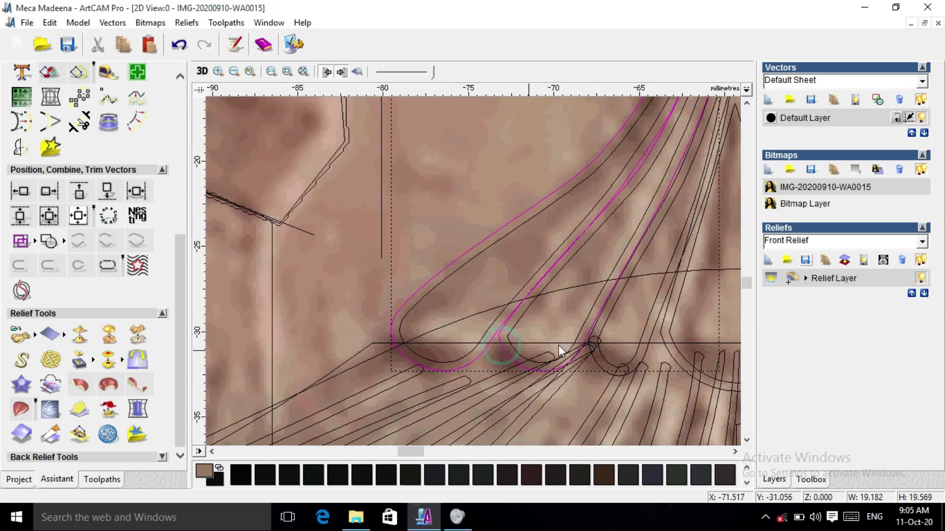
shift+click(598, 366)
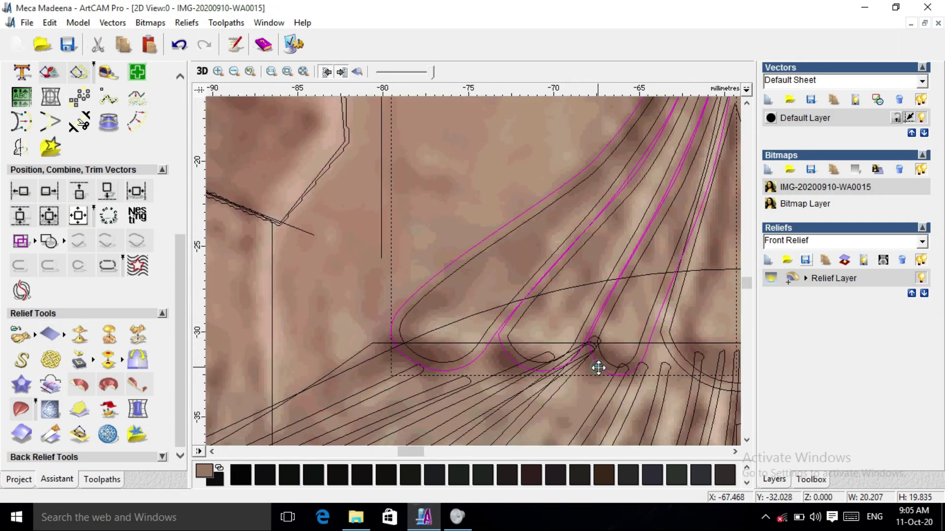
shift+click(667, 353)
scroll(668, 351, down, 2)
shift+click(551, 284)
shift+click(621, 282)
shift+click(619, 213)
double_click(622, 215)
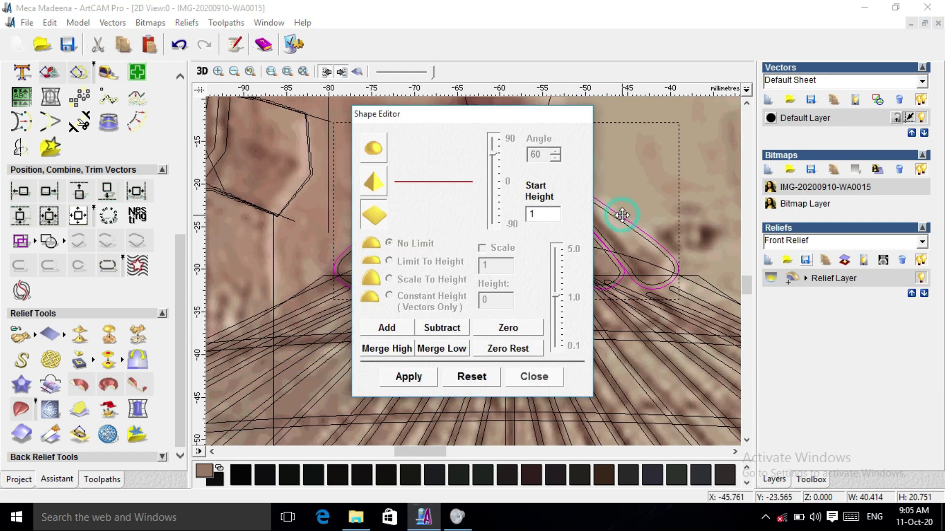
- Add the petals to the relief with a rounded profile at angle 53
click(373, 149)
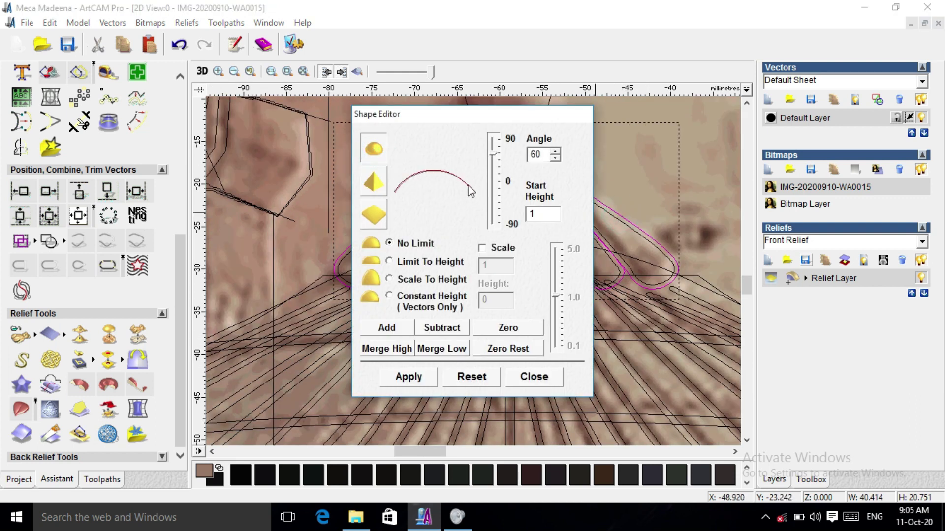
click(396, 328)
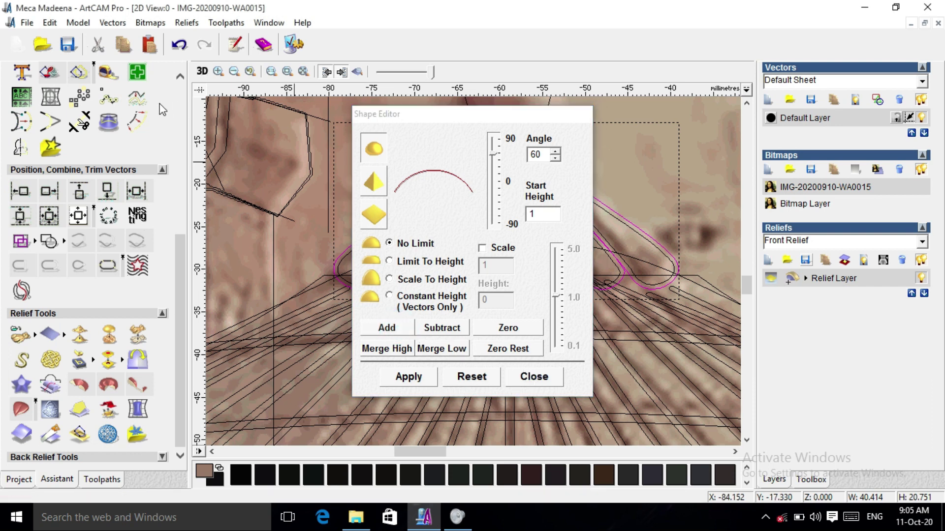
drag(181, 266, 194, 89)
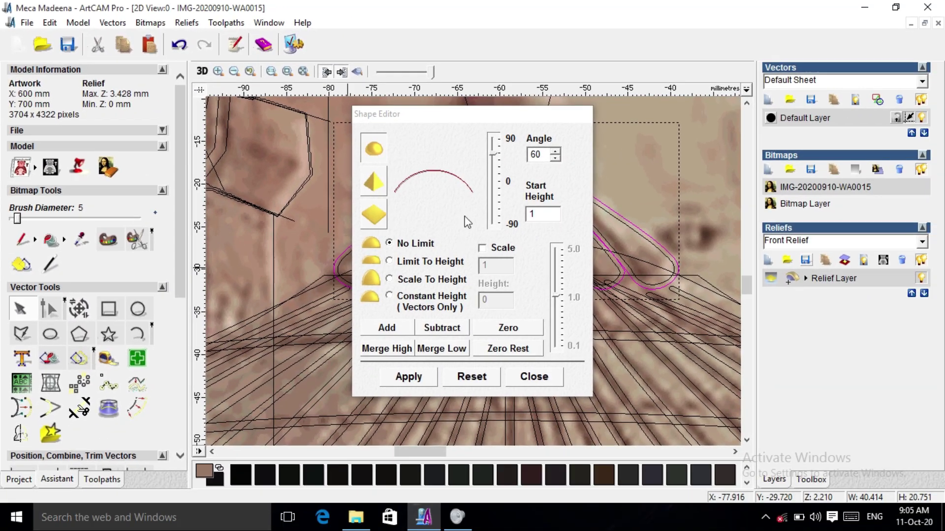
drag(493, 158, 494, 161)
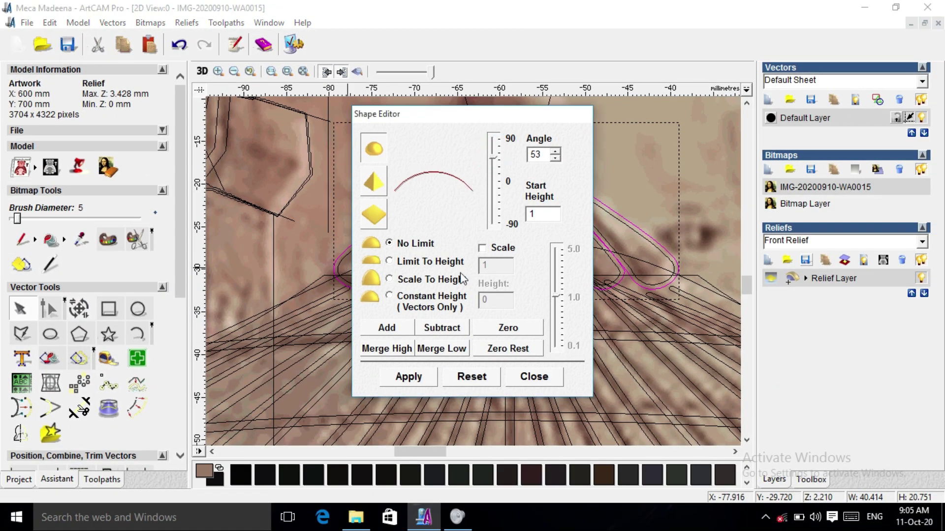
click(408, 328)
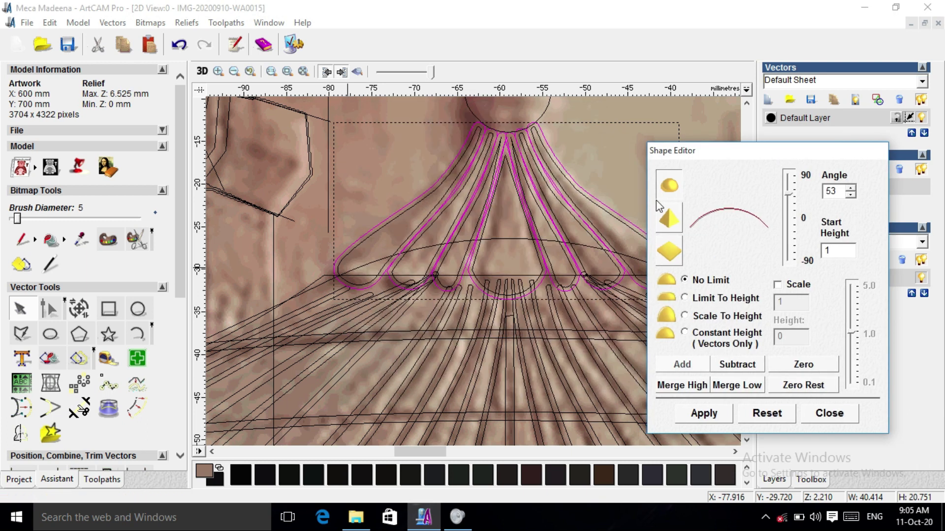
- Reselect the petals, add them again with a negative profile angle, and preview in 3D
click(605, 210)
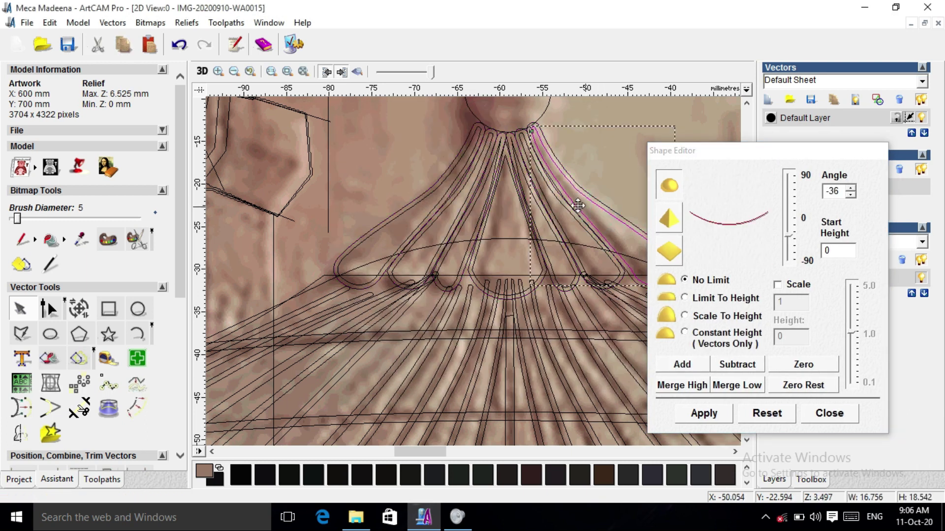
shift+click(579, 220)
shift+click(551, 229)
shift+click(535, 247)
shift+click(459, 264)
shift+click(389, 269)
shift+click(340, 270)
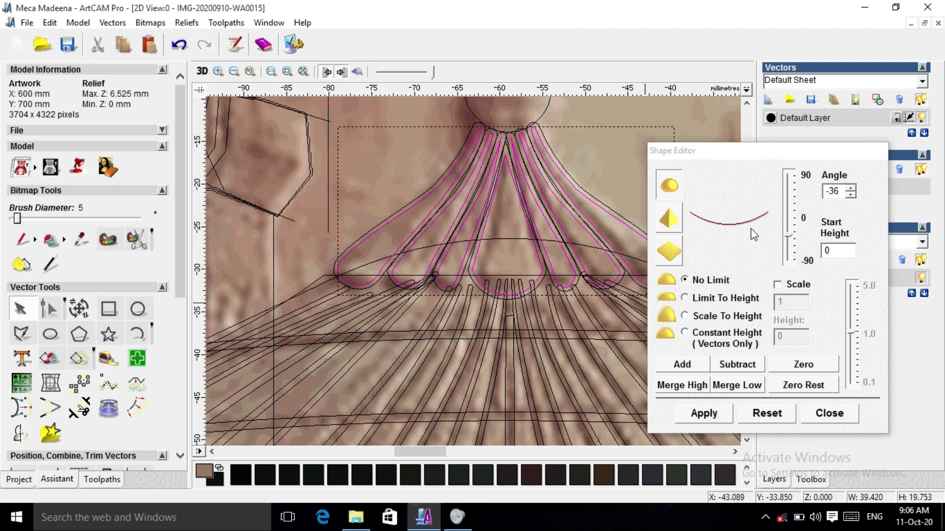
click(788, 237)
click(691, 365)
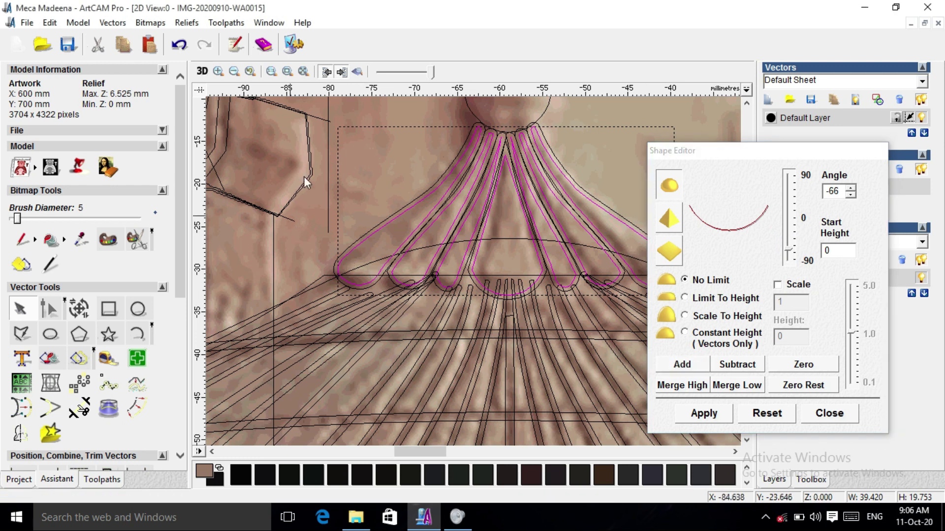
click(202, 71)
scroll(473, 241, up, 5)
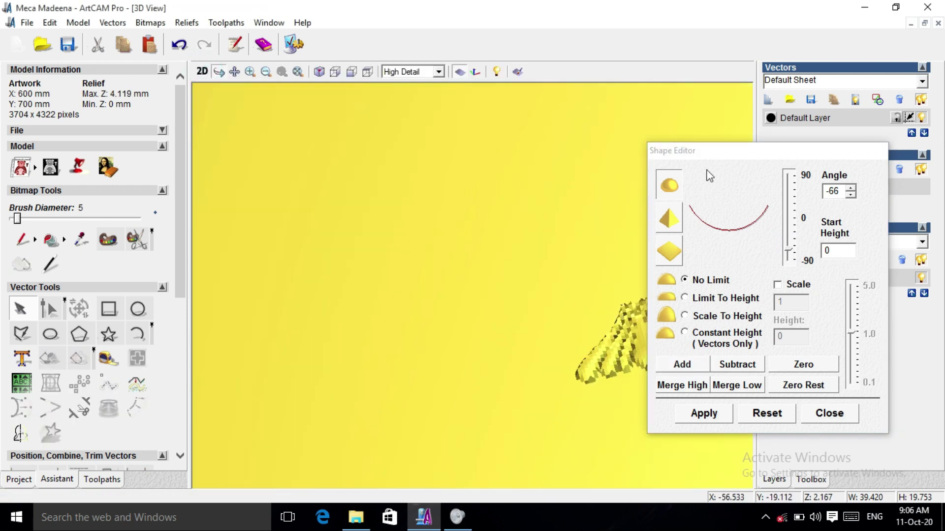
- Add the crescent-topped finial to the relief with a rounded profile at angle 60
drag(707, 152, 837, 148)
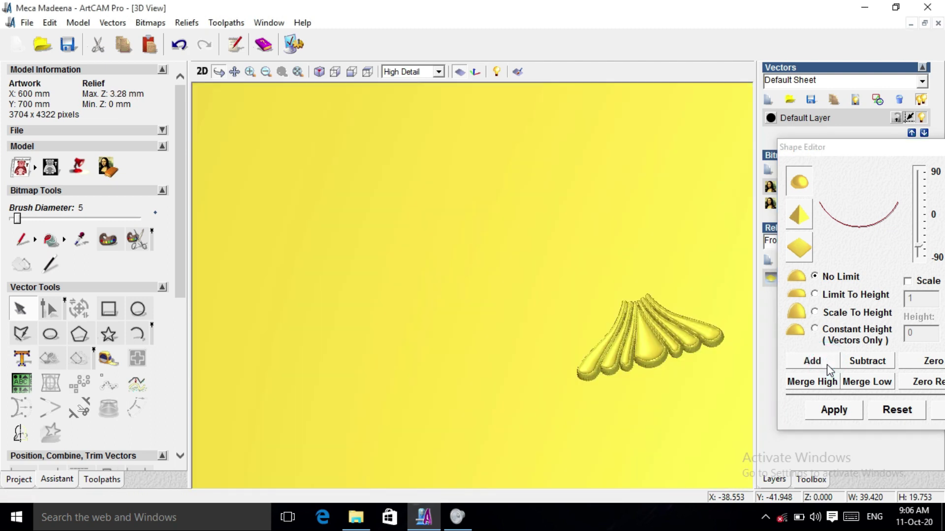
drag(862, 155, 690, 134)
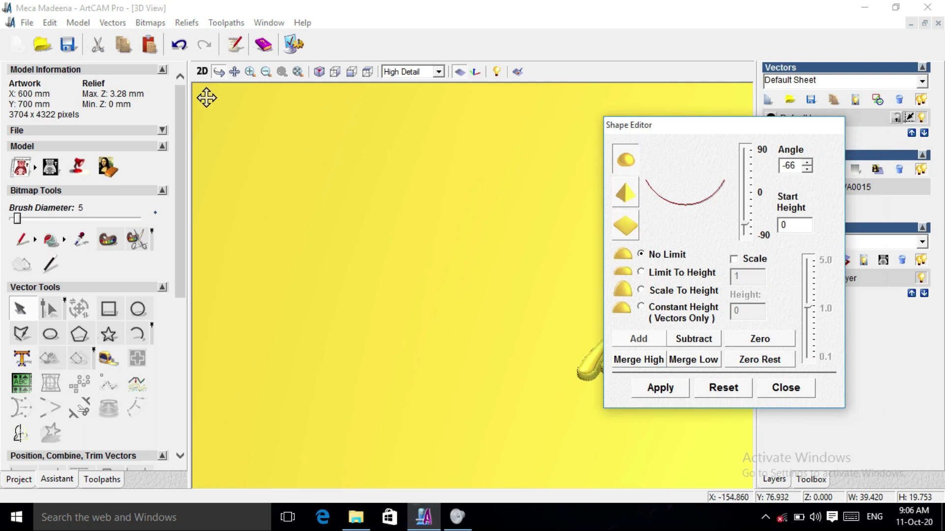
click(201, 72)
scroll(488, 202, down, 2)
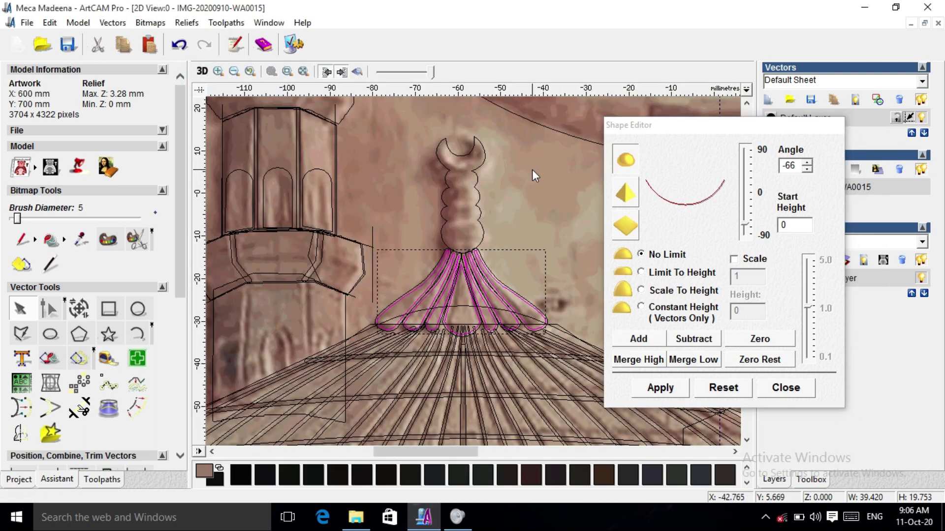
click(481, 227)
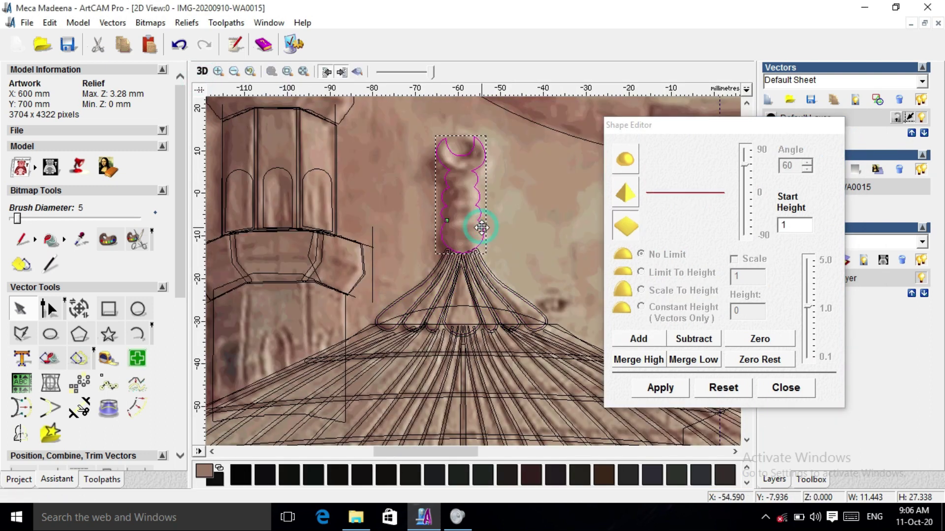
click(628, 164)
click(653, 339)
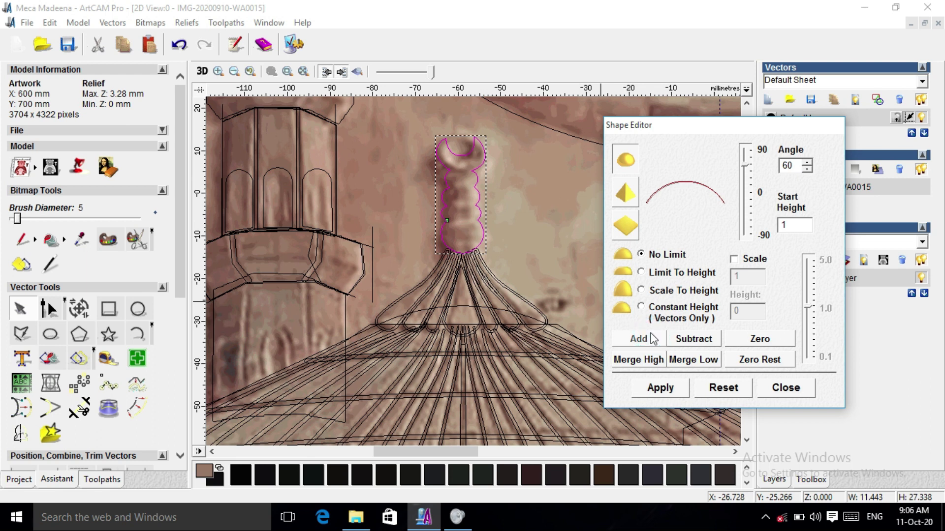
- Inspect the finial relief up close in 3D, then apply the shape settings
click(202, 71)
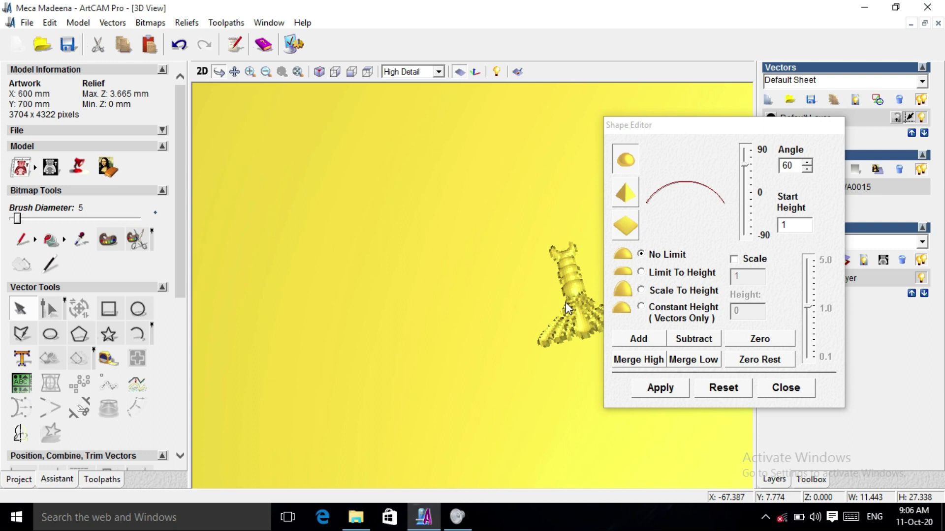
drag(693, 126, 804, 139)
click(250, 72)
drag(488, 189, 658, 384)
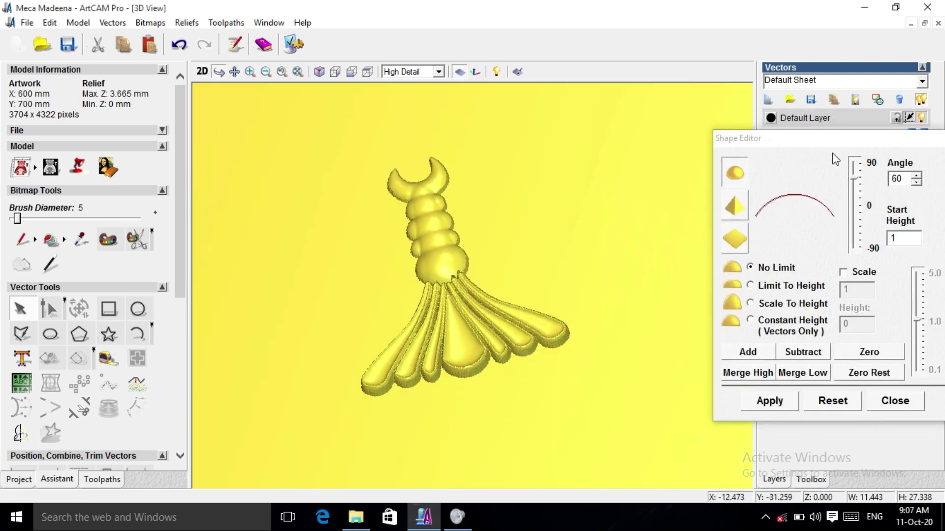
drag(836, 139, 442, 116)
click(375, 377)
click(501, 377)
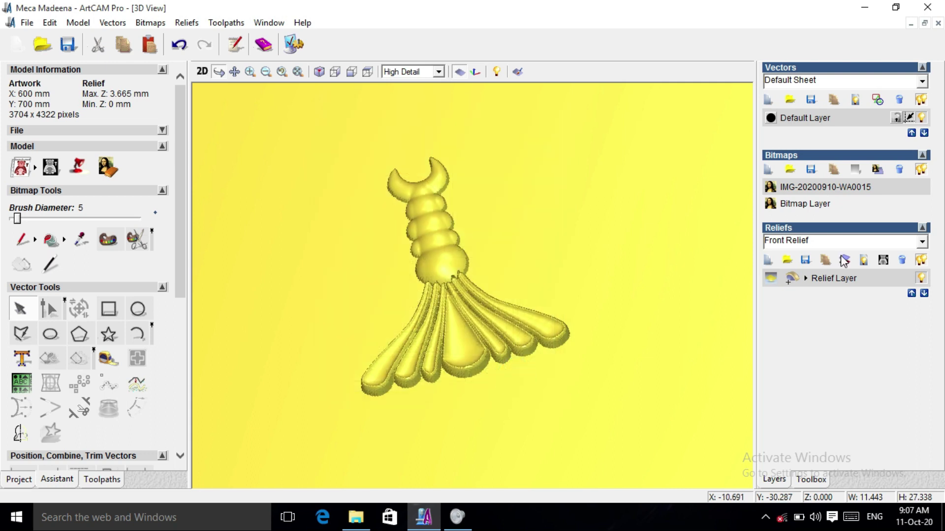
- Save the relief layer as top and return to the 2D view
click(805, 260)
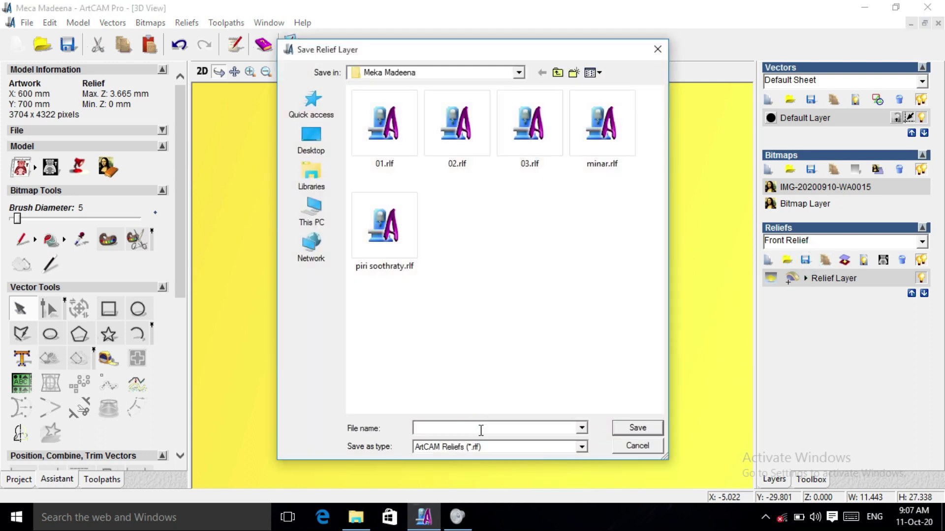
click(639, 429)
click(202, 71)
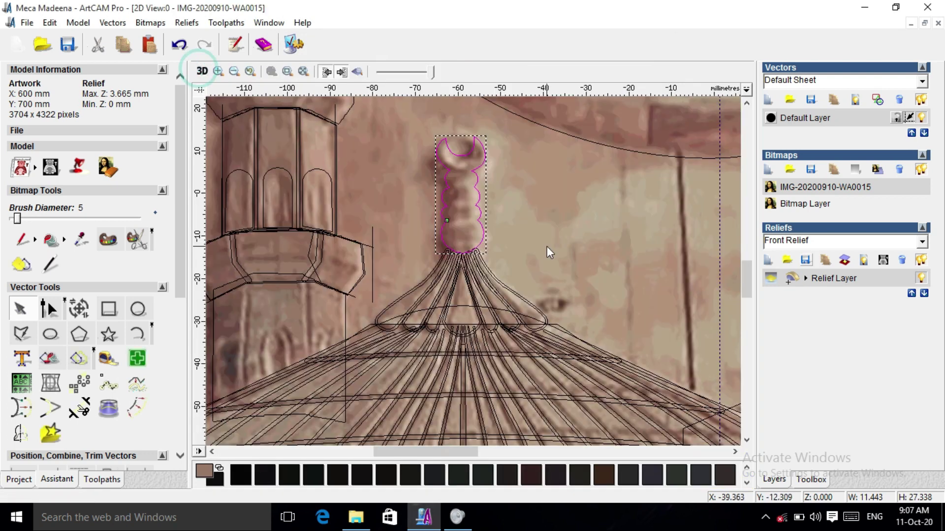
- Select the onion dome outline and open its Shape Editor settings
drag(183, 258, 174, 331)
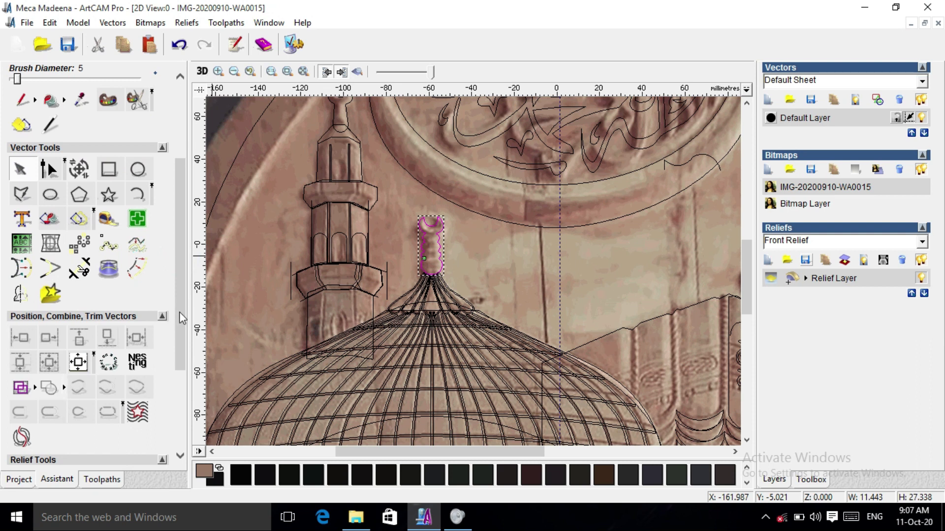
scroll(54, 362, down, 5)
scroll(432, 299, down, 3)
scroll(375, 333, up, 3)
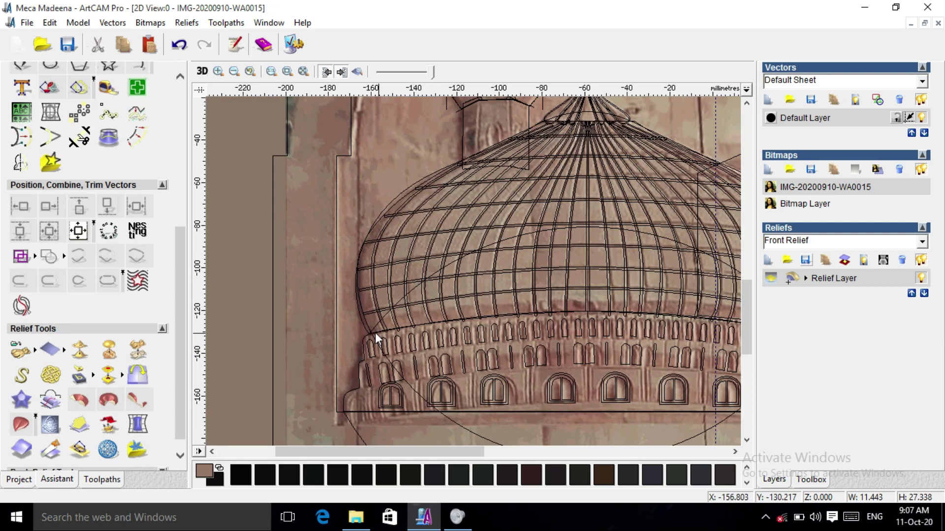
click(422, 400)
scroll(476, 338, down, 2)
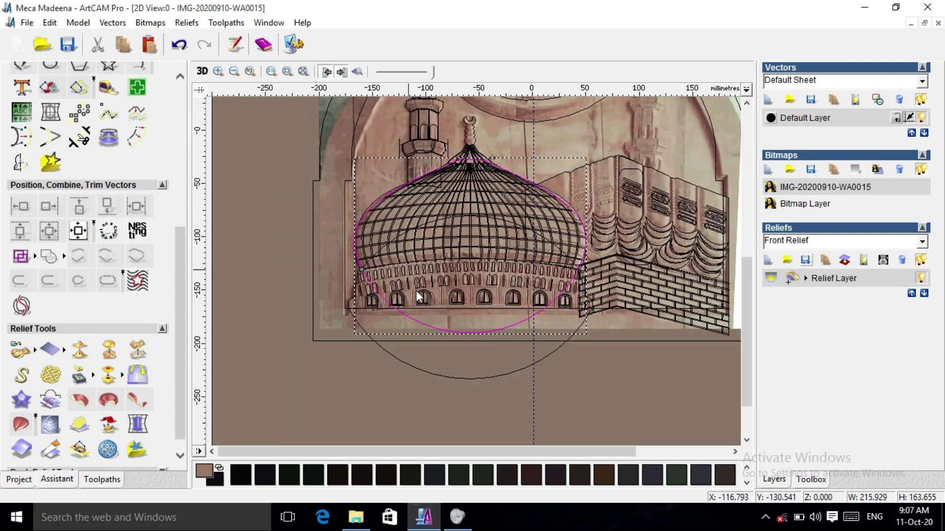
double_click(448, 330)
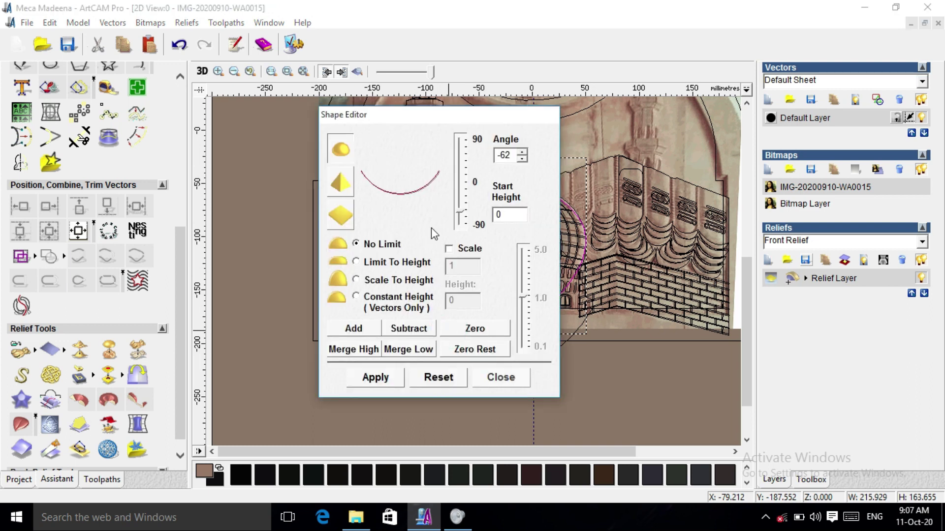
- Add the dome as a rounded 57° shape with start height 1.0, limited to height 6.0
drag(462, 211, 464, 161)
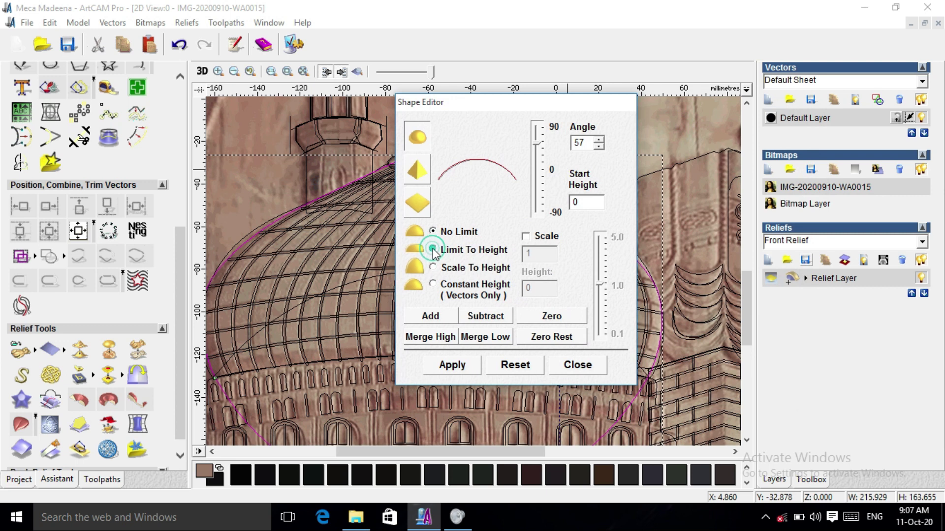
click(432, 249)
double_click(543, 289)
text(7)
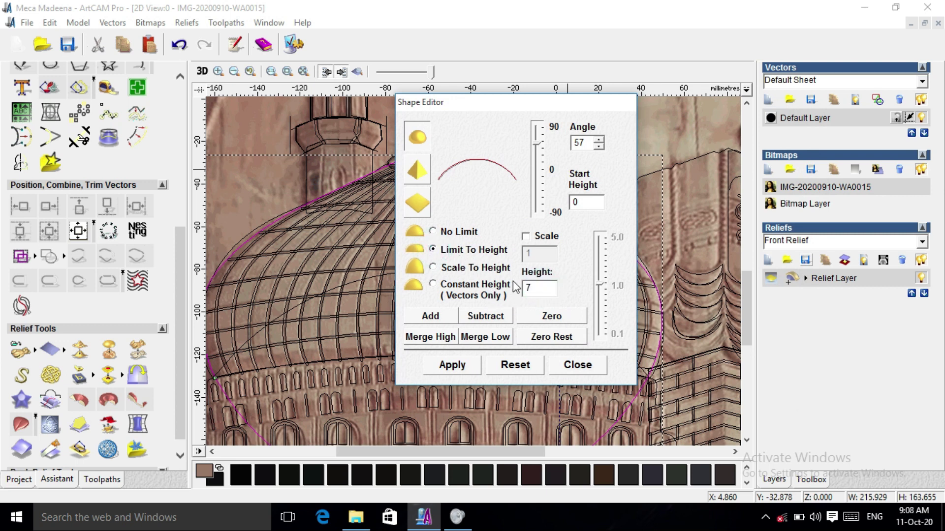
double_click(576, 203)
double_click(548, 289)
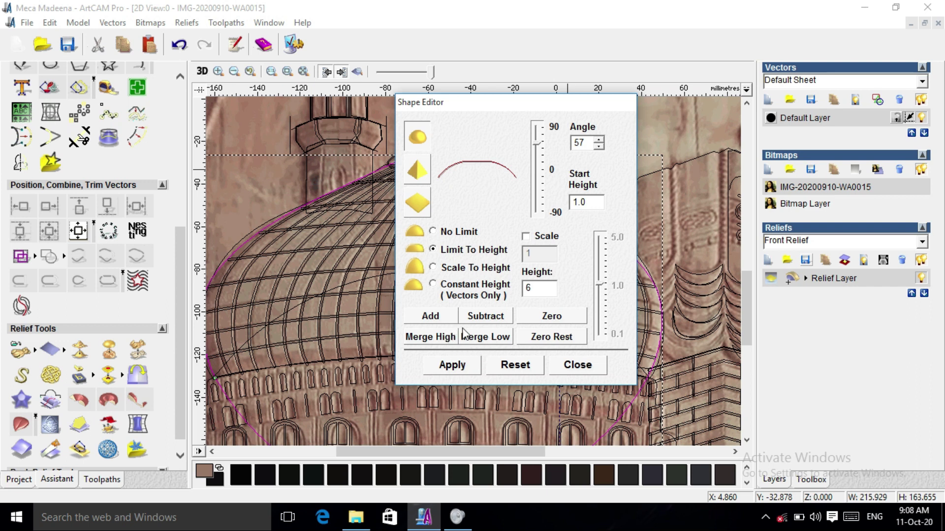
click(444, 317)
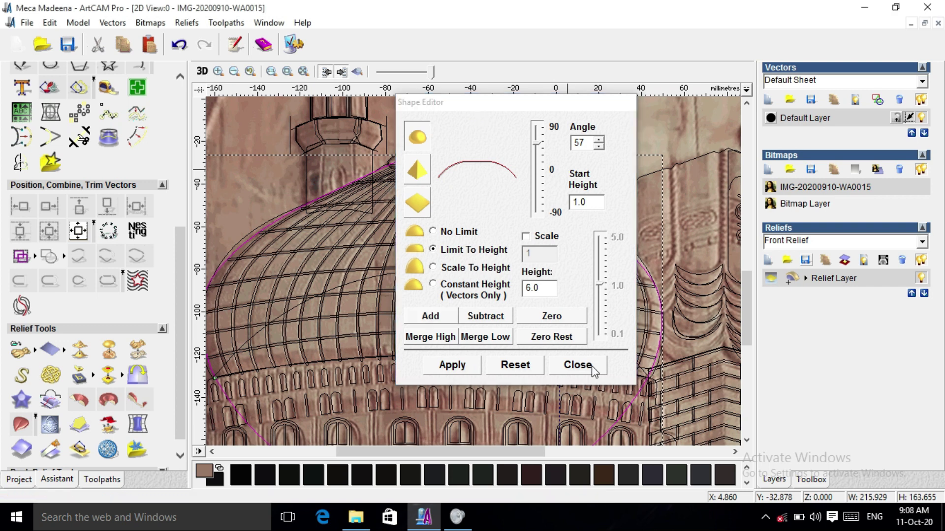
drag(492, 102, 709, 107)
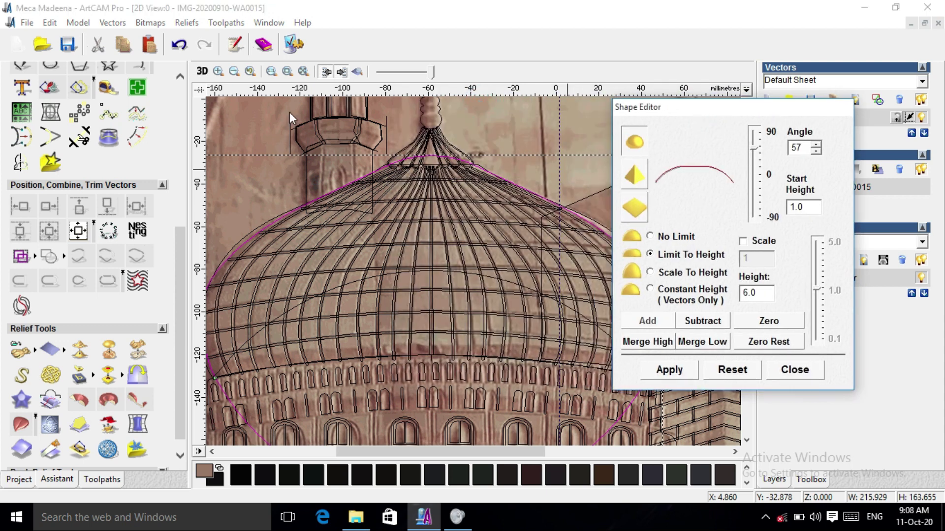
- Preview the raised dome relief in 3D, then return to the 2D view
click(201, 72)
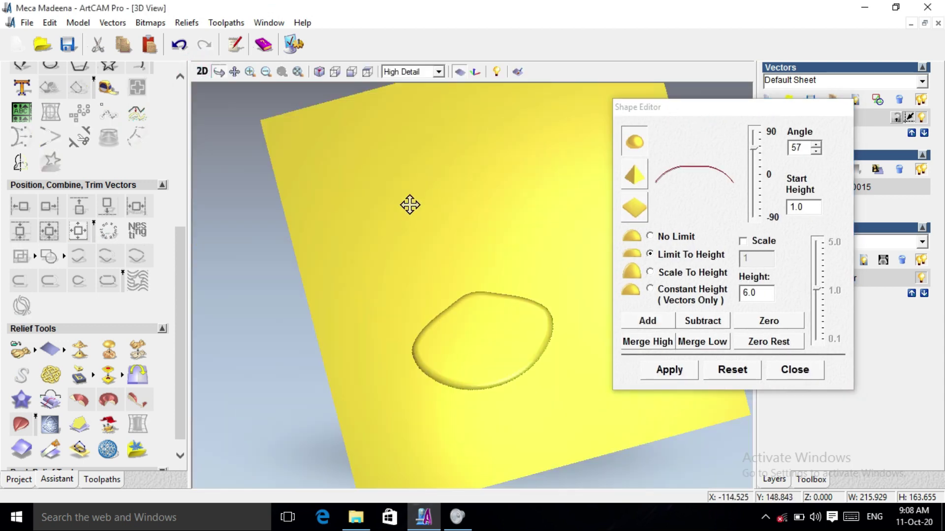
mouse_move(489, 316)
mouse_down()
mouse_move(487, 397)
mouse_move(521, 213)
mouse_up()
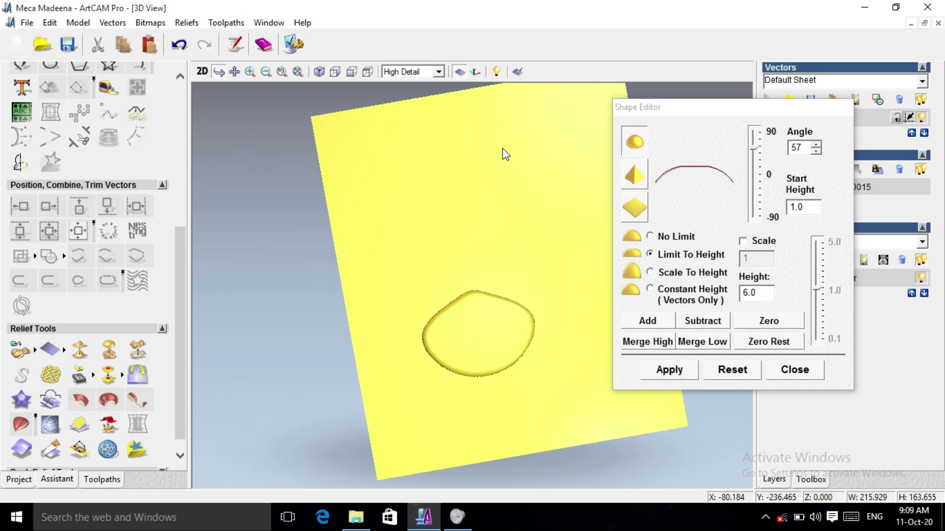
click(201, 72)
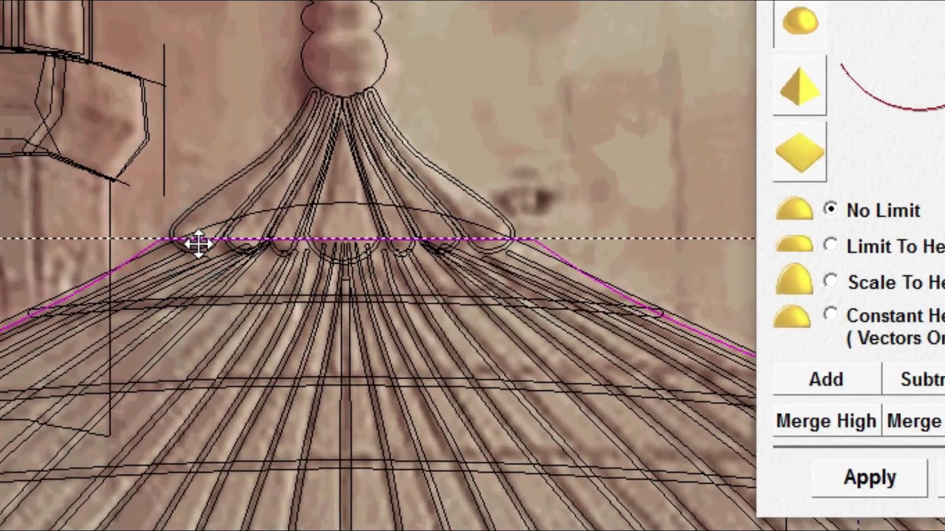
scroll(424, 237, down, 5)
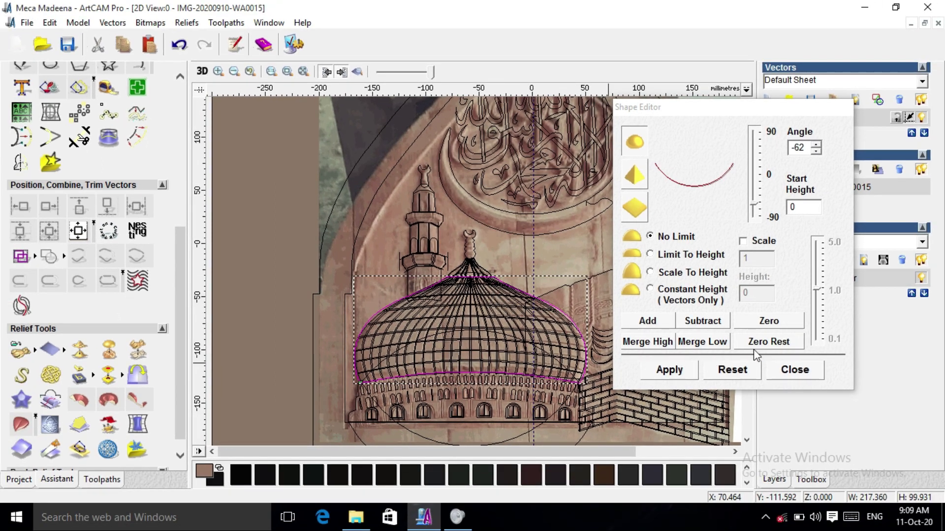
- Zero the relief outside the dome outline and inspect the result in 3D
click(772, 344)
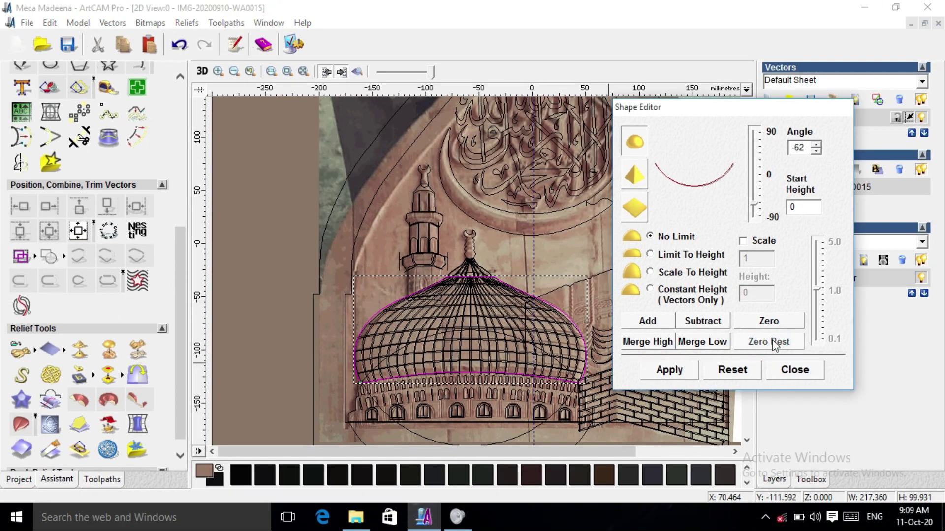
click(203, 71)
drag(491, 339, 523, 345)
right_drag(523, 345, 527, 314)
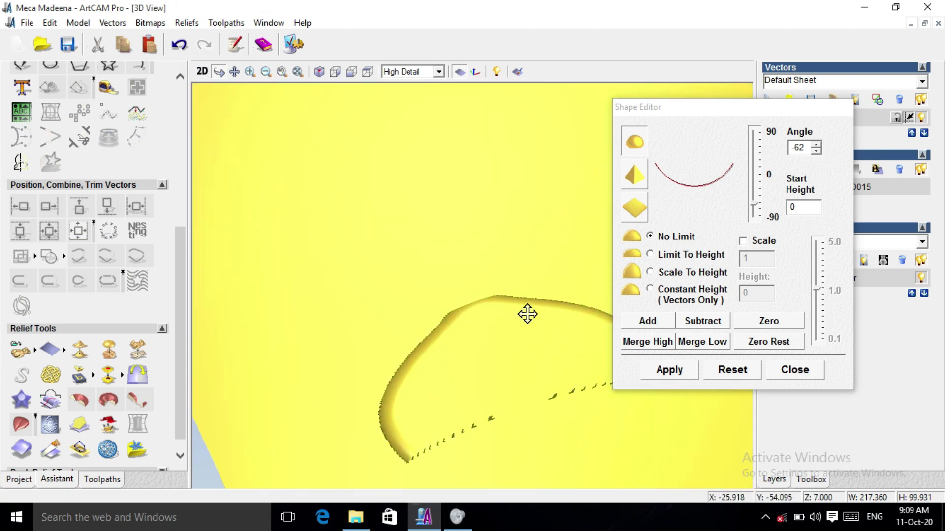
click(203, 72)
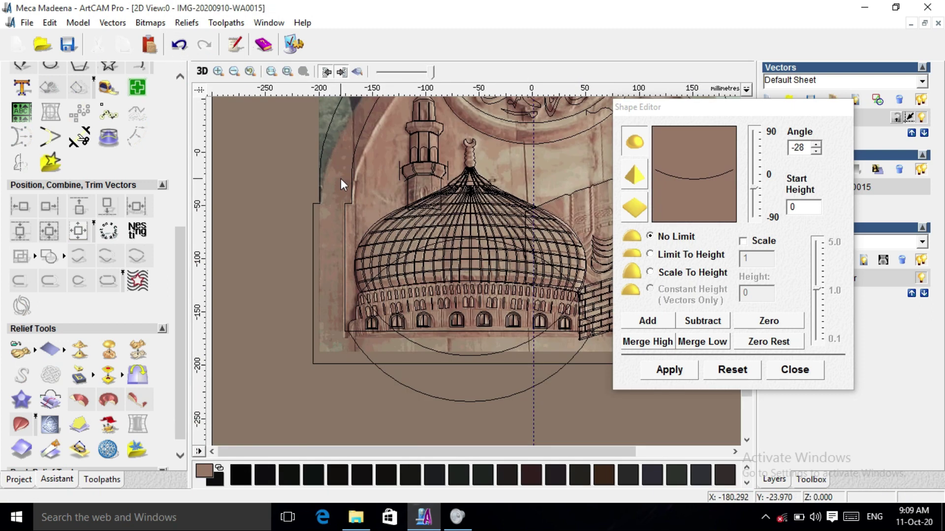
- Add the dome outline's shape onto the relief, accepting the open-vectors warning, and check it in 3D
click(588, 292)
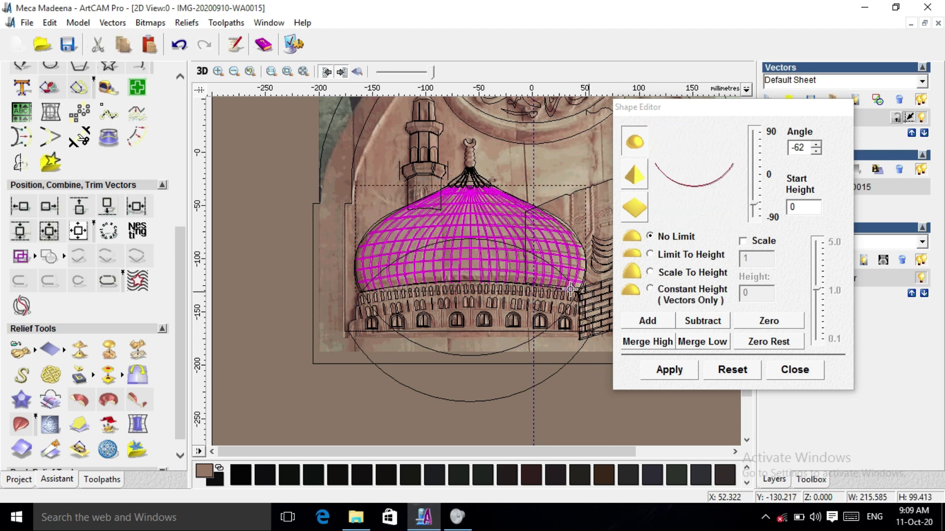
scroll(482, 170, up, 2)
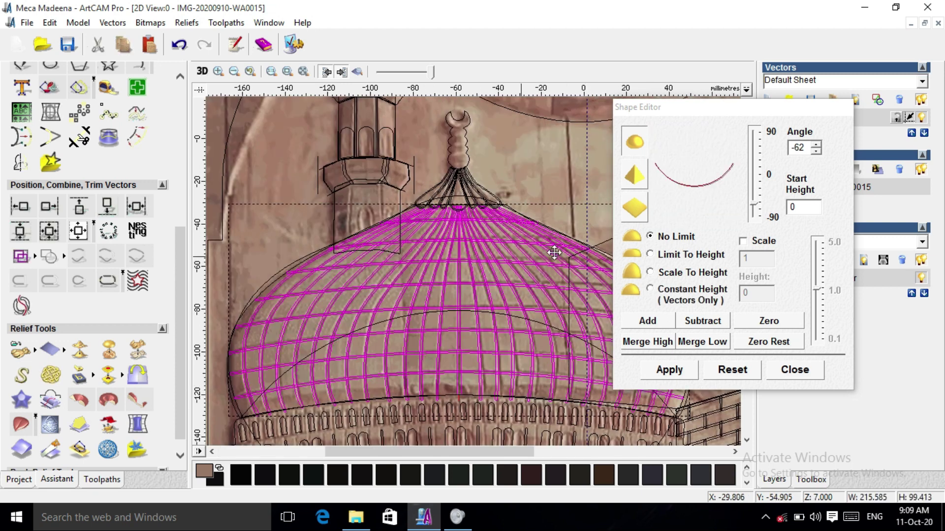
click(661, 326)
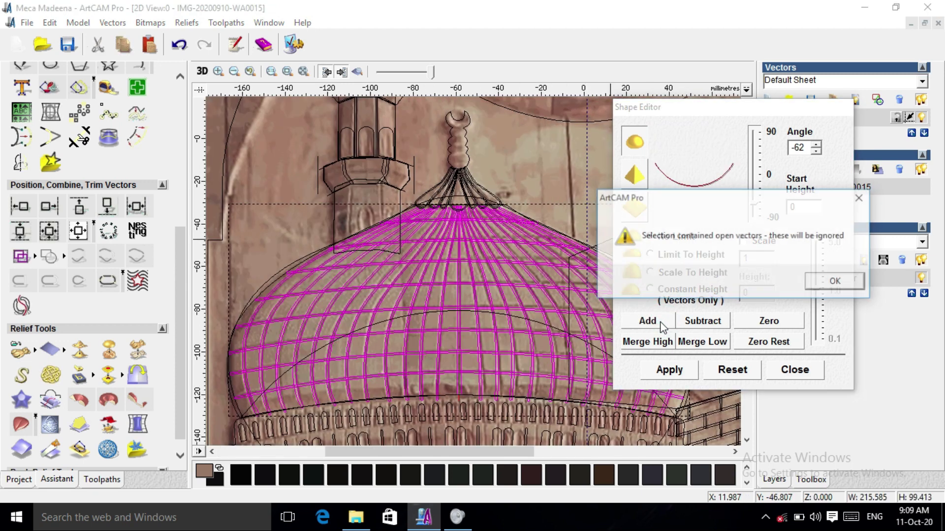
click(823, 289)
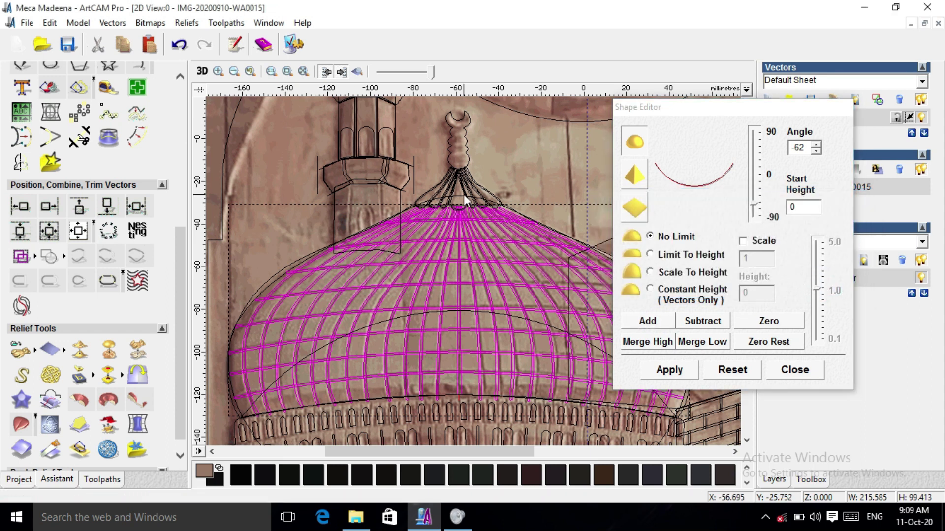
key(F3)
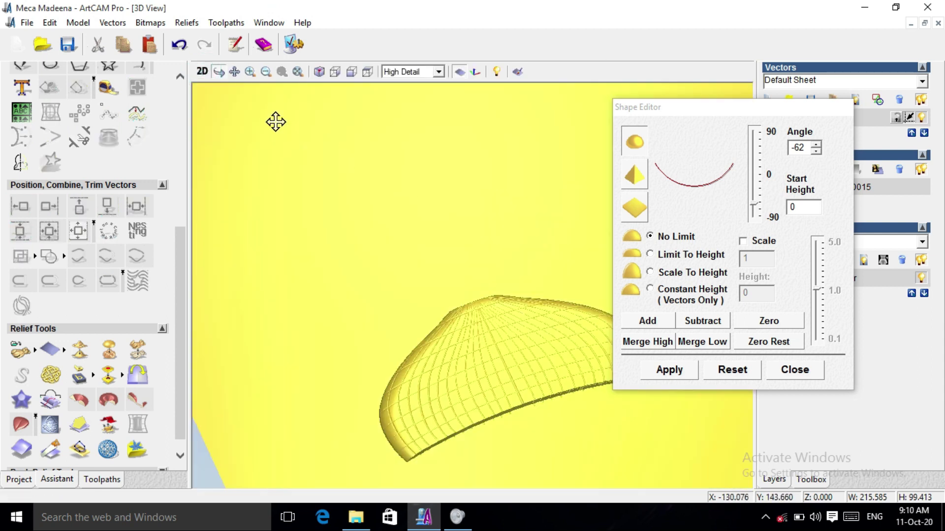
click(205, 73)
- Apply the dome shape to the relief and close the Shape Editor
drag(692, 114, 767, 136)
scroll(502, 371, up, 2)
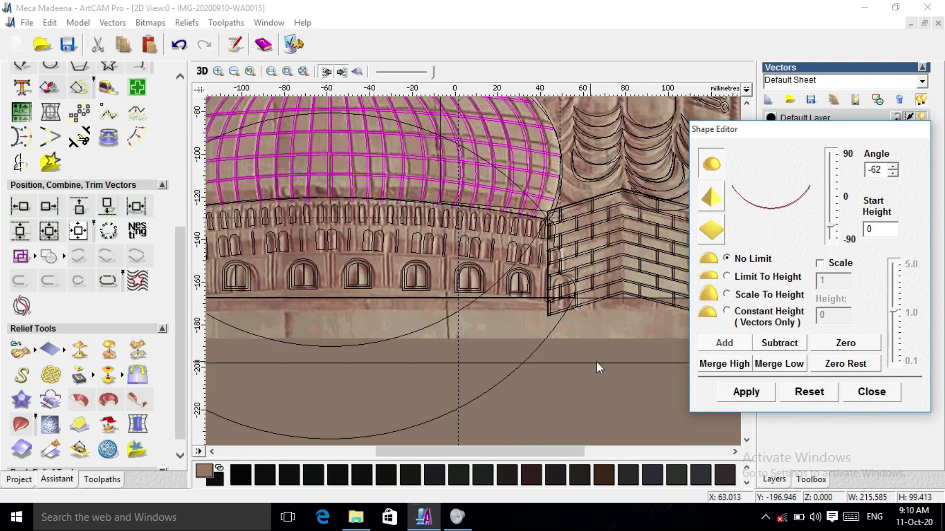
click(725, 391)
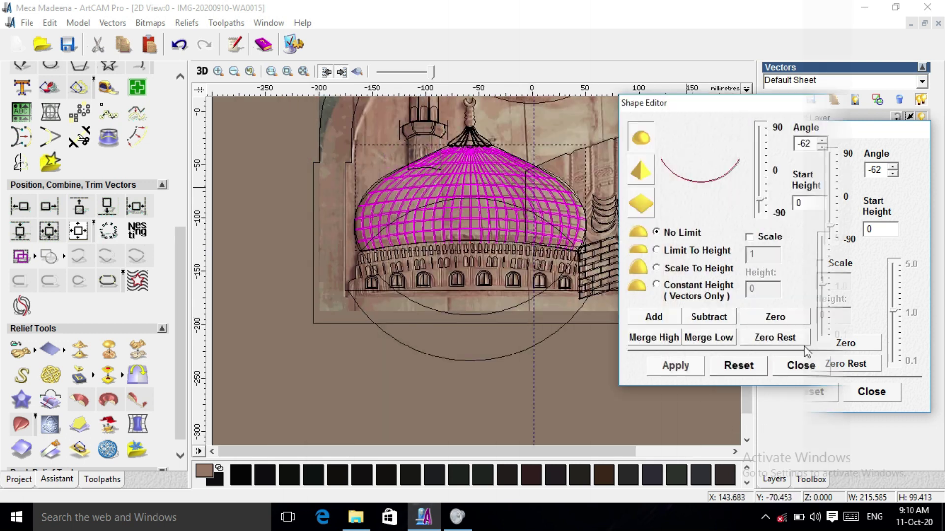
click(809, 368)
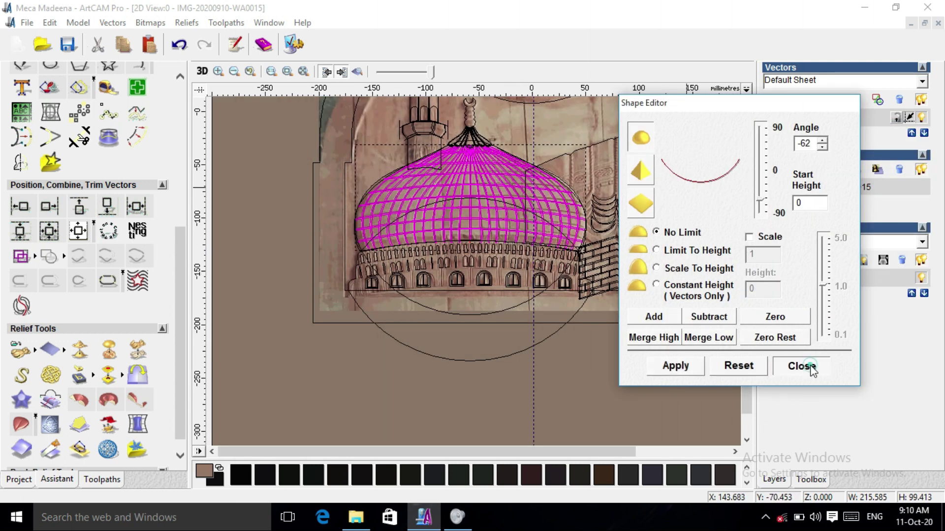
- Paste the top.rlf finial onto the dome tip in Merge Highest mode and view it in 3D
click(20, 350)
click(465, 235)
click(638, 302)
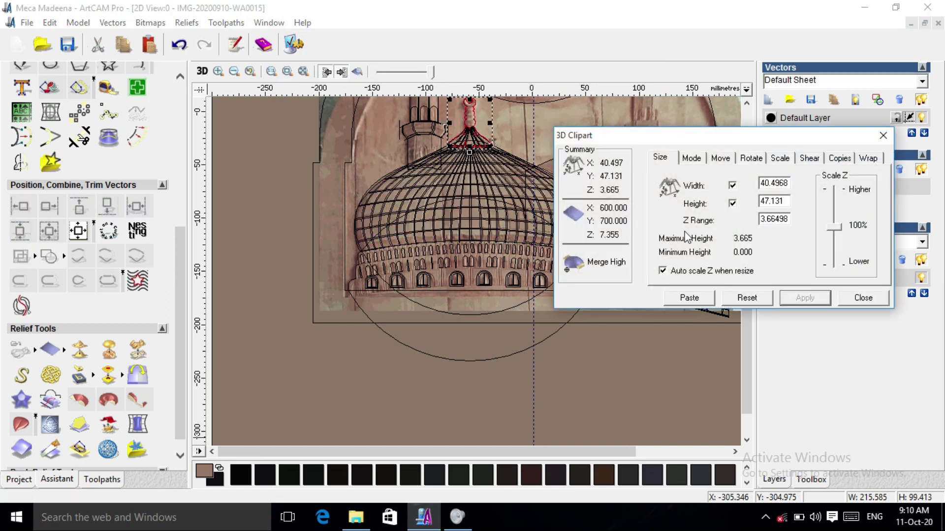
click(691, 158)
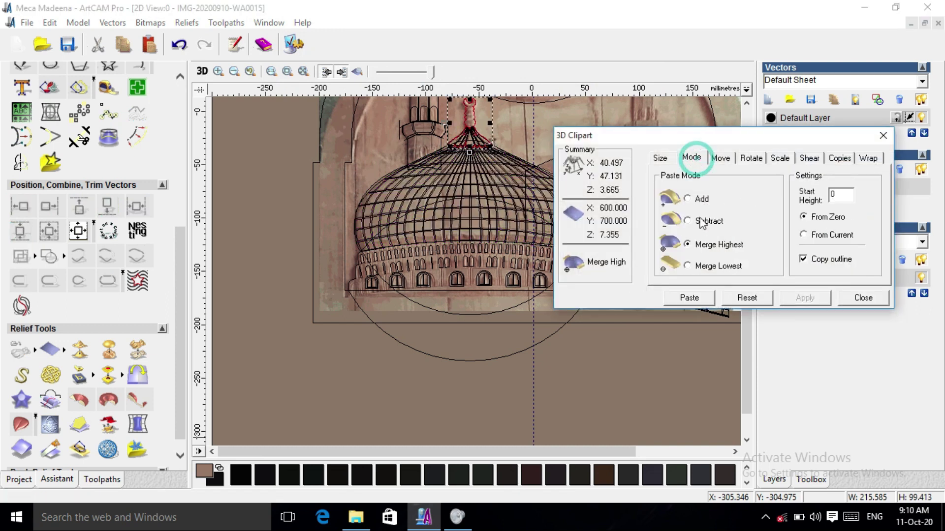
click(660, 158)
click(707, 301)
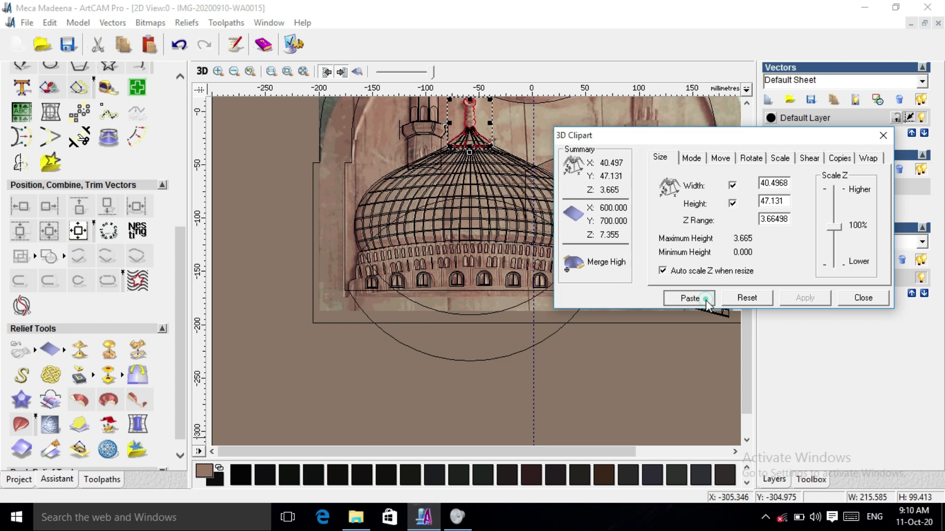
click(880, 302)
click(202, 72)
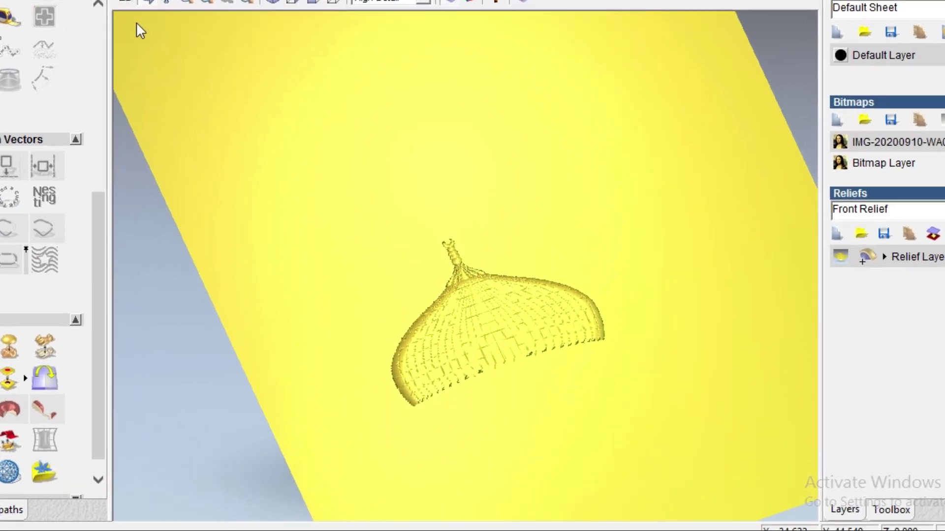
- Save the combined relief layer over top.rlf, confirming the replacement
scroll(505, 323, up, 2)
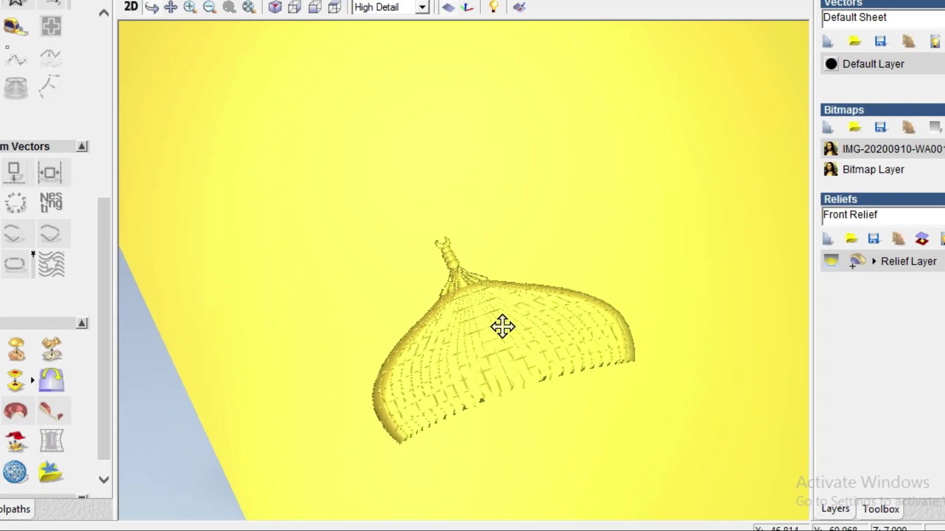
scroll(502, 327, up, 2)
click(805, 260)
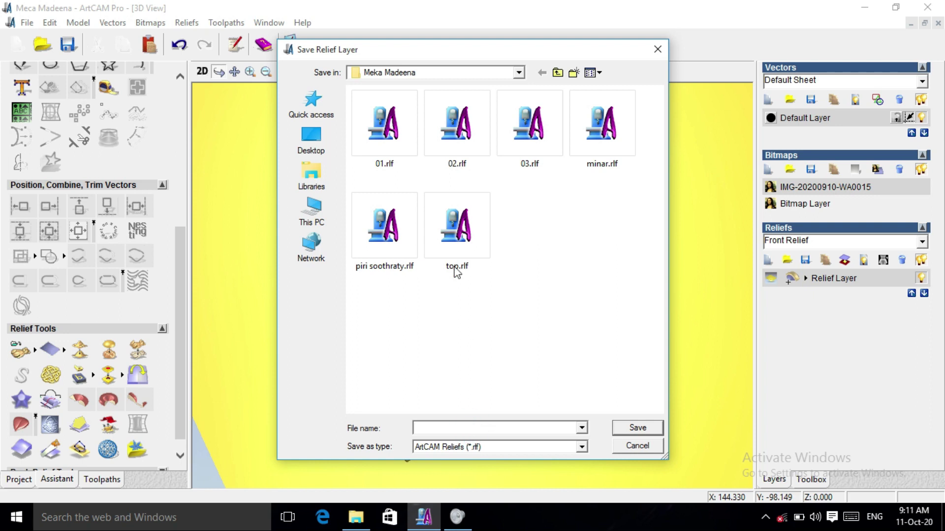
click(457, 232)
click(638, 428)
click(521, 268)
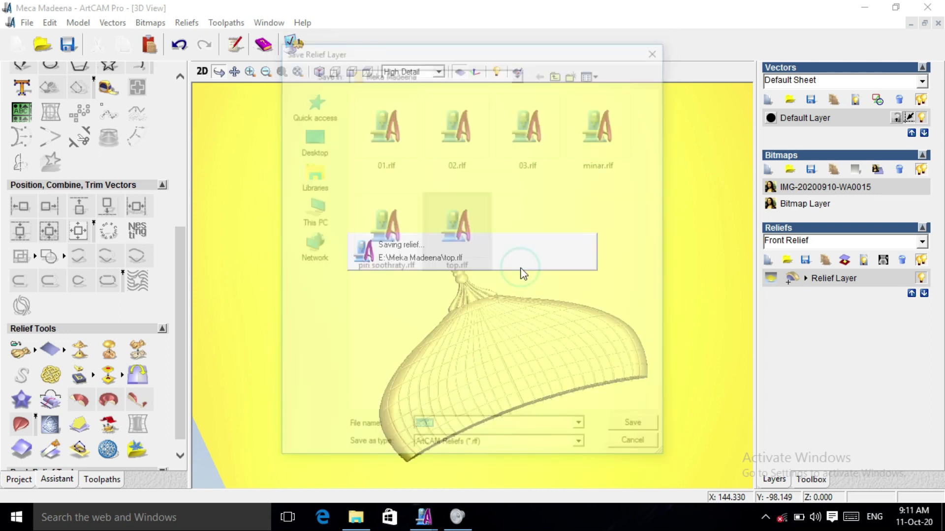
click(203, 72)
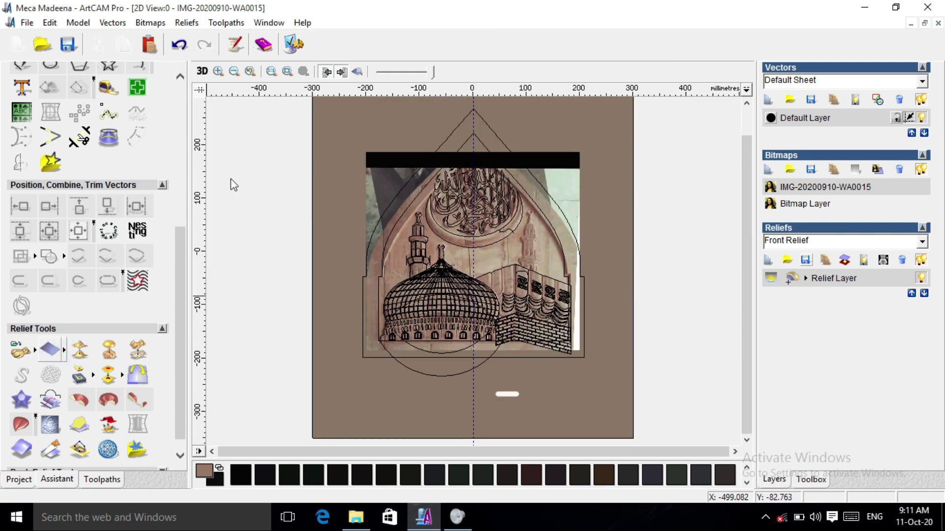
- Zoom into the lower dome area and open the Shape Editor for the large ellipse
click(217, 73)
click(448, 355)
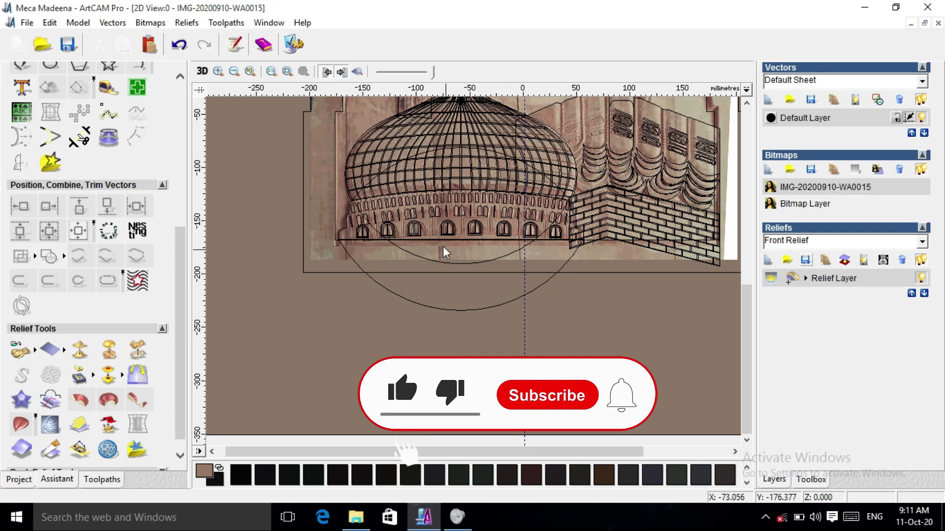
click(353, 261)
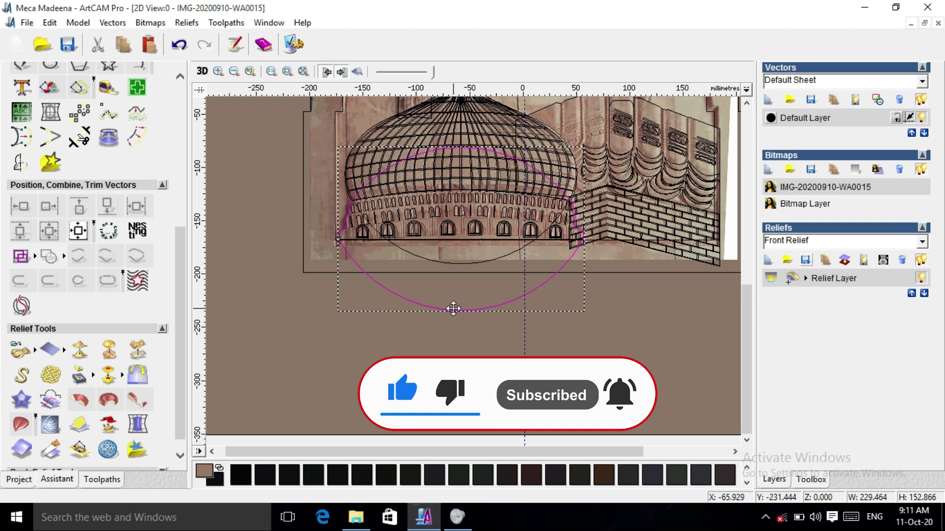
double_click(453, 308)
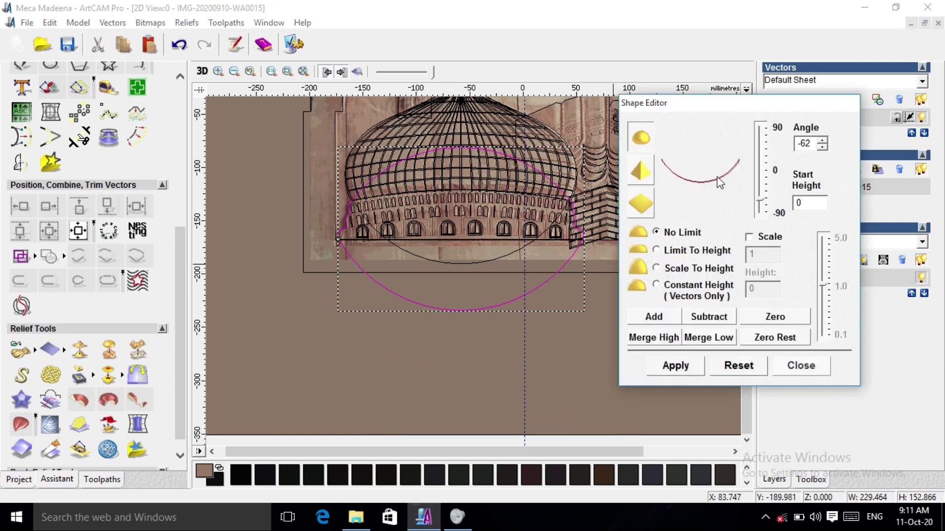
- Add and apply a rounded 32° ellipse shape, start height 1.5, capped at 5.5, checking it in 3D
drag(762, 202, 762, 160)
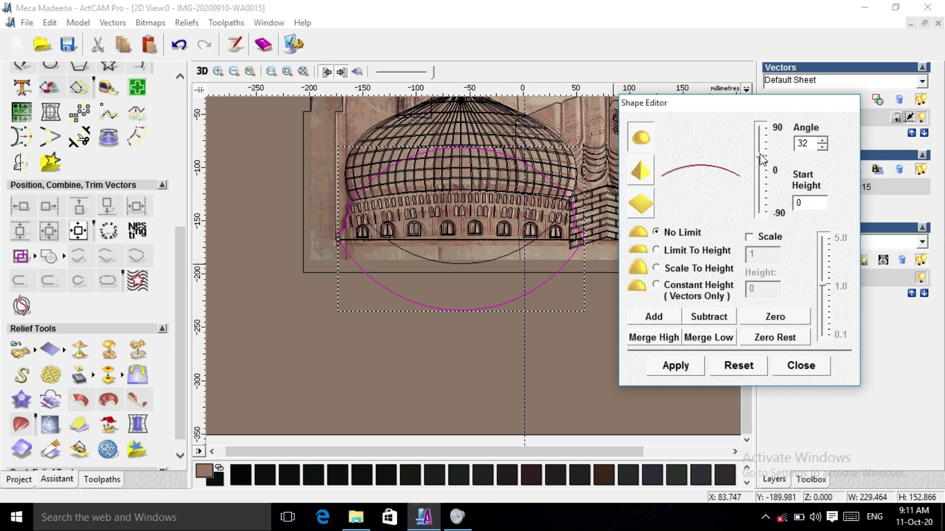
click(656, 250)
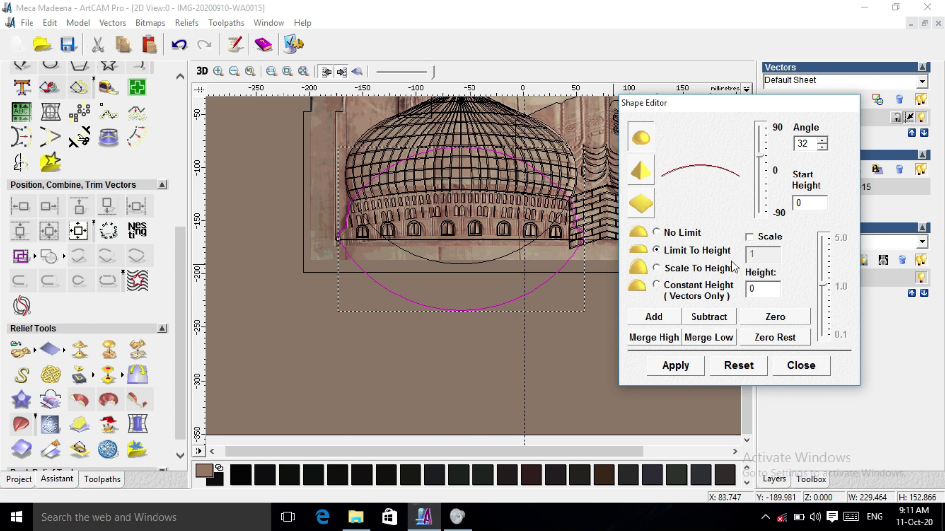
click(810, 203)
click(768, 289)
text(5.)
click(653, 317)
click(676, 367)
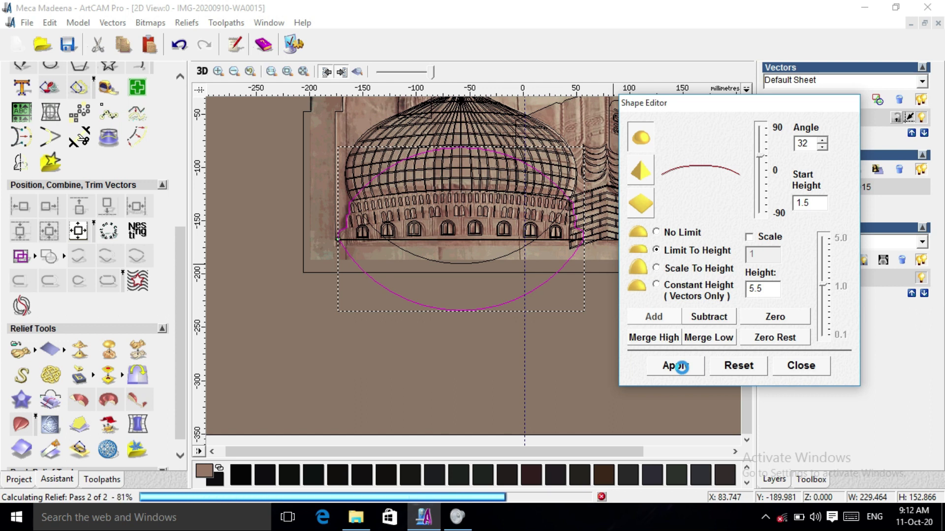
click(202, 71)
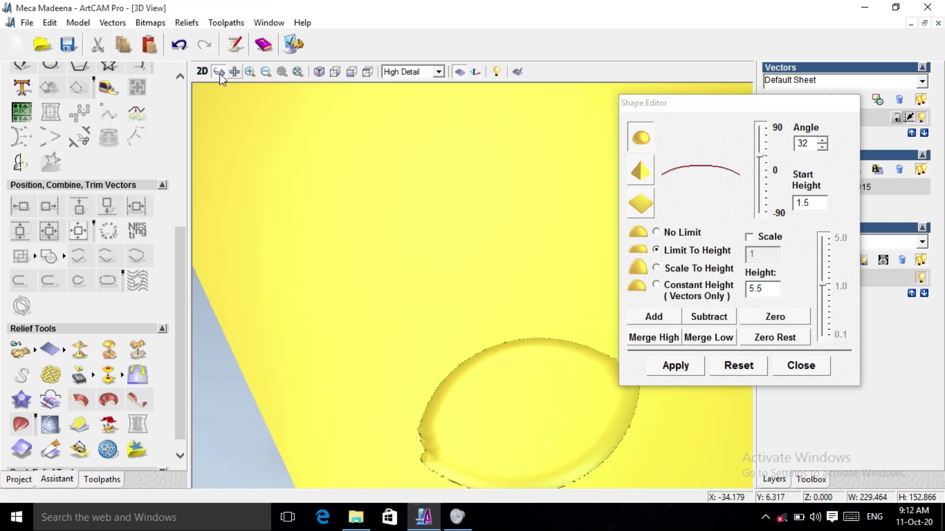
click(202, 71)
scroll(443, 259, up, 2)
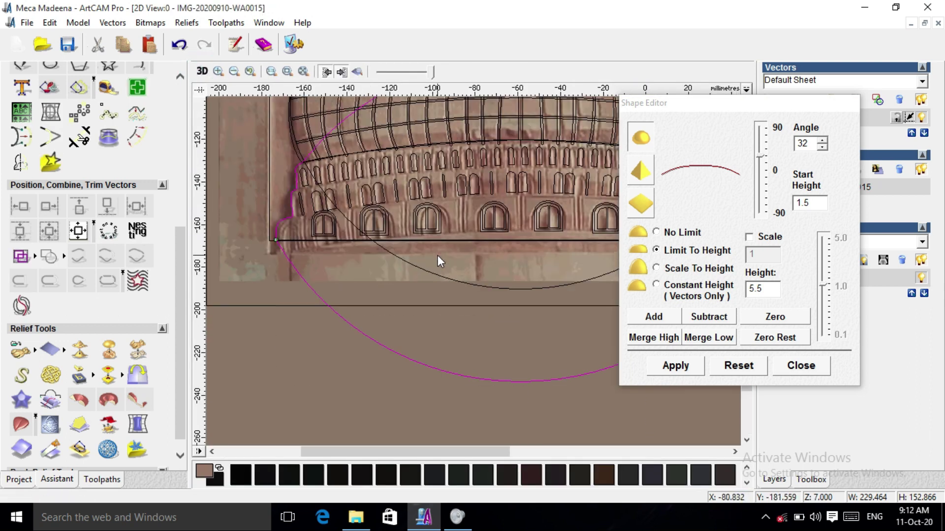
- Inspect the Shape Editor values of the rectangle, ellipse and drum-base outlines, viewing them in 3D
click(319, 240)
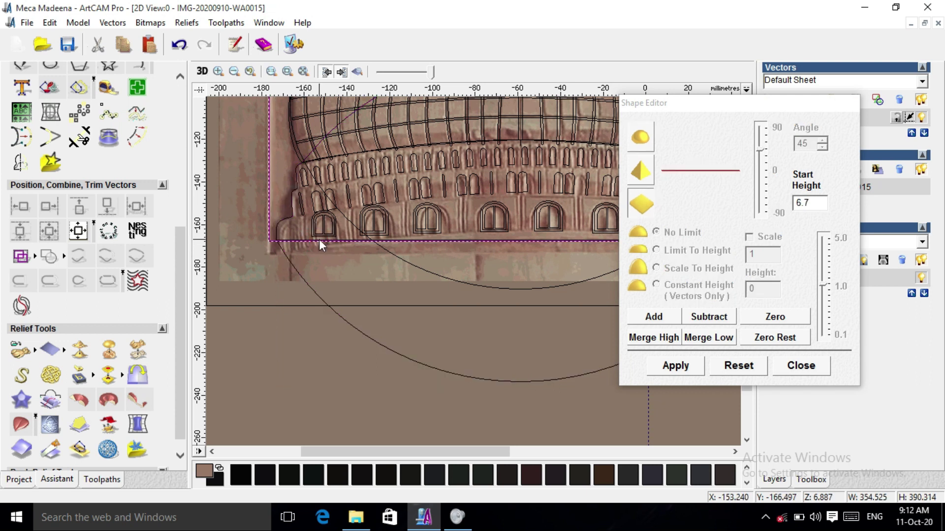
scroll(319, 239, up, 1)
click(403, 235)
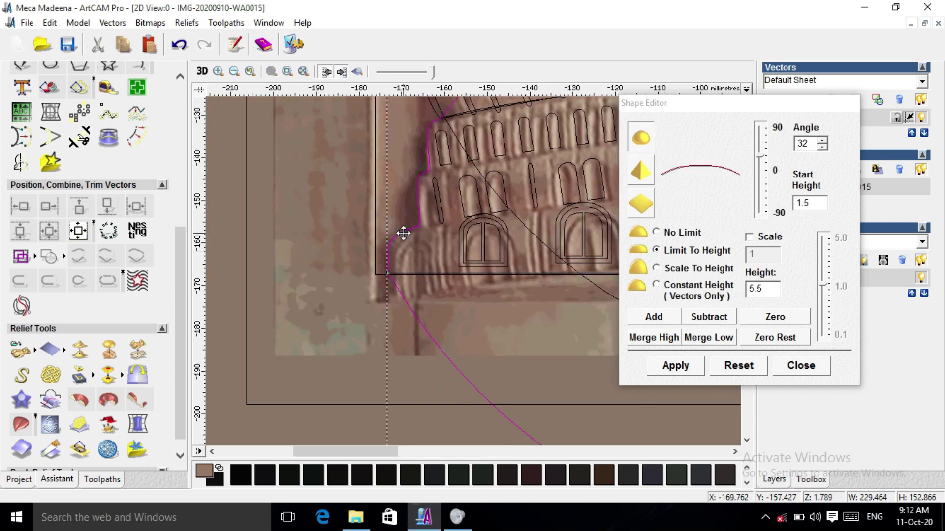
click(402, 233)
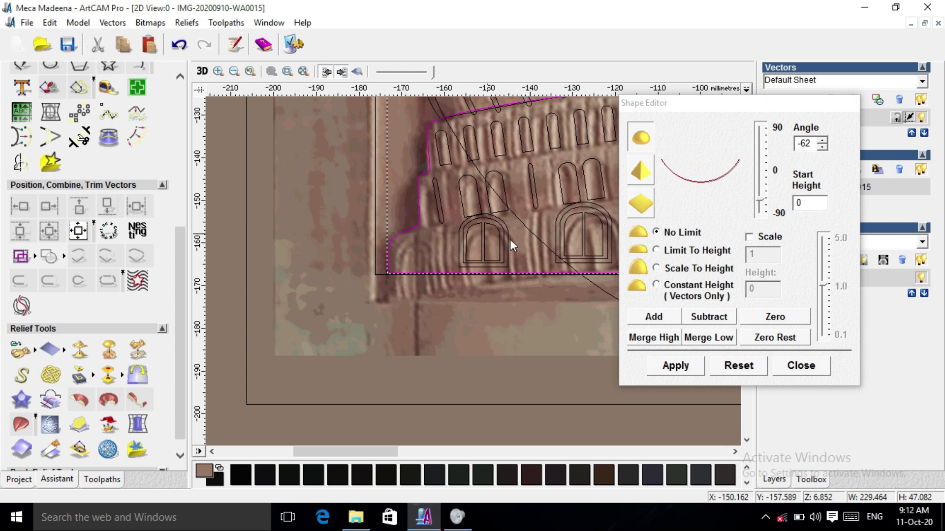
scroll(541, 246, down, 1)
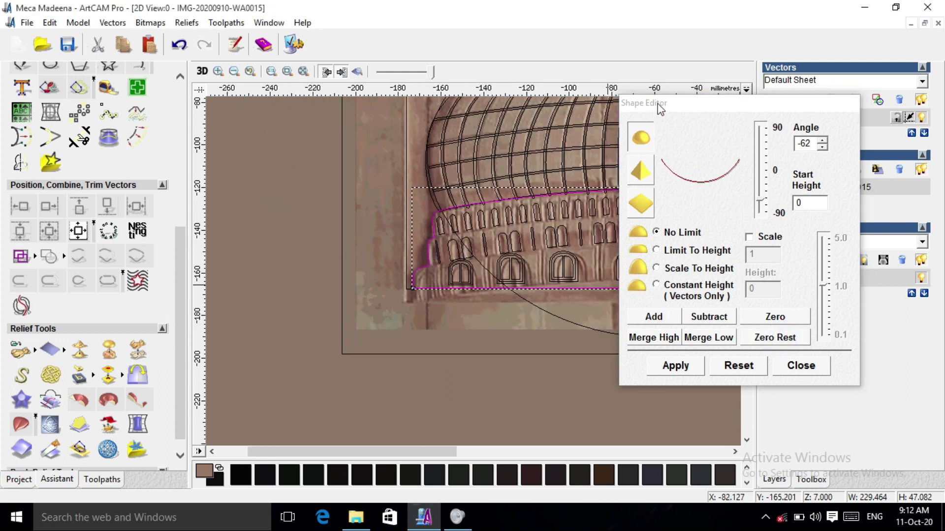
drag(659, 109, 714, 118)
click(202, 71)
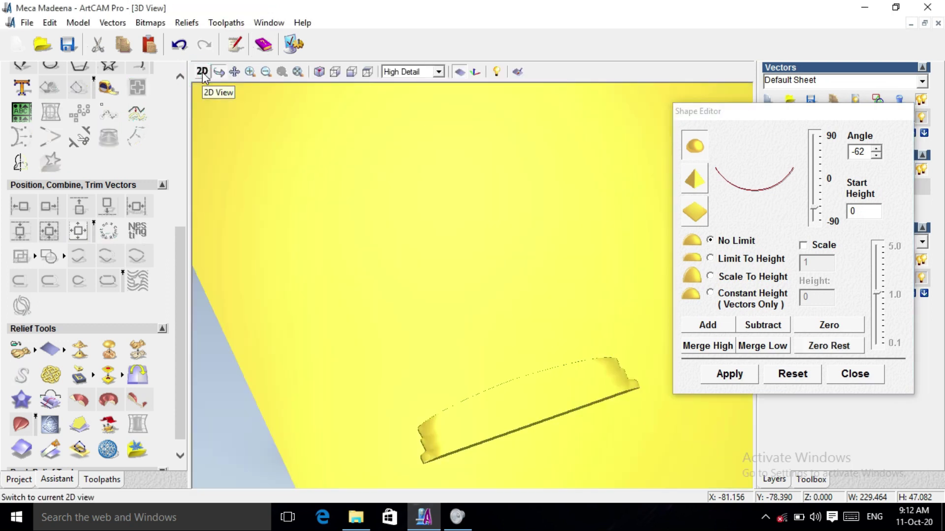
click(202, 72)
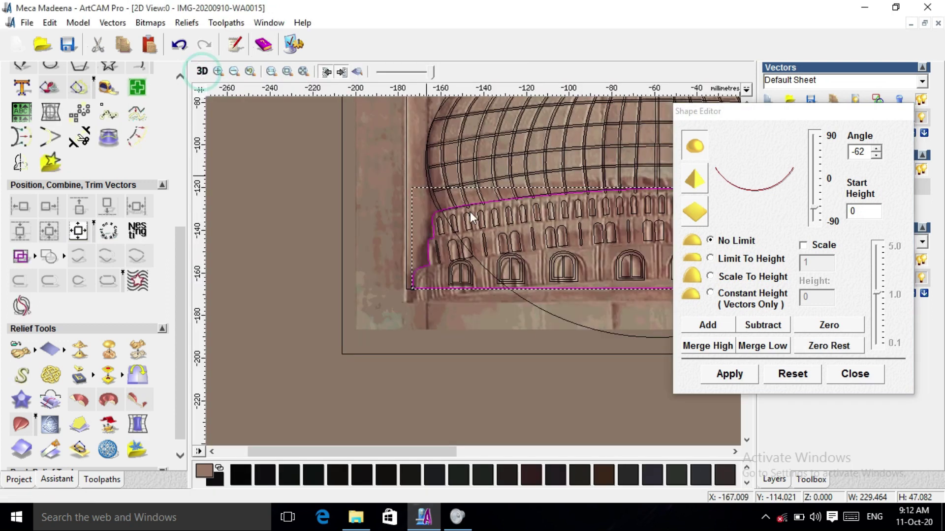
- Marquee-select all the window shapes along the drum base
drag(741, 118, 826, 237)
scroll(256, 309, down, 2)
drag(336, 256, 572, 312)
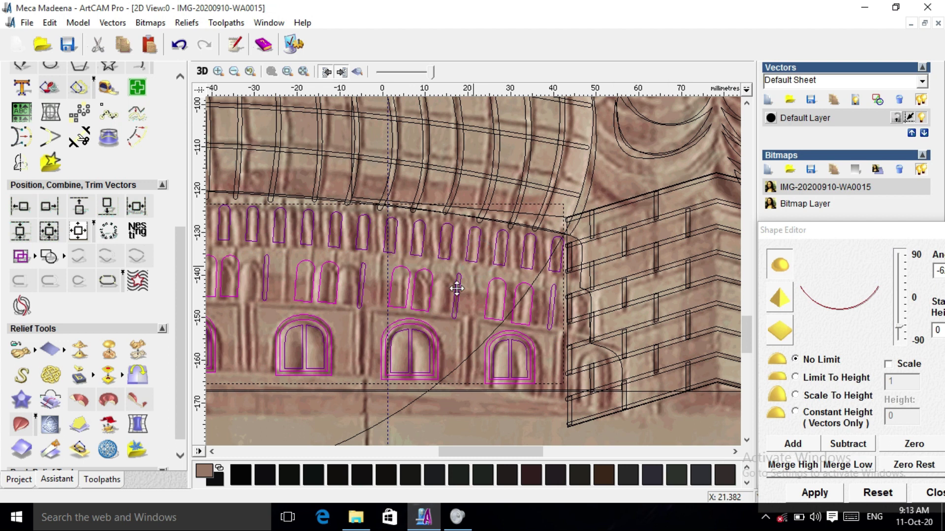
- Add the window band as a rounded concave -45° shape and inspect the drum band in 3D
click(780, 331)
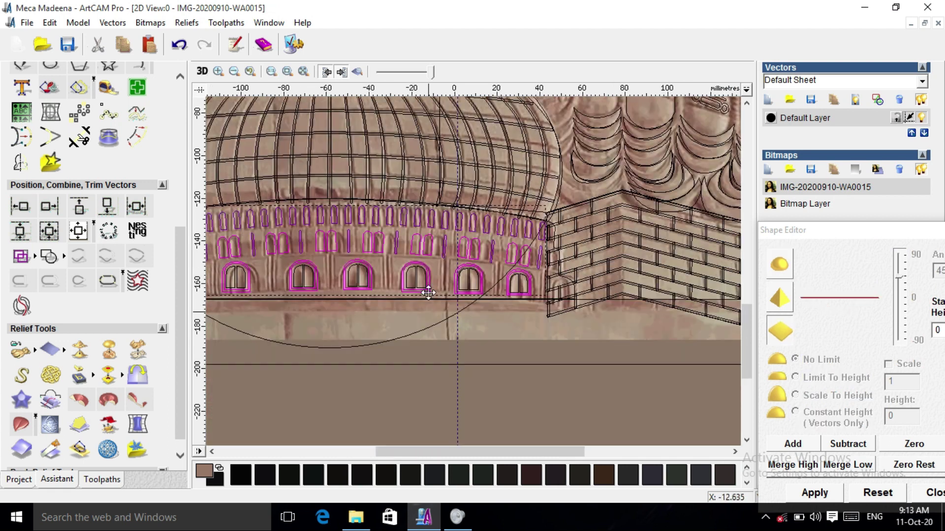
drag(835, 231, 678, 136)
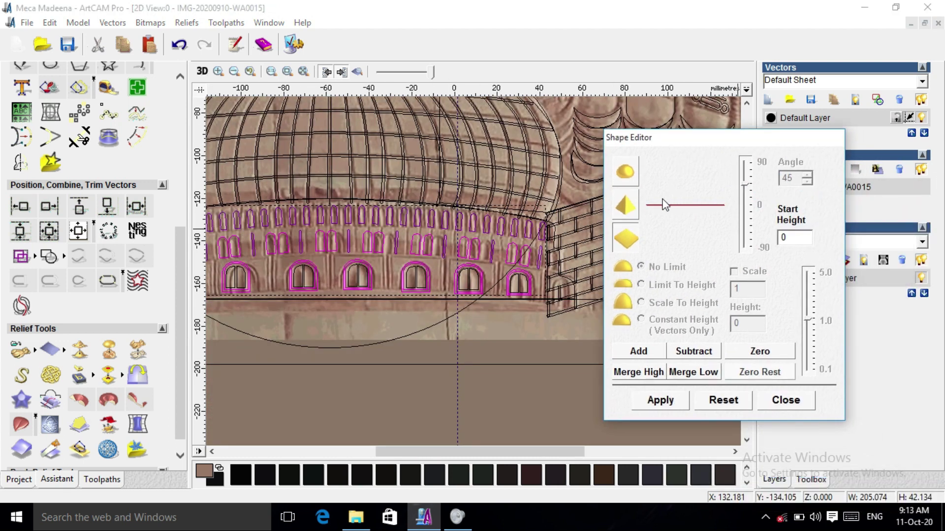
click(626, 173)
drag(746, 185, 747, 229)
click(639, 351)
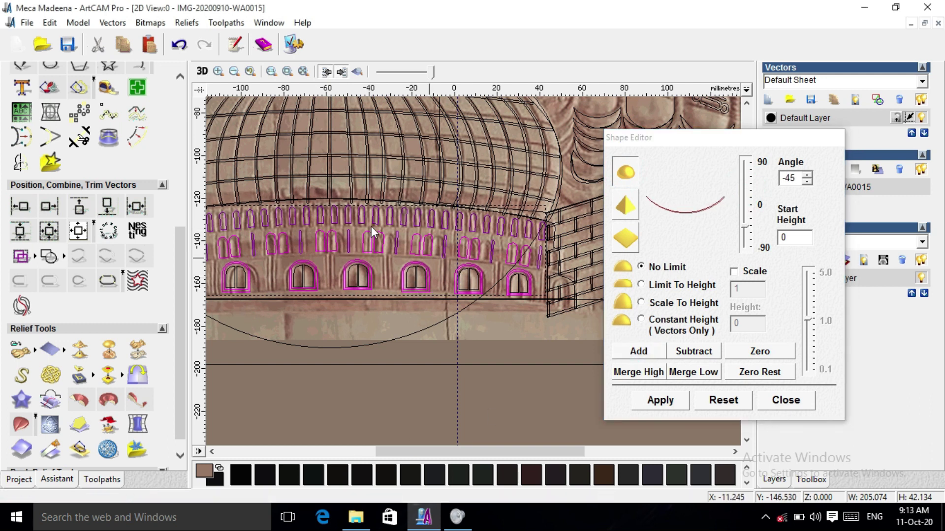
click(202, 71)
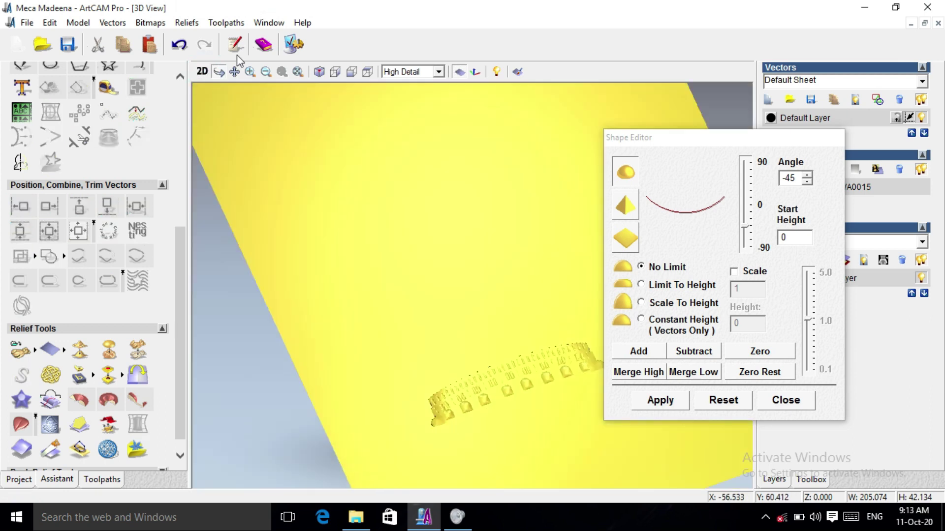
click(251, 72)
drag(334, 287, 592, 422)
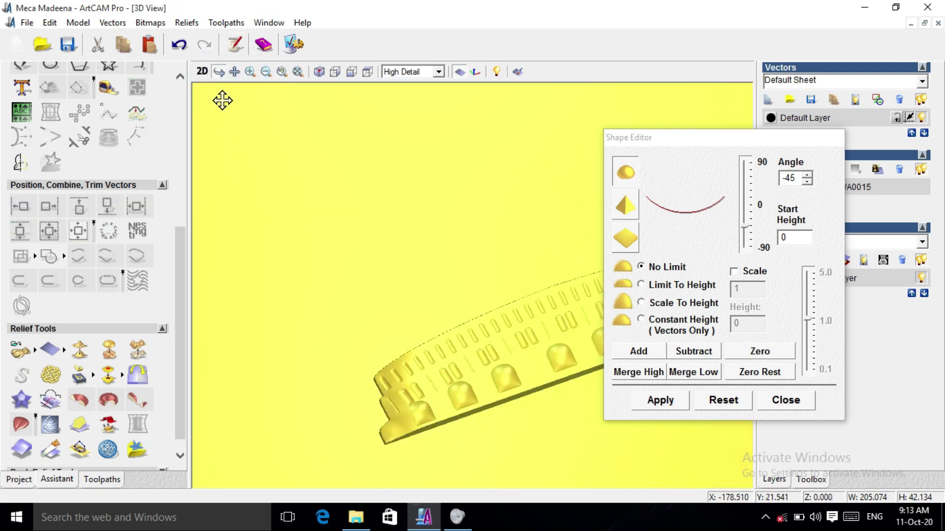
click(202, 71)
- Apply a rounded 53° profile to the arched windows and check the relief in 3D
click(418, 277)
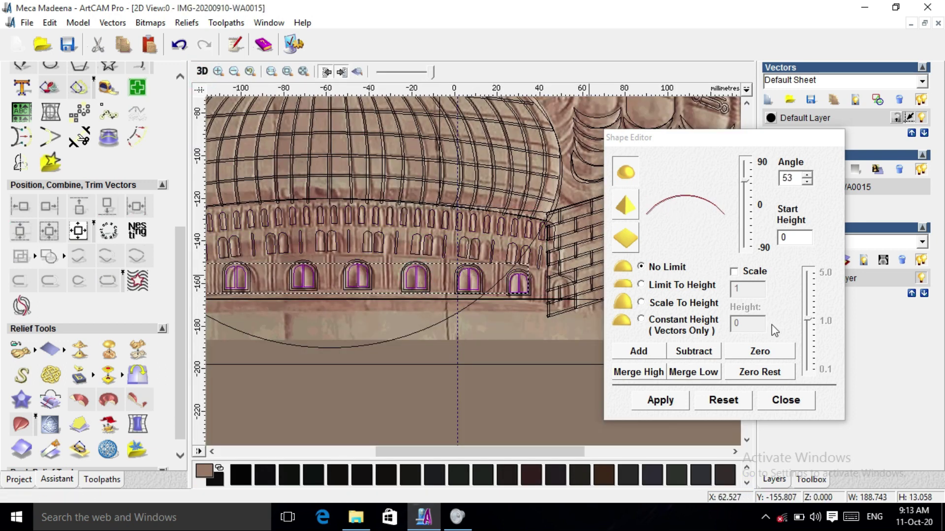
click(664, 397)
click(202, 72)
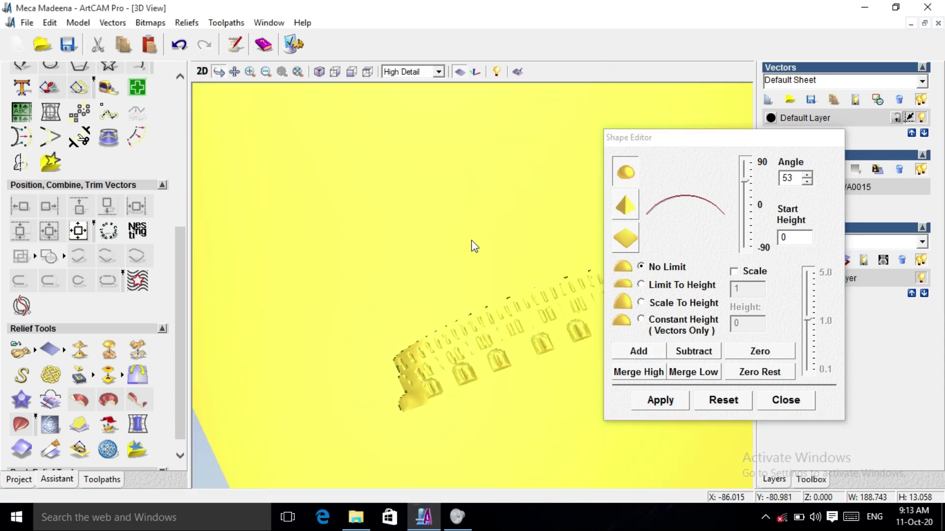
drag(479, 358, 588, 313)
drag(495, 376, 565, 416)
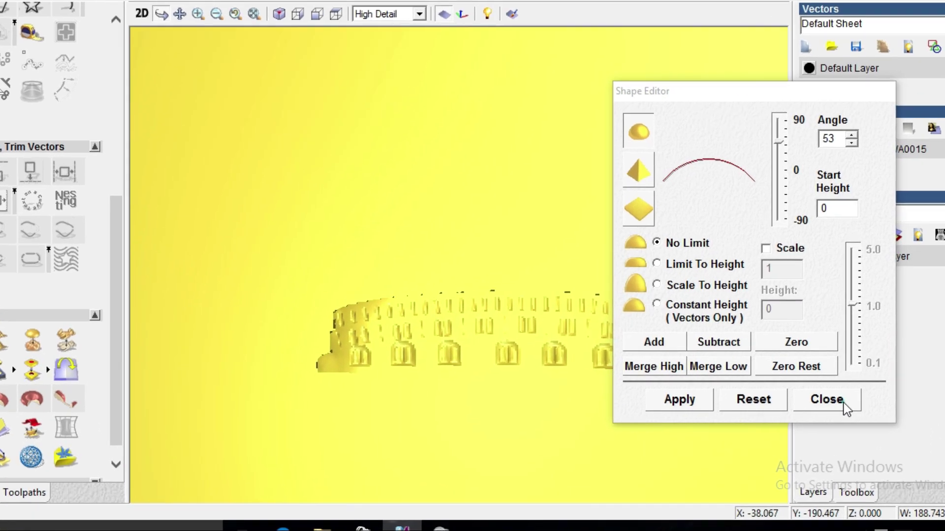
click(842, 405)
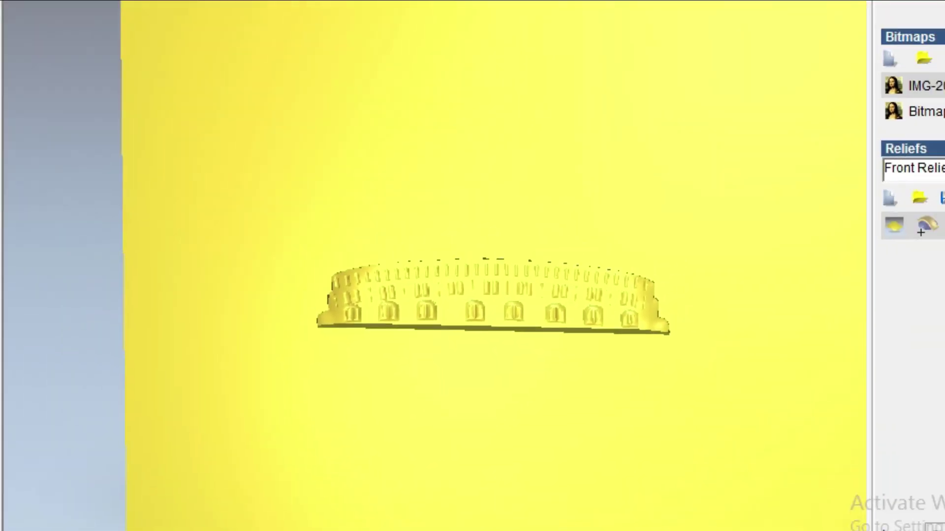
click(185, 54)
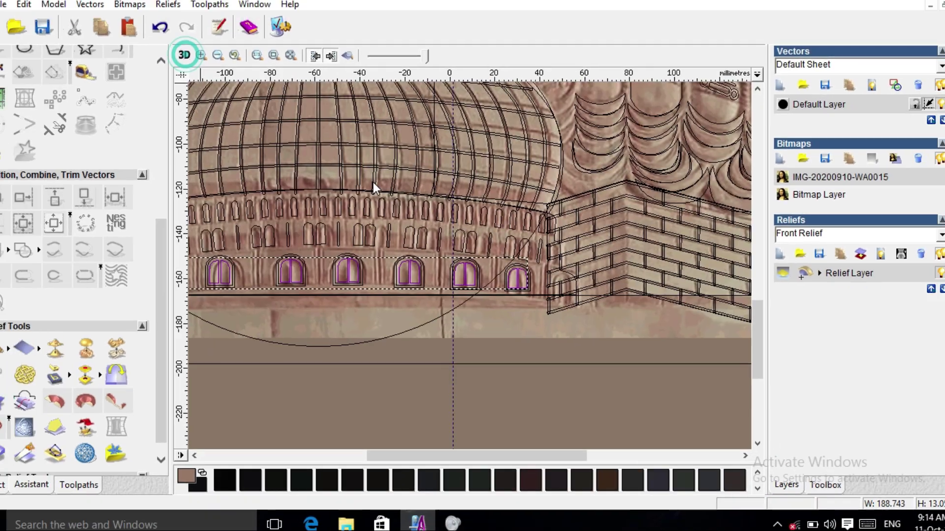
- Paste the top.rlf dome relief (216.253 × 144.146 mm) onto the drum, verifying it in 3D
scroll(464, 261, down, 2)
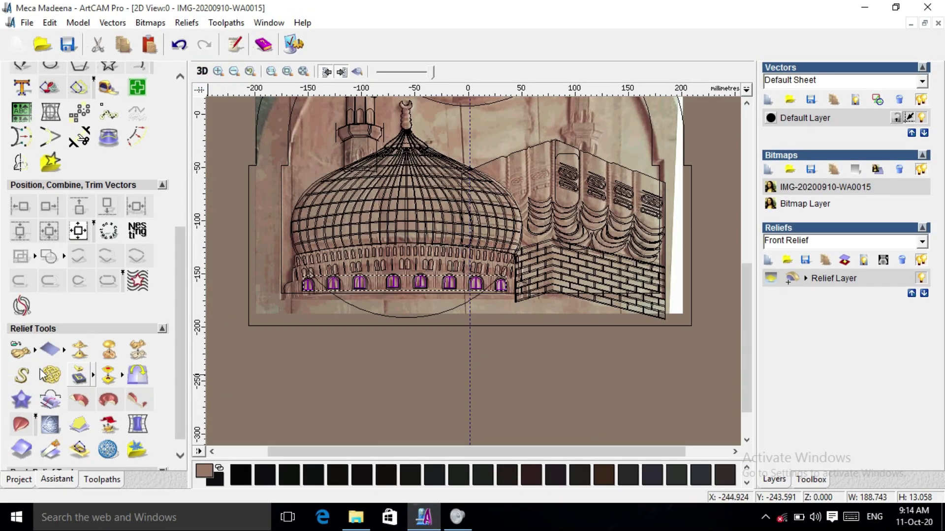
click(18, 354)
click(467, 248)
click(637, 302)
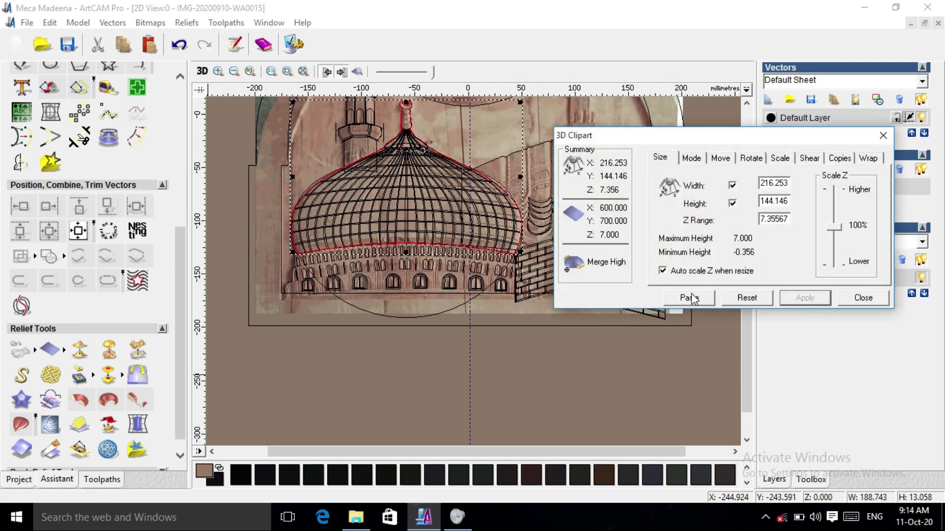
click(202, 71)
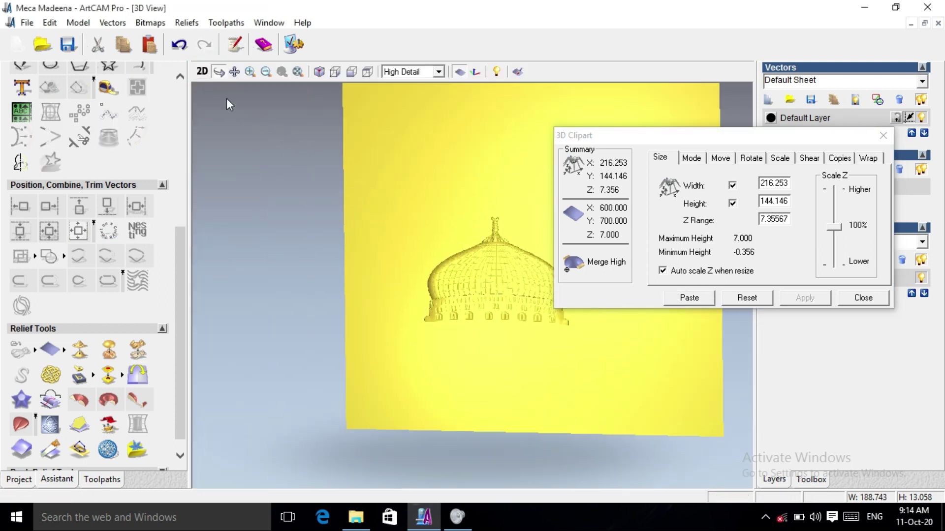
click(205, 73)
click(864, 298)
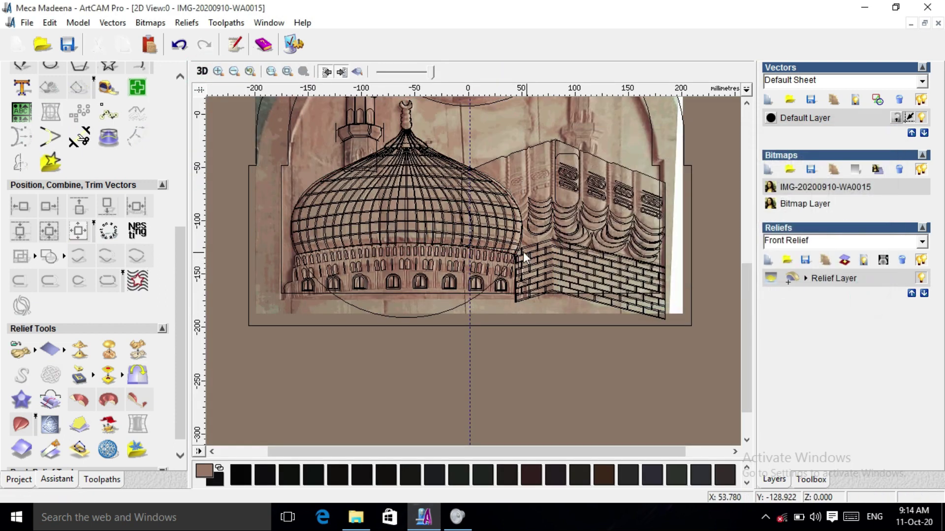
- Paste minar.rlf beside the dome at 40.497 × 122.929 mm and close the 3D Clipart settings
click(21, 351)
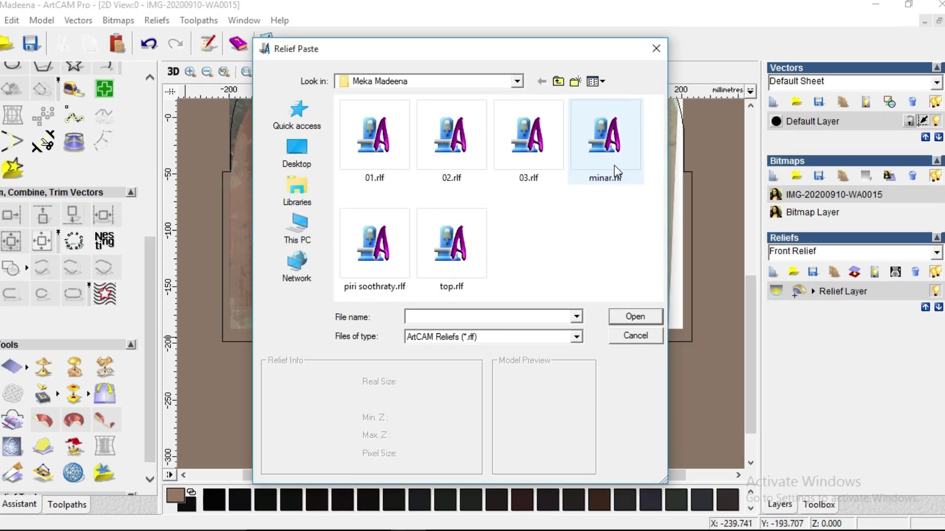
click(613, 165)
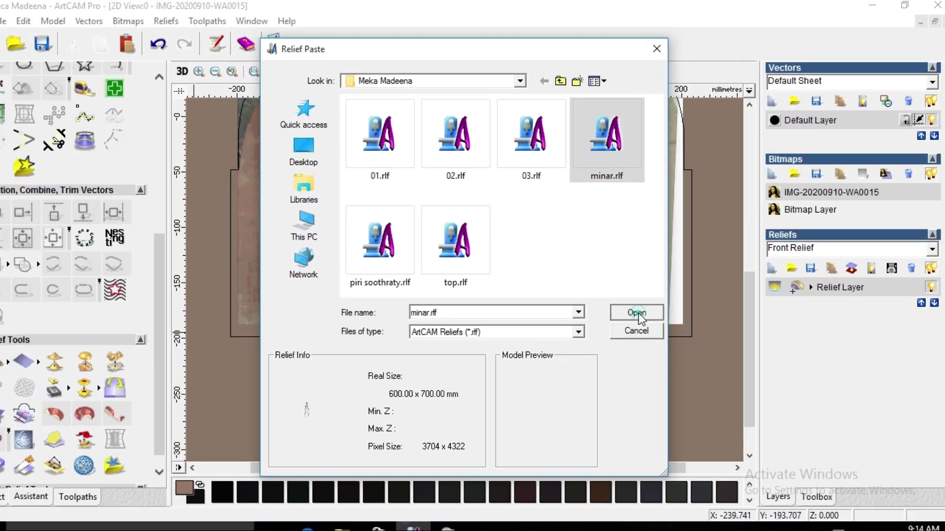
click(615, 427)
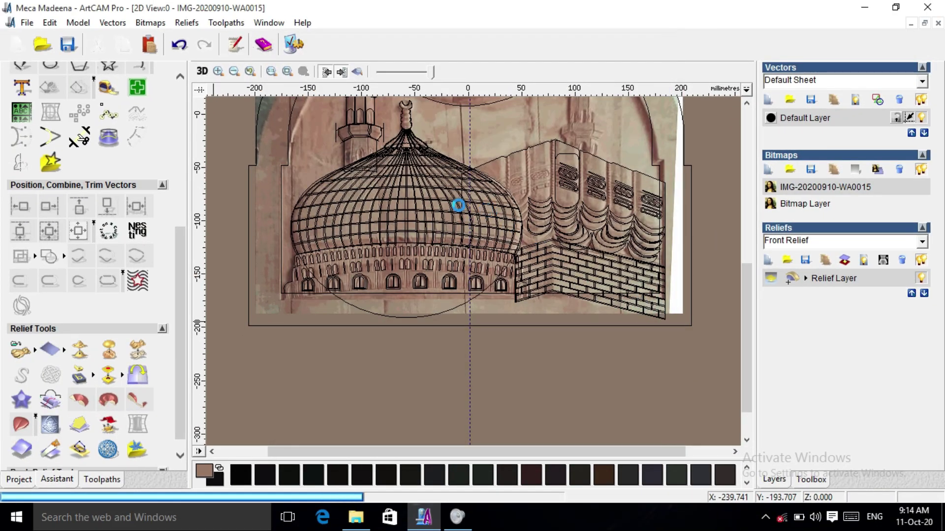
scroll(407, 169, up, 3)
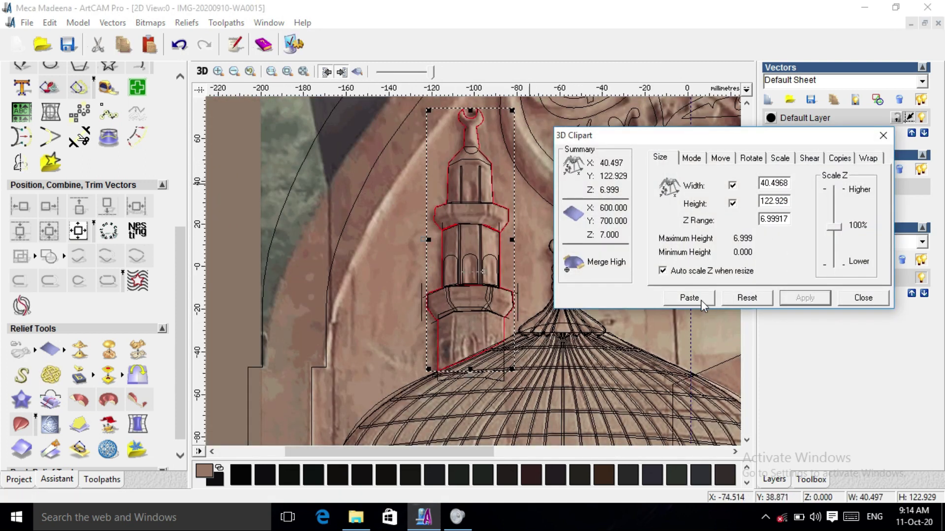
click(865, 298)
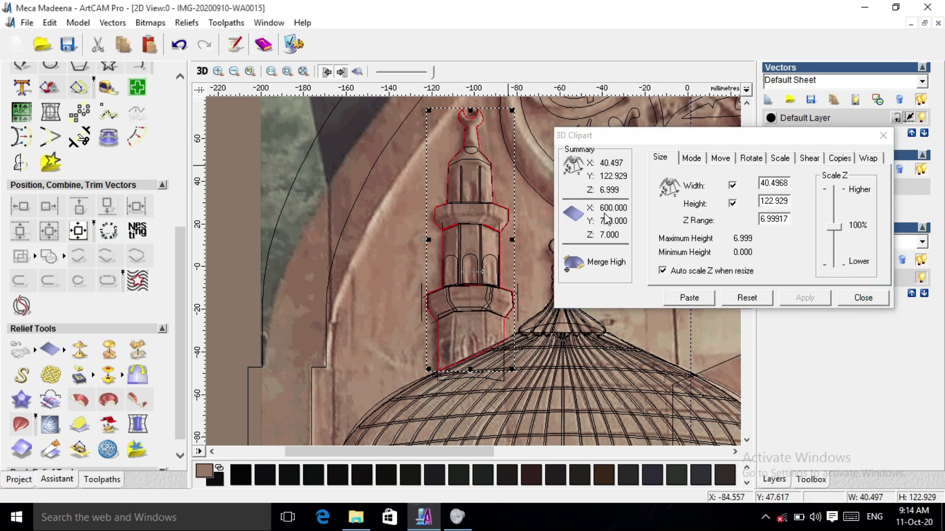
click(859, 299)
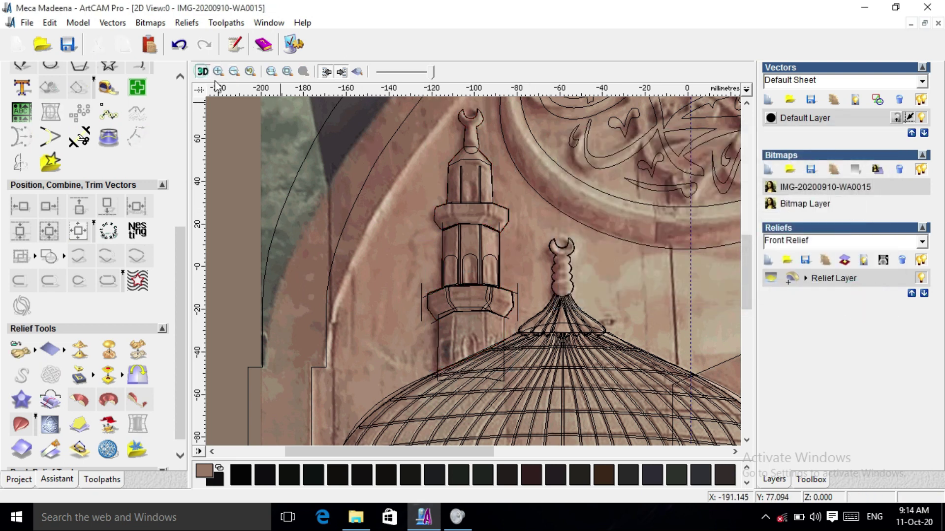
- Zoom into and tilt the 3D view to inspect the combined dome, drum and minaret relief
click(202, 71)
scroll(492, 305, up, 3)
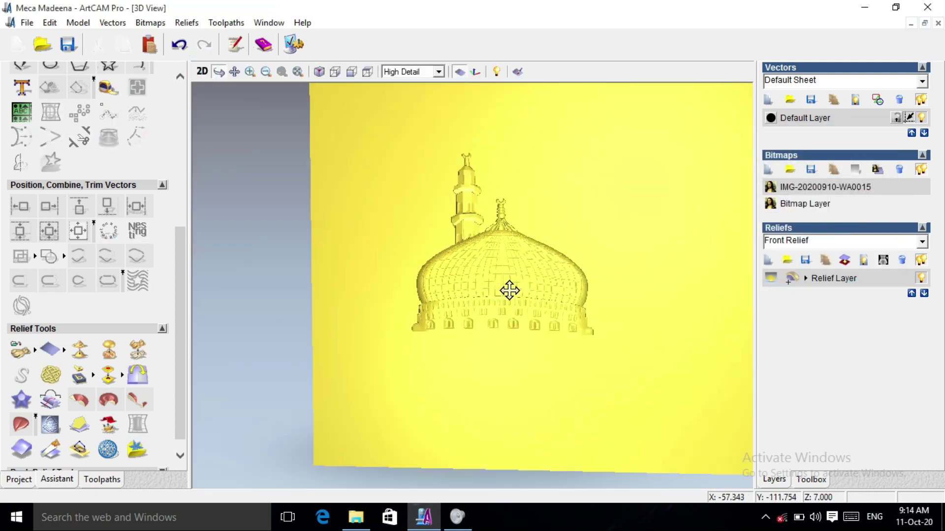
scroll(510, 290, up, 3)
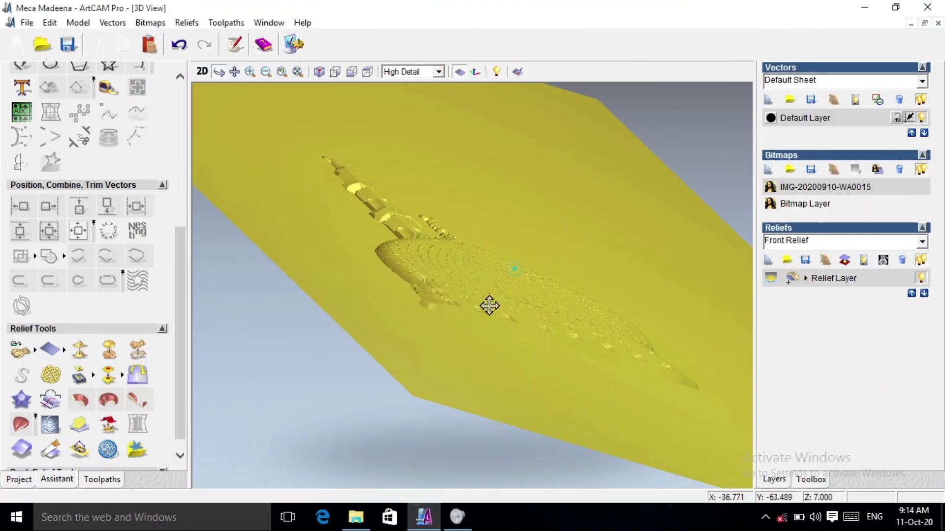
scroll(487, 310, up, 3)
drag(634, 309, 774, 274)
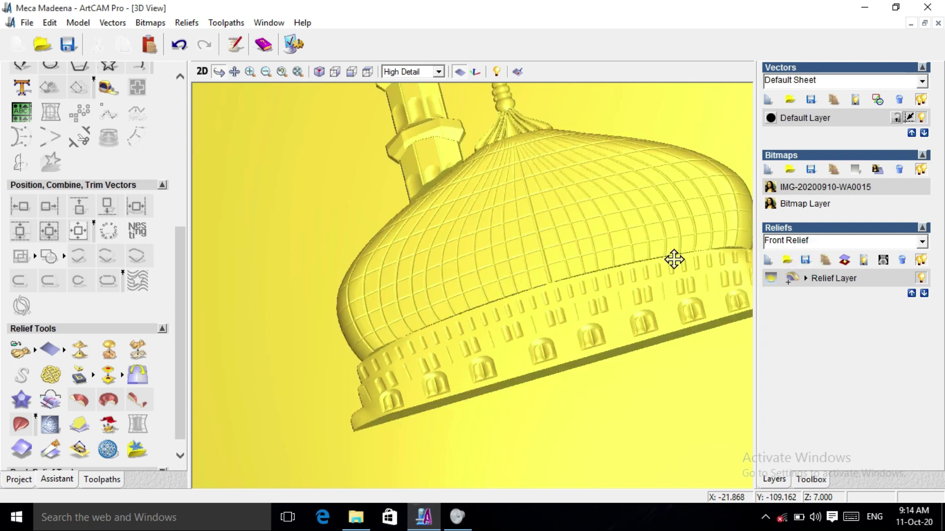
click(805, 260)
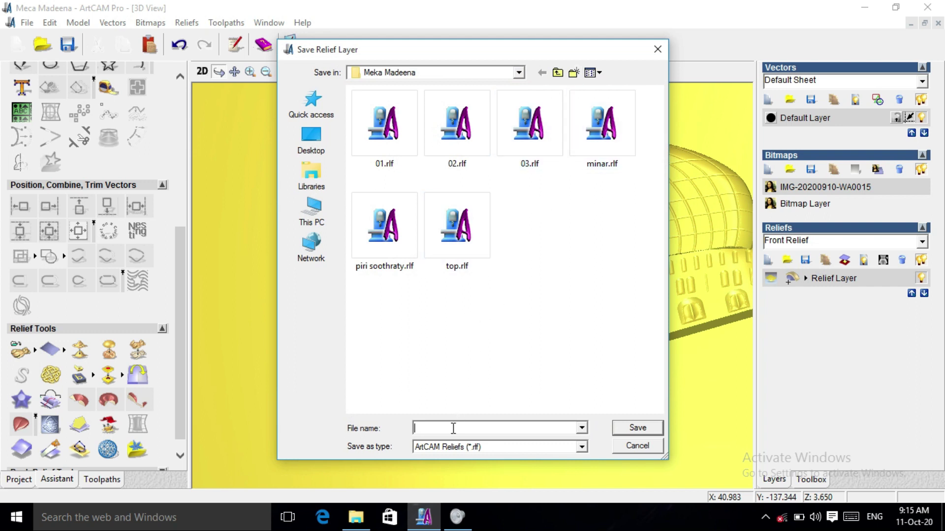
- Save the relief as Meca.rlf in the Meka Madeena folder and return to 2D view
text(Meca)
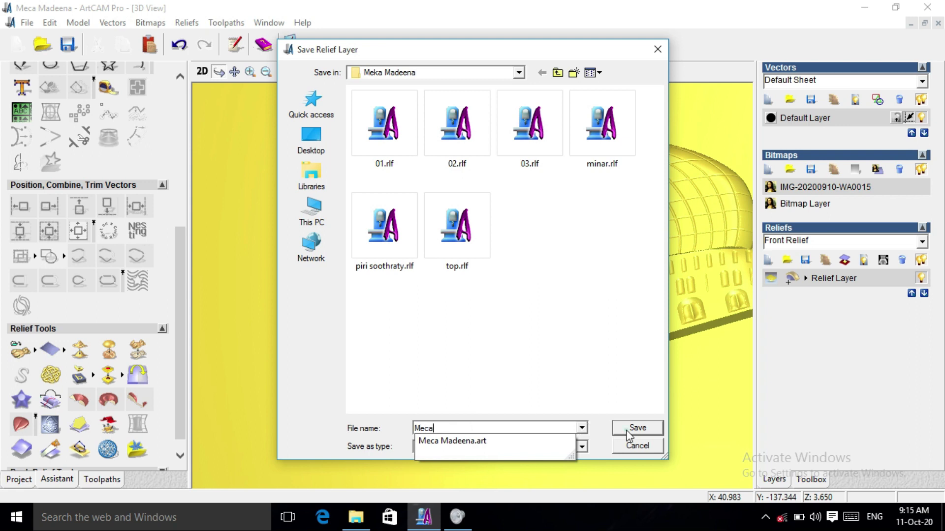
click(628, 432)
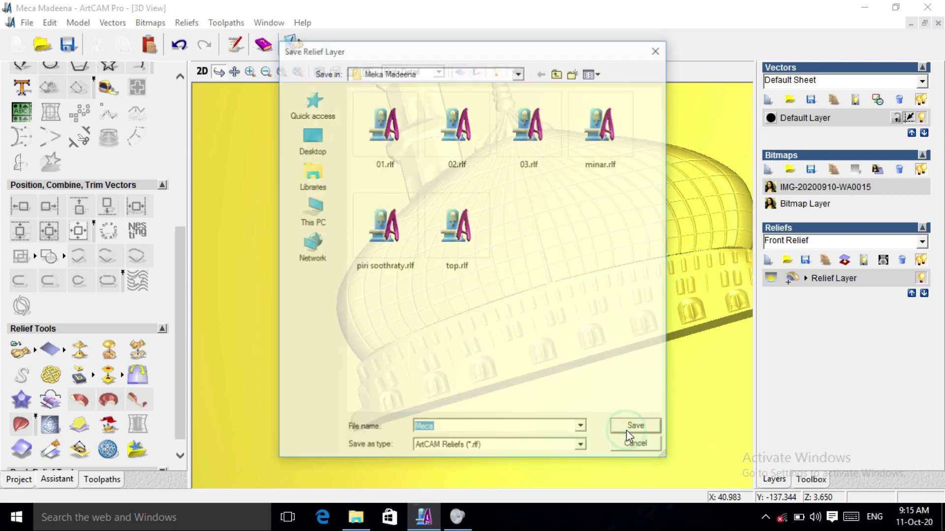
click(200, 73)
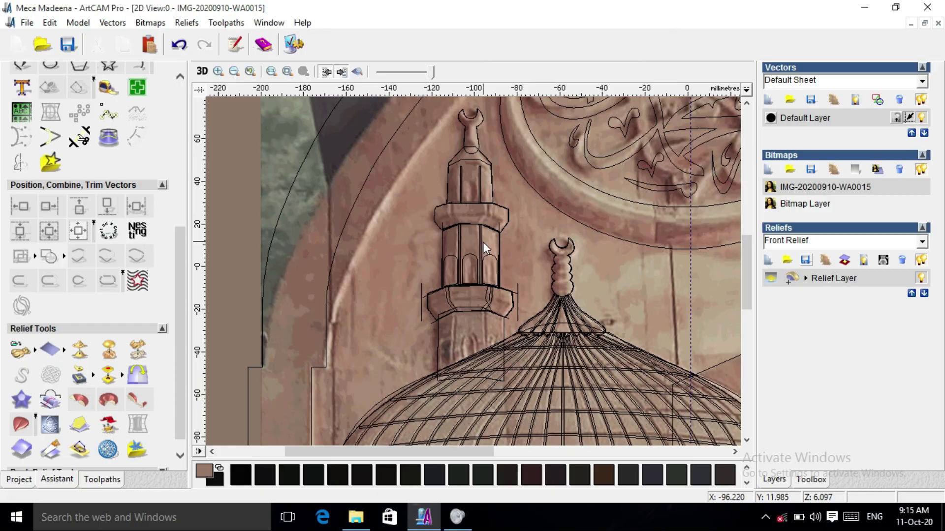